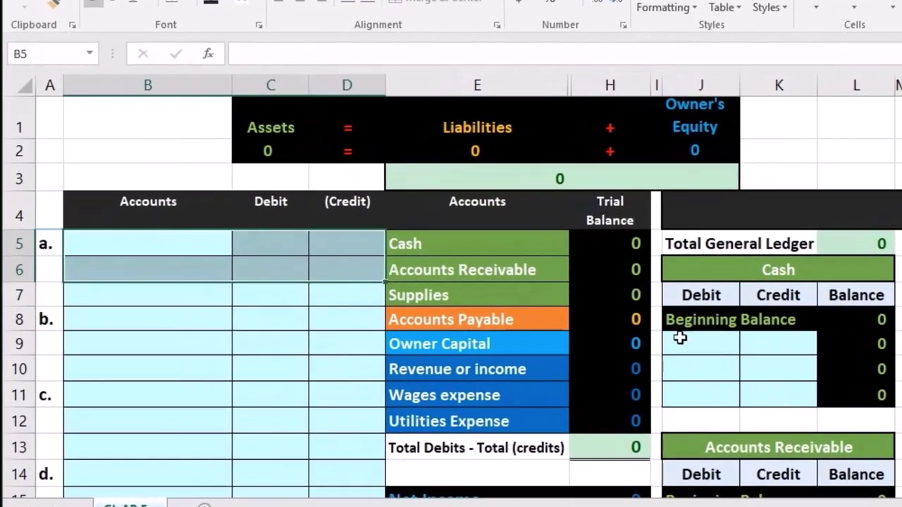
click(725, 357)
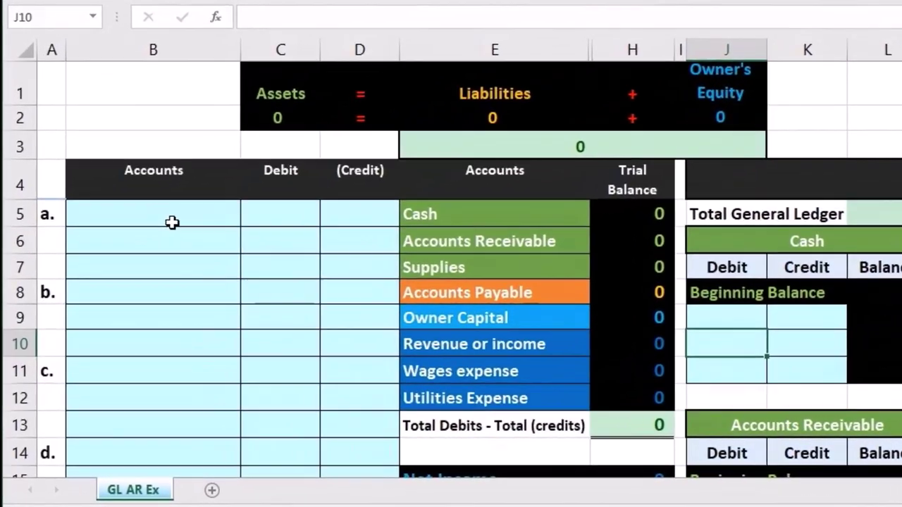
click(173, 221)
scroll(201, 321, down, 3)
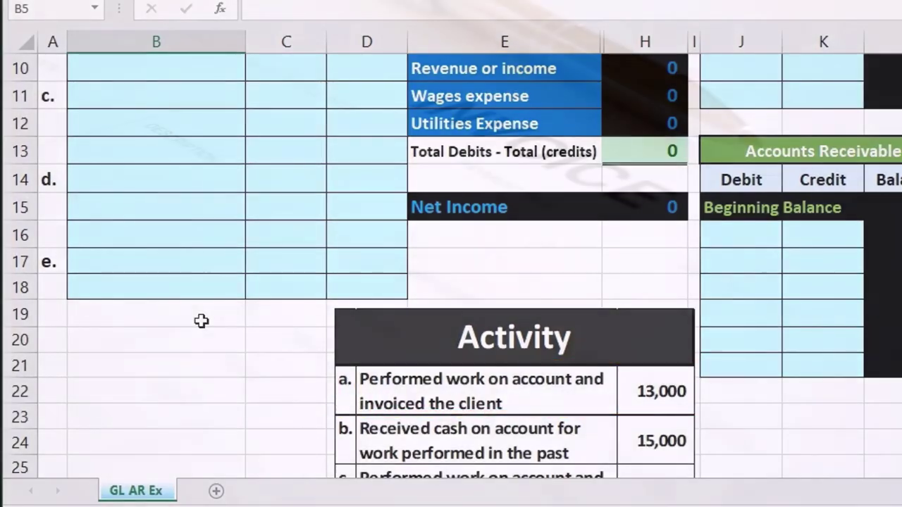
scroll(202, 321, up, 3)
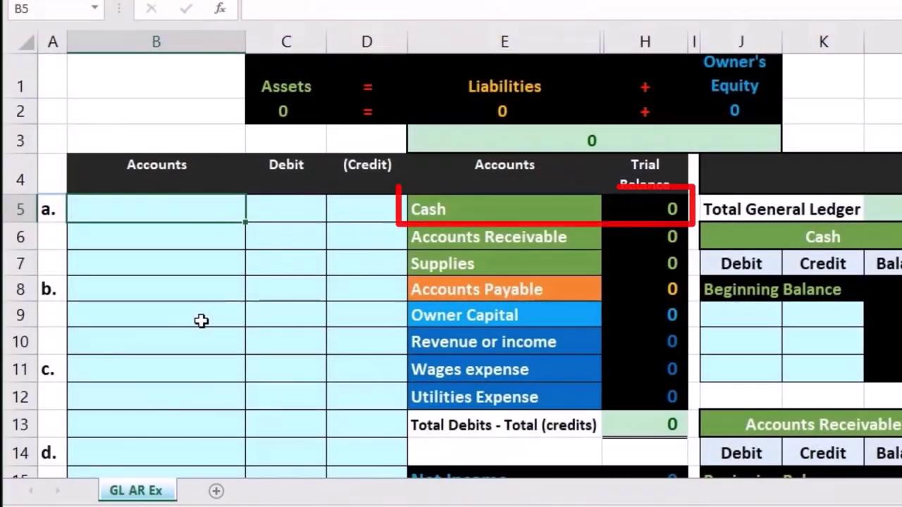
Copy the Accounts Receivable name from the trial balance into B5 as values, as transaction a's debit account.
click(483, 208)
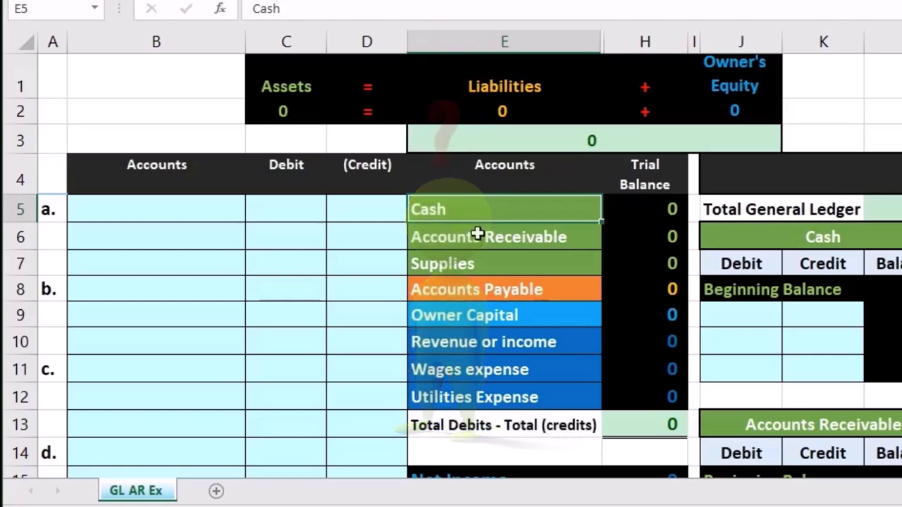
click(478, 237)
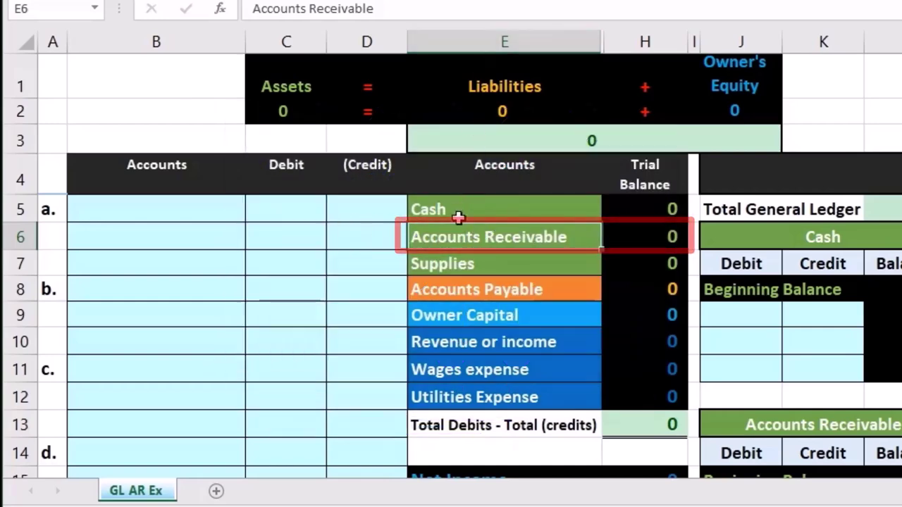
right_click(469, 236)
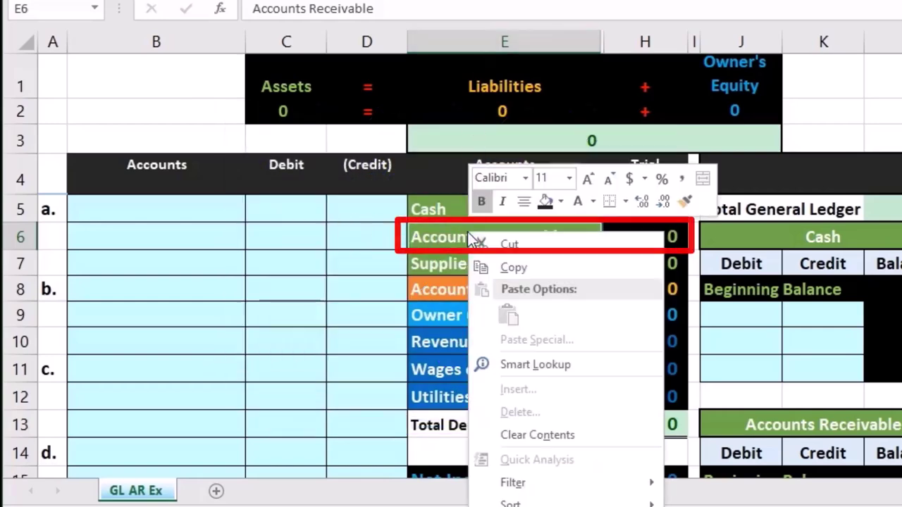
click(513, 268)
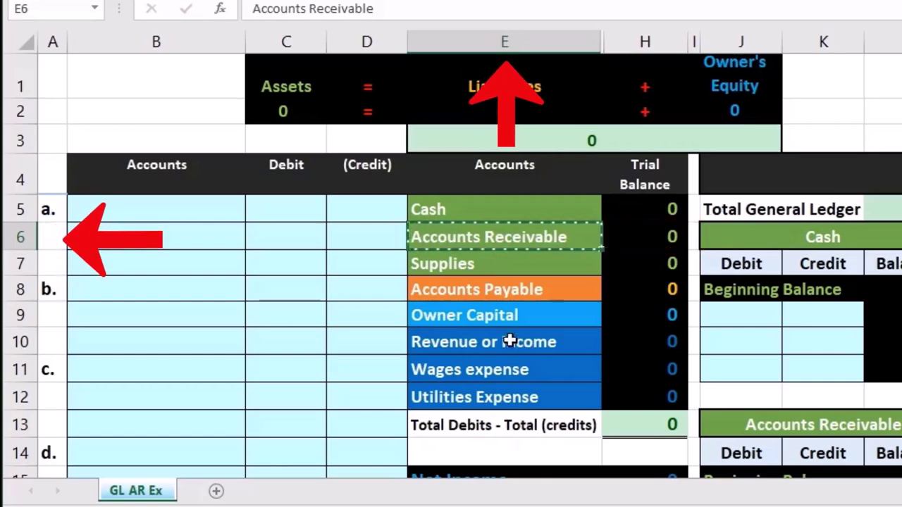
click(174, 212)
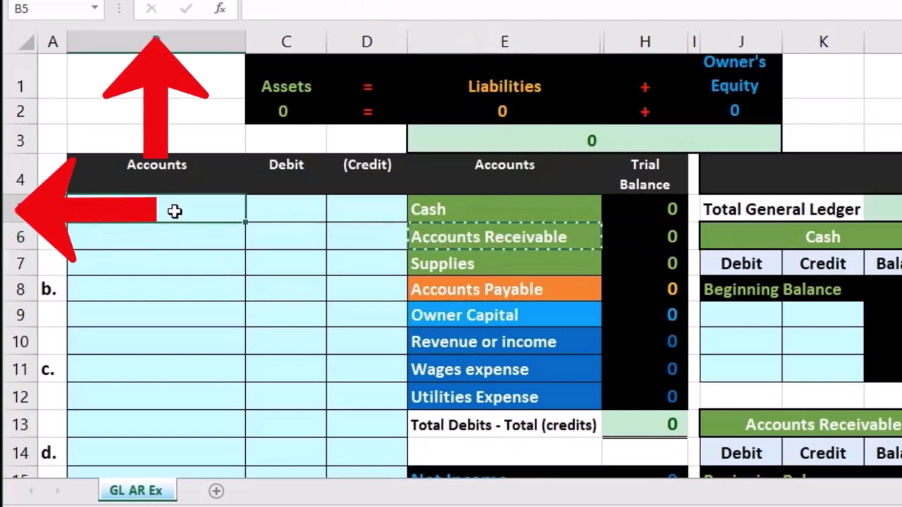
right_click(174, 212)
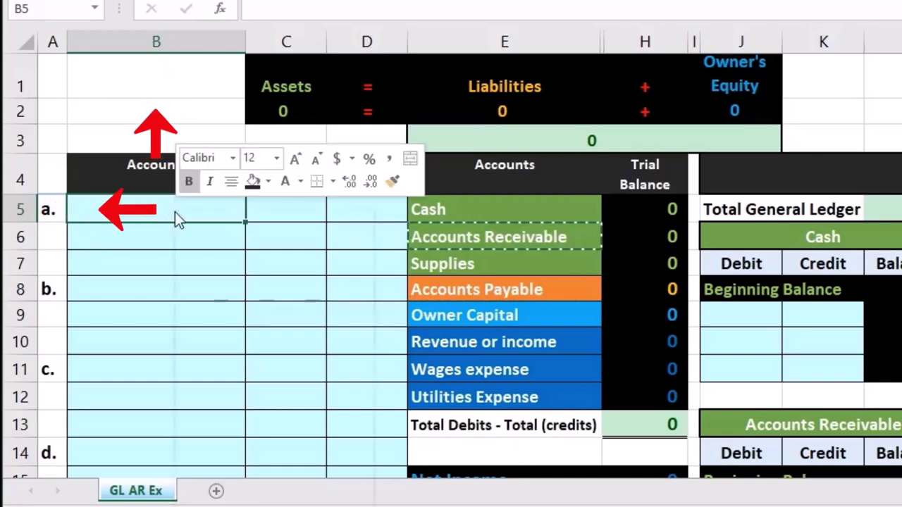
click(241, 294)
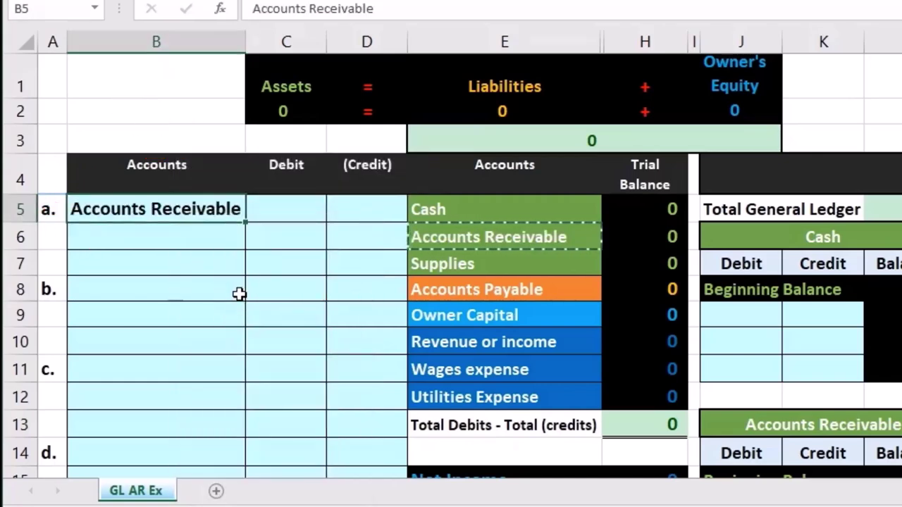
Enter 13000 as the debit amount for Accounts Receivable in C5, matching activity a.
scroll(240, 295, down, 3)
scroll(240, 294, up, 3)
click(276, 205)
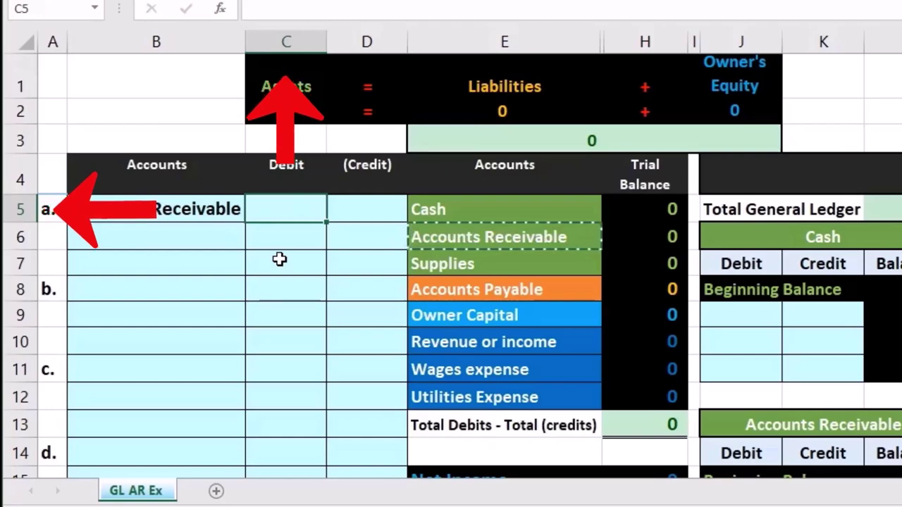
text(13000)
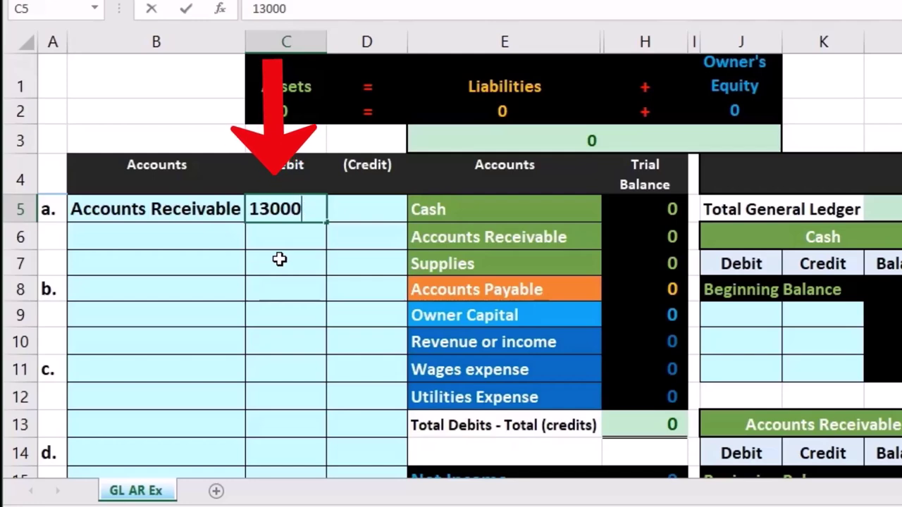
key(Return)
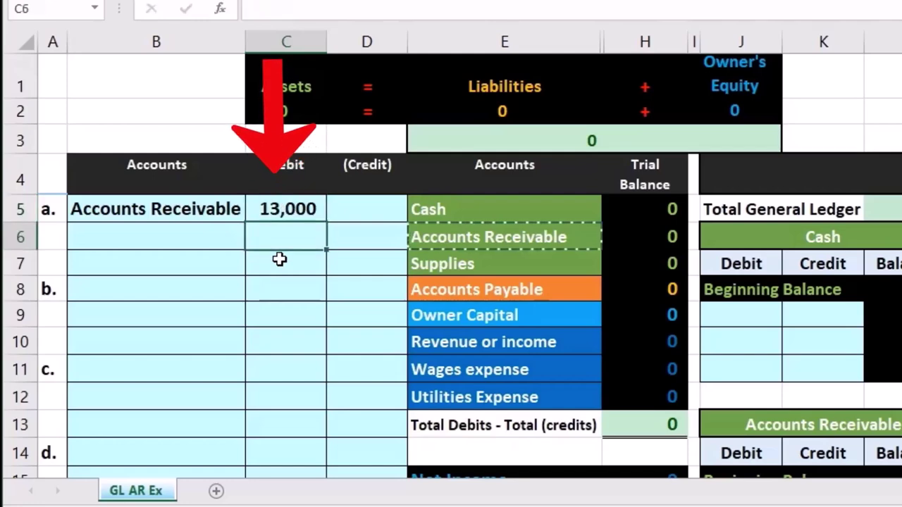
Enter the credit amount in D6 as the negative of the debit with the formula -C5.
click(351, 229)
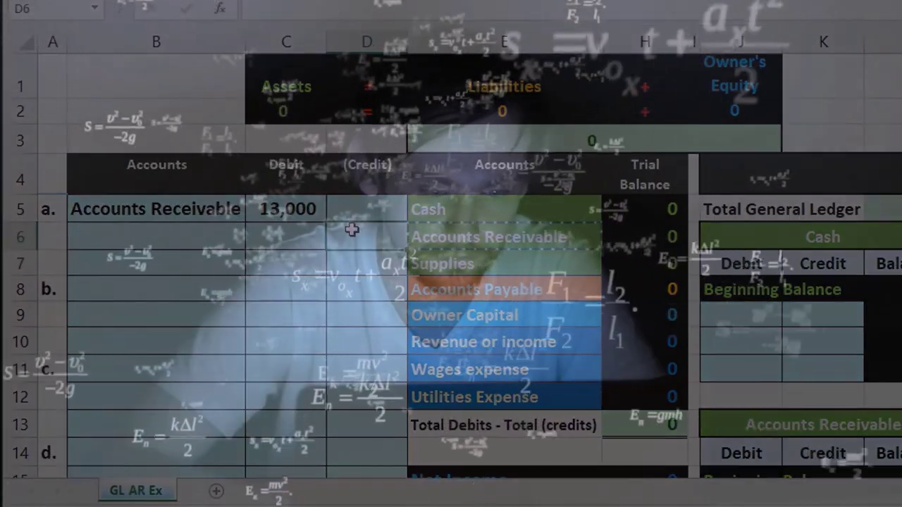
text(-C5)
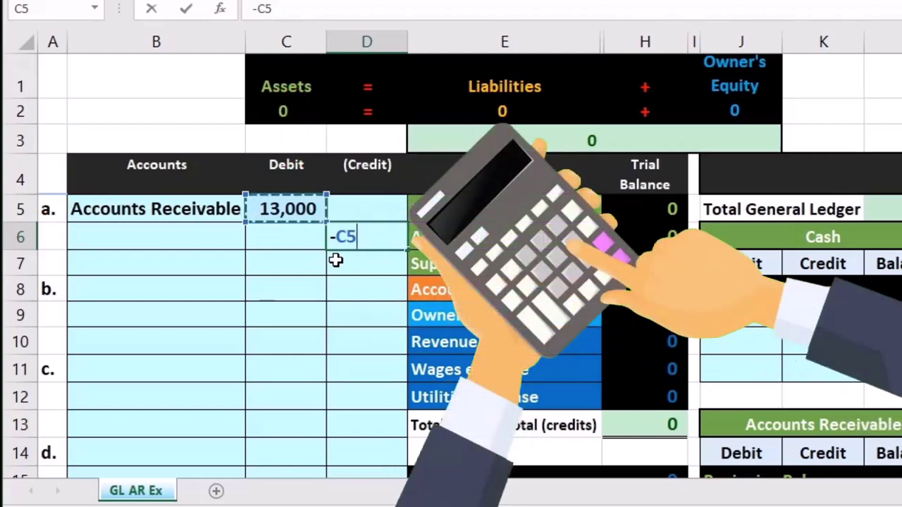
key(Return)
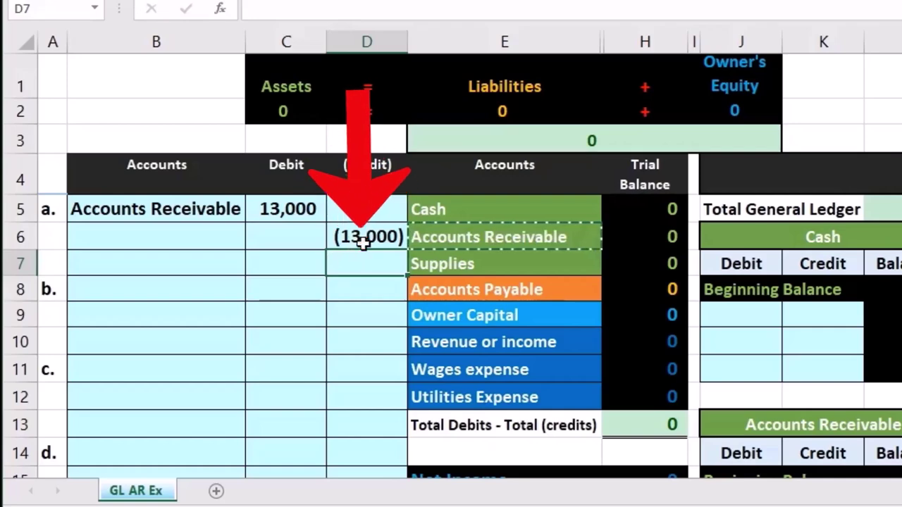
click(364, 241)
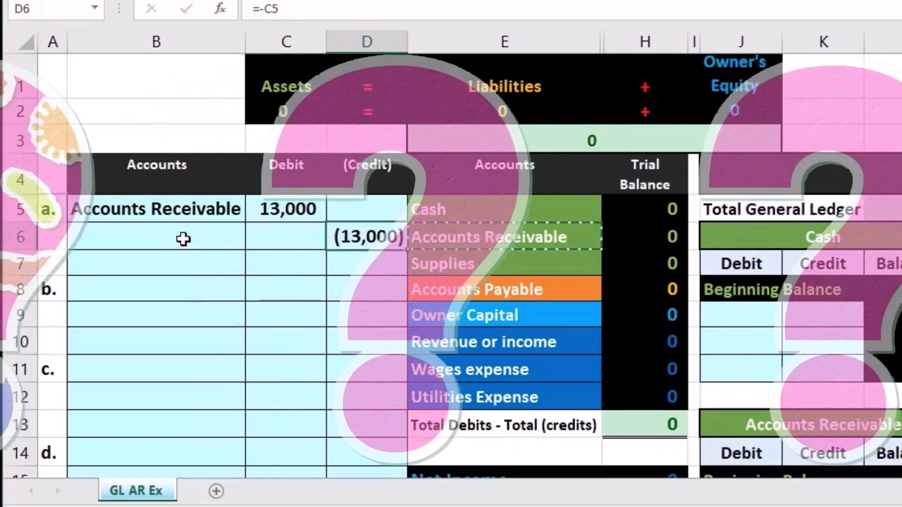
Copy the Revenue or income name from the trial balance into B6 as values and indent it as the credit account.
click(183, 239)
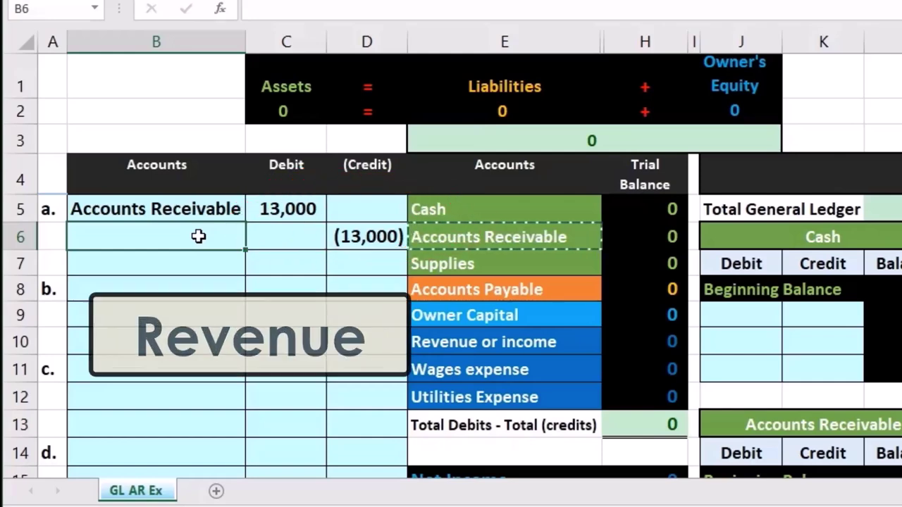
click(497, 343)
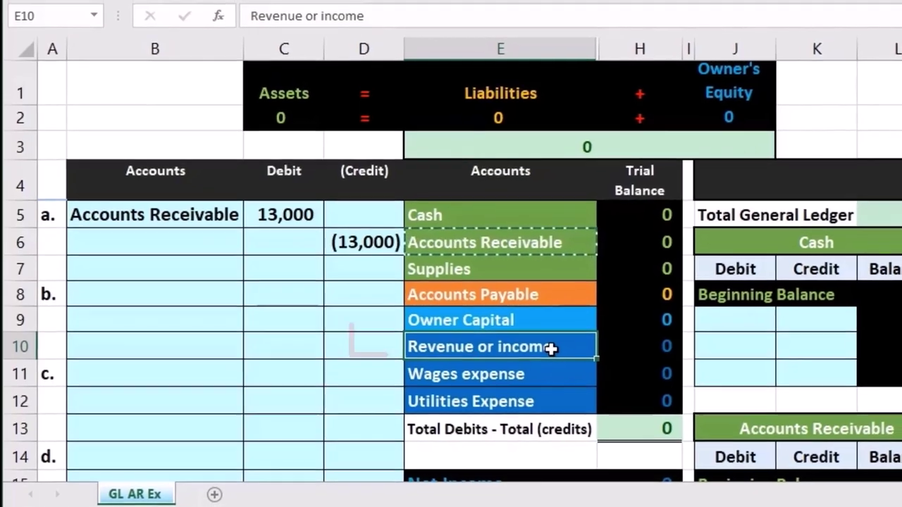
right_click(553, 344)
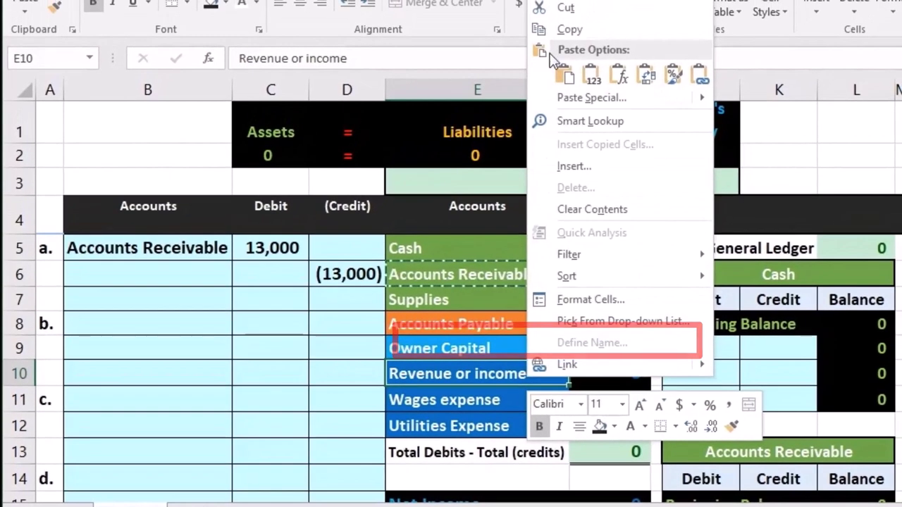
click(561, 29)
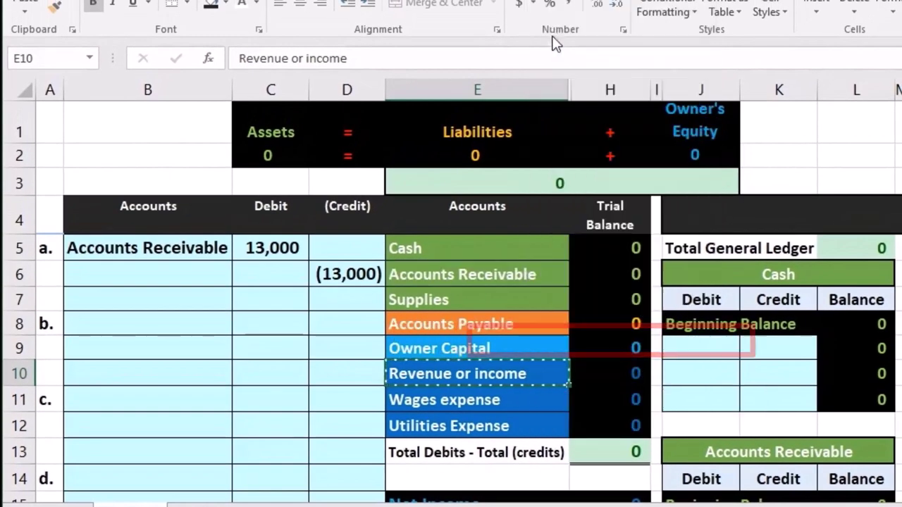
click(200, 269)
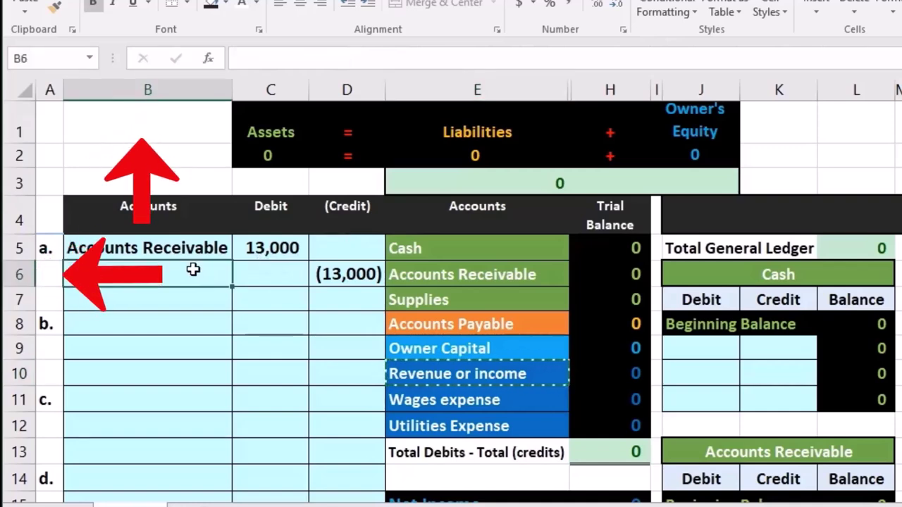
right_click(193, 269)
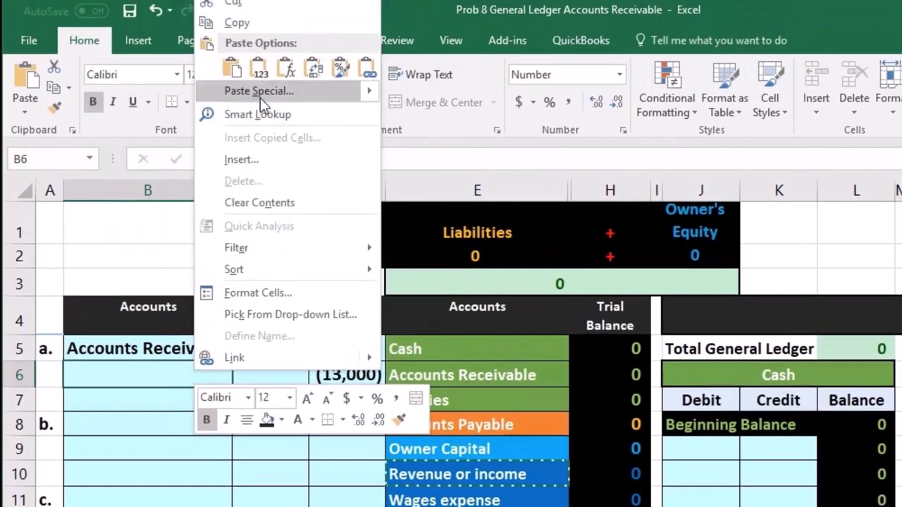
click(261, 77)
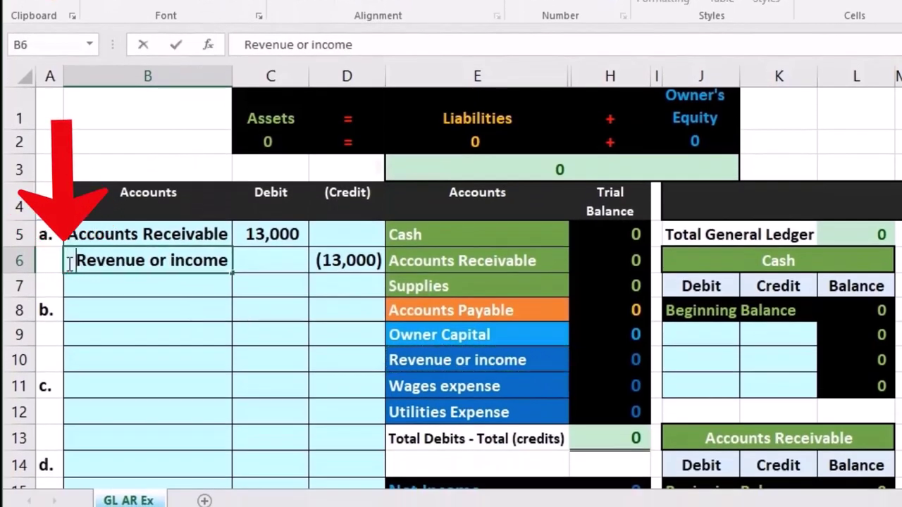
key(Return)
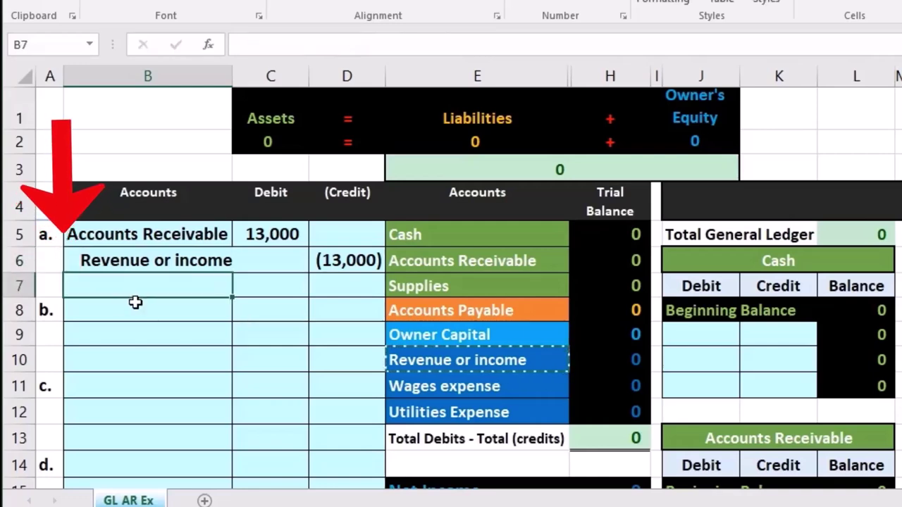
Examine the debit and credit lines of the journal entry for transaction a.
drag(232, 255, 318, 249)
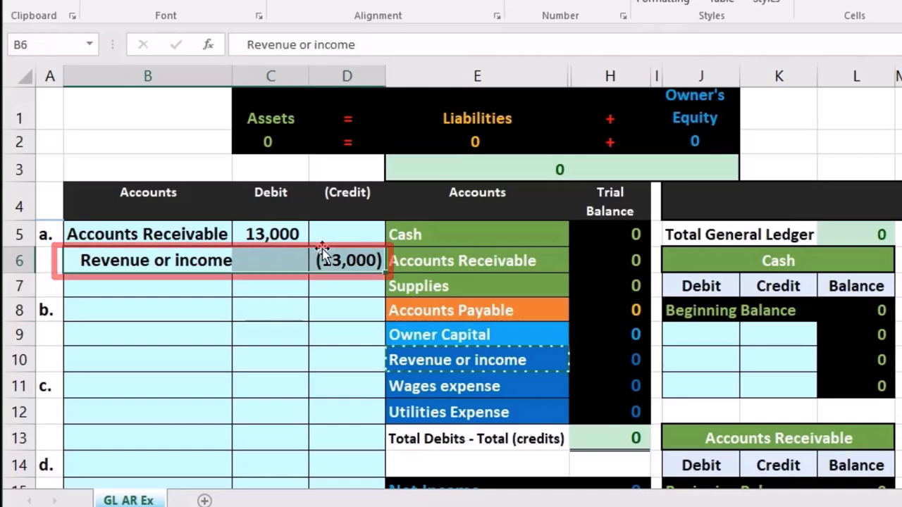
click(289, 236)
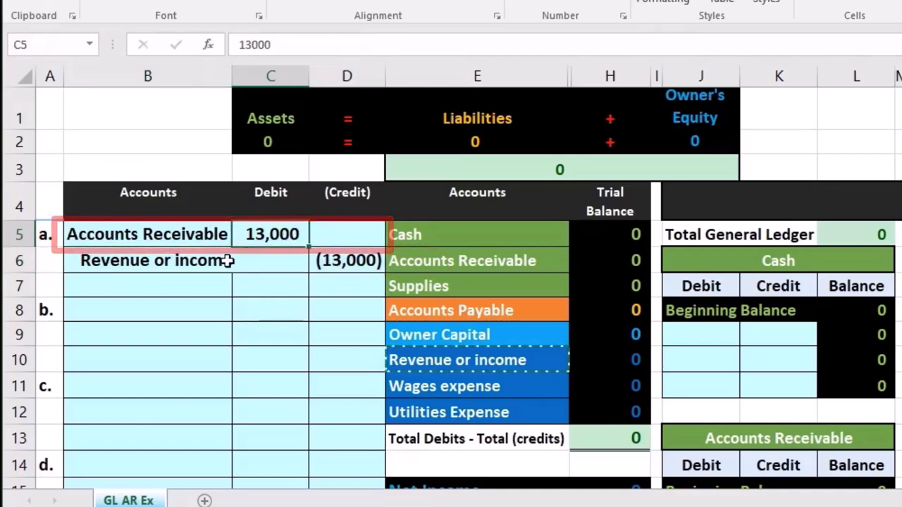
drag(200, 261, 327, 252)
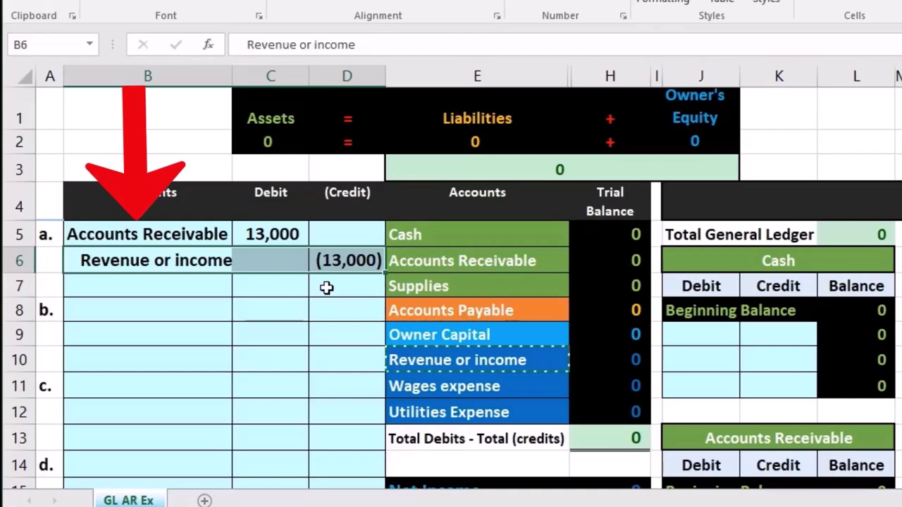
click(326, 265)
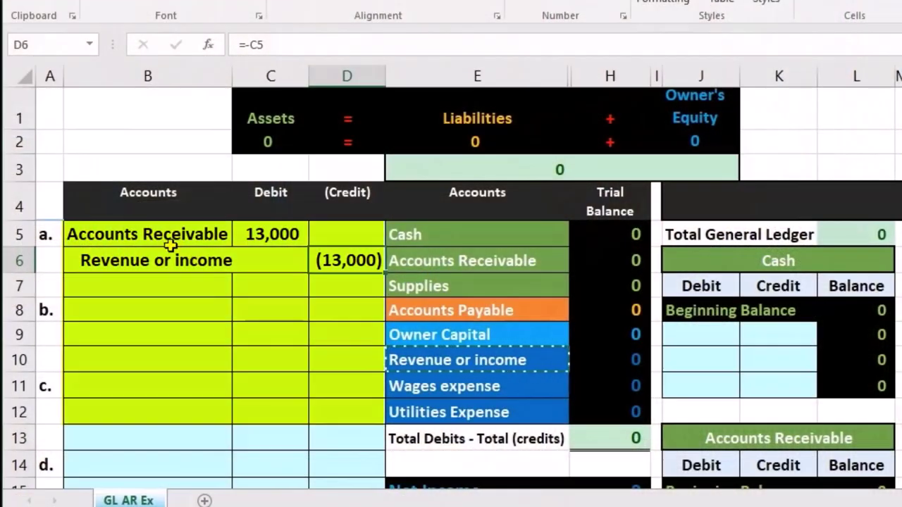
mouse_move(134, 241)
mouse_down()
mouse_move(125, 232)
mouse_move(292, 256)
mouse_move(328, 331)
mouse_move(324, 419)
mouse_up()
drag(172, 236, 320, 254)
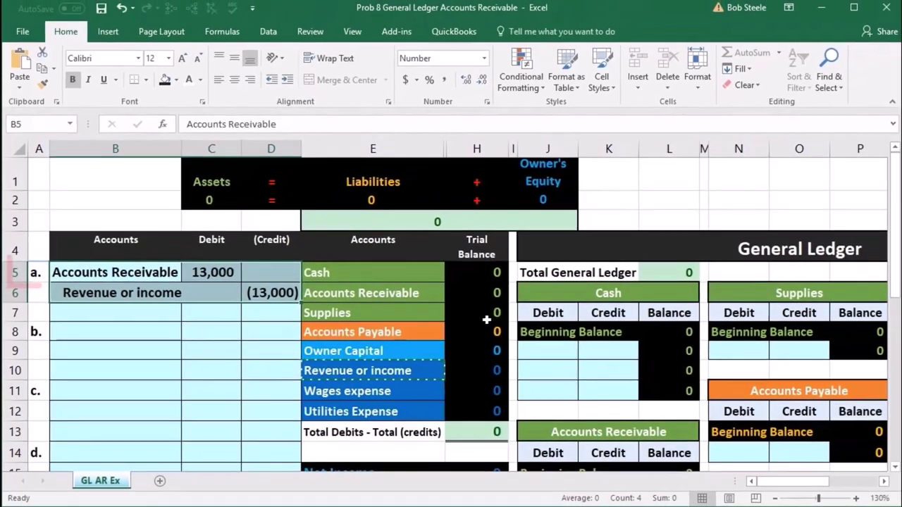
Post the Accounts Receivable debit of transaction a to J16 in the Accounts Receivable ledger account with the formula =C5.
drag(157, 272, 205, 275)
click(338, 290)
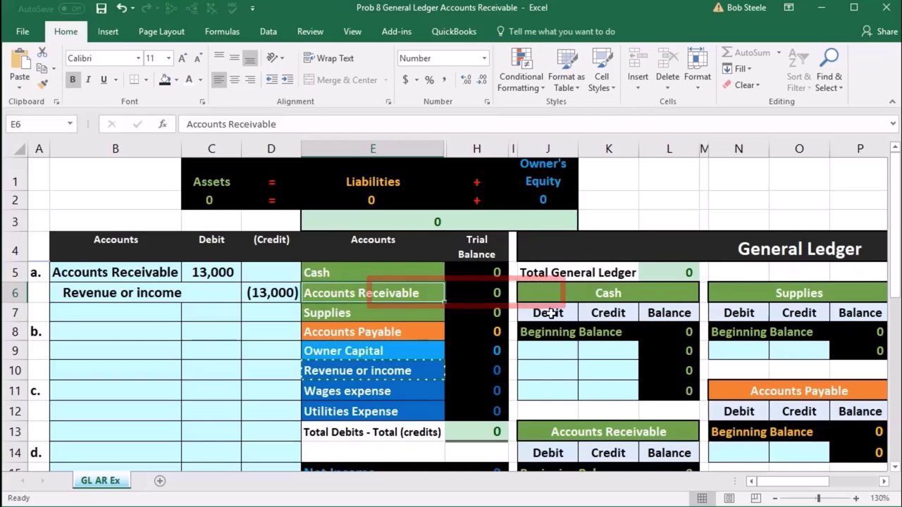
scroll(550, 313, down, 1)
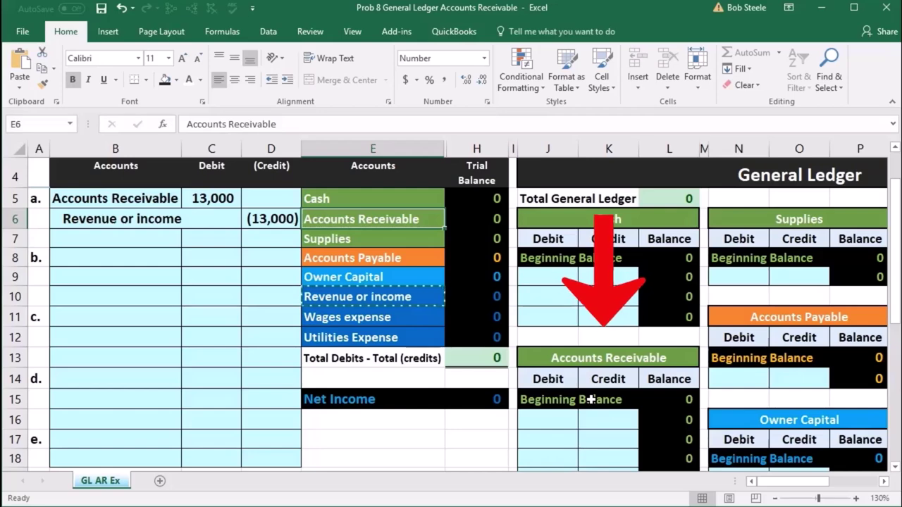
click(226, 198)
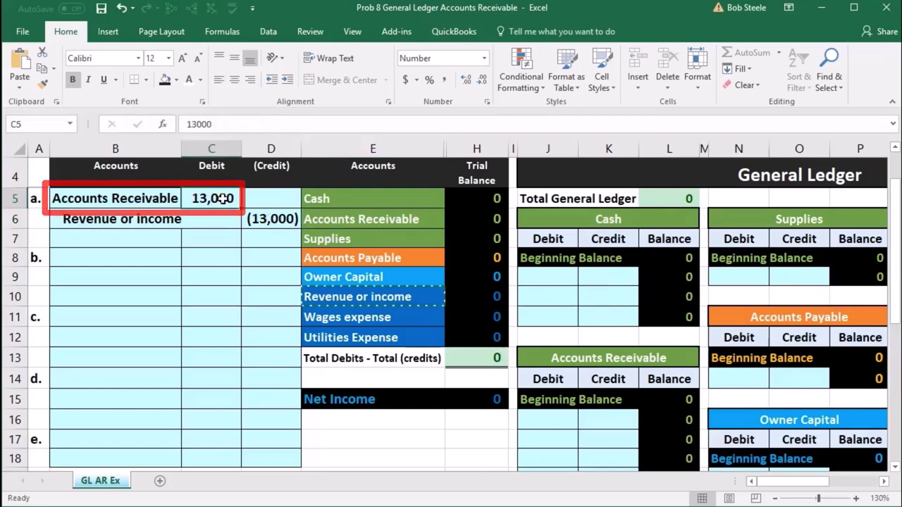
click(546, 356)
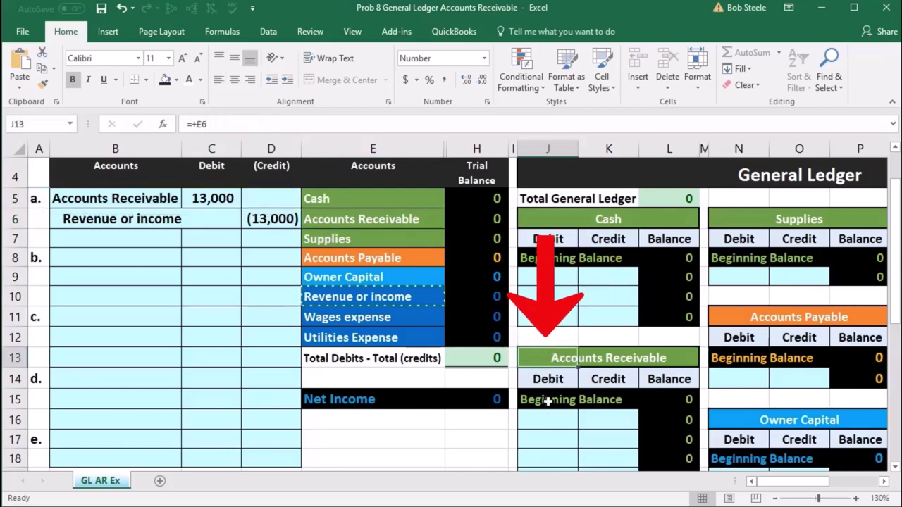
click(549, 432)
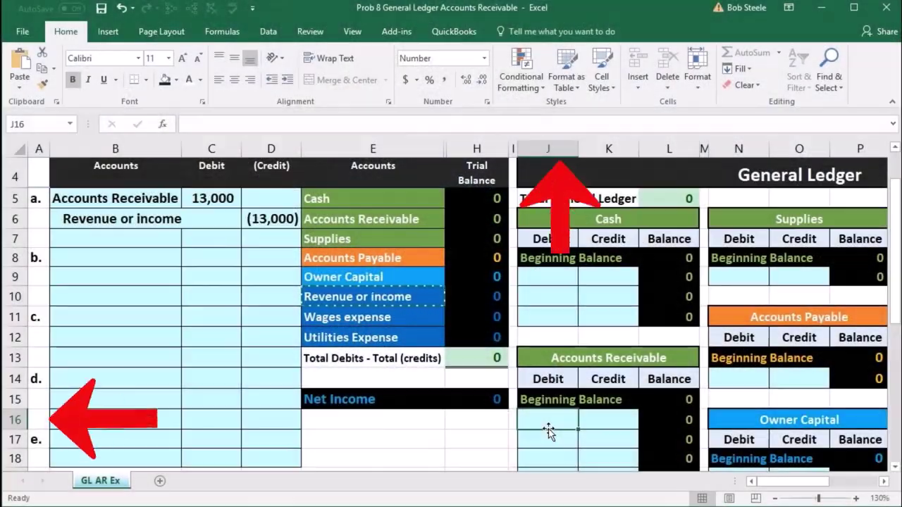
text(=)
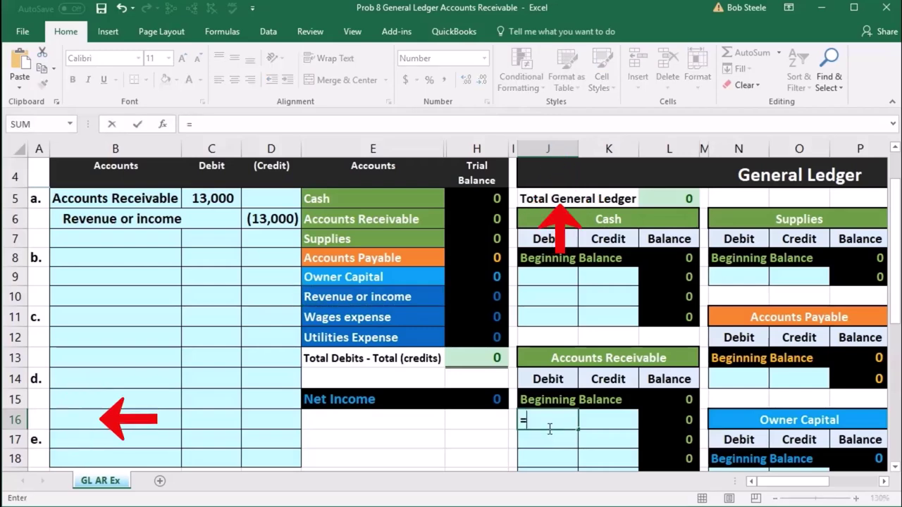
click(219, 200)
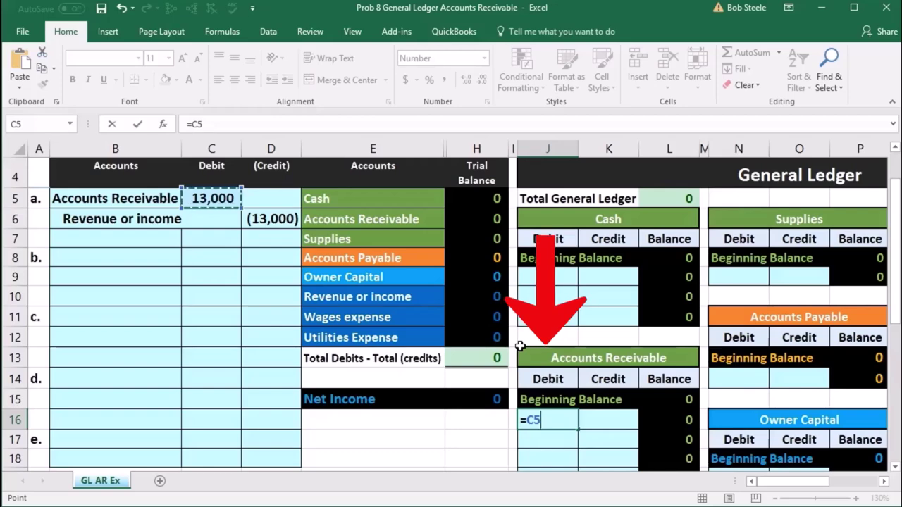
key(Return)
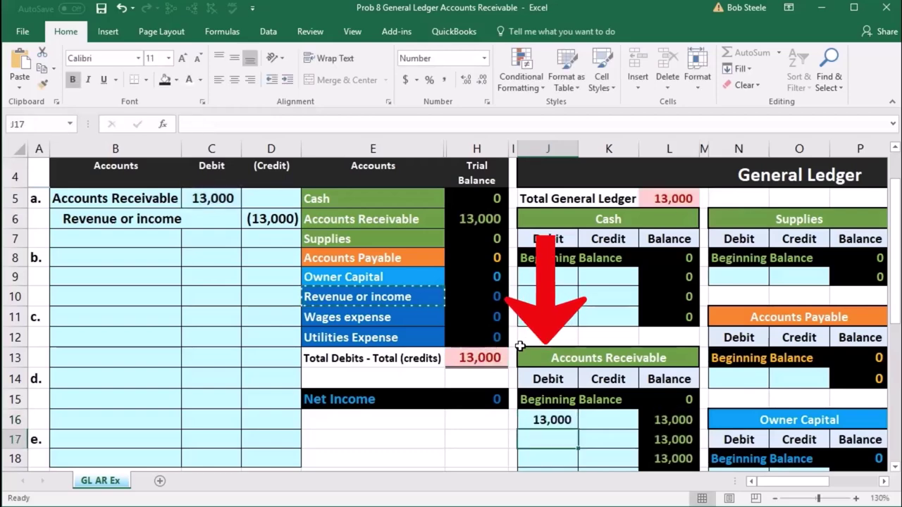
Post the revenue credit of transaction a to S9 in the Revenue or income ledger account with the formula =D6.
drag(134, 218, 282, 218)
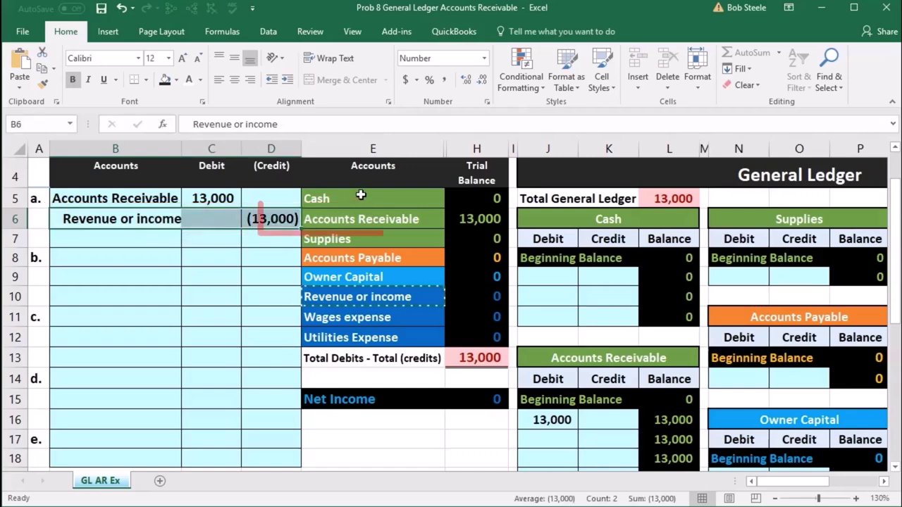
mouse_move(361, 195)
mouse_down()
mouse_move(363, 251)
mouse_move(379, 287)
mouse_up()
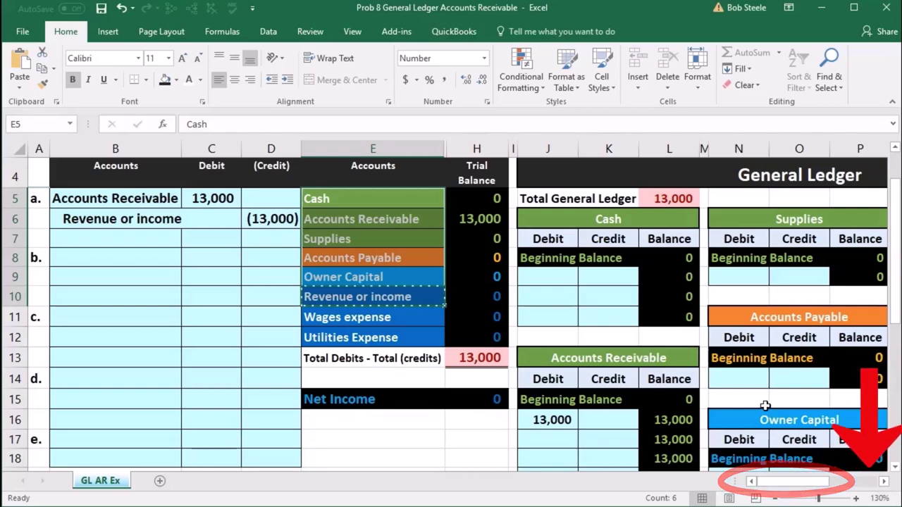
click(775, 498)
click(774, 498)
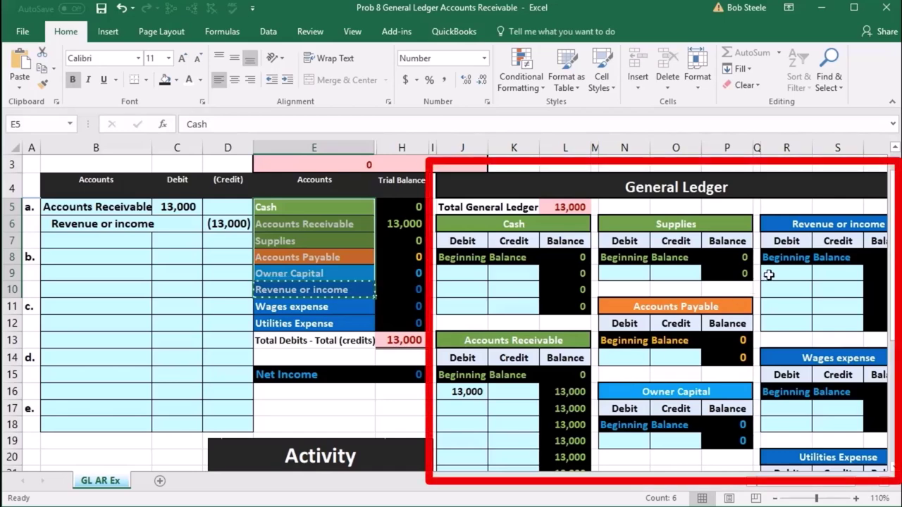
click(227, 224)
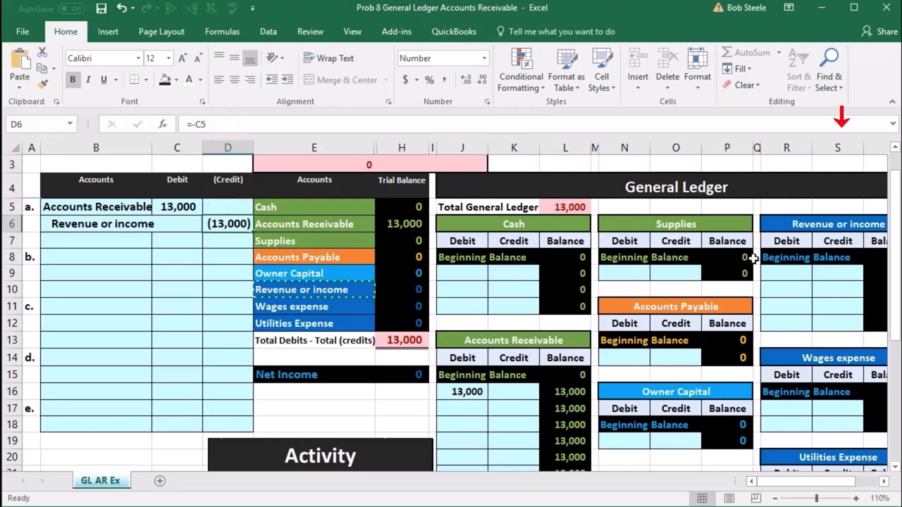
click(802, 224)
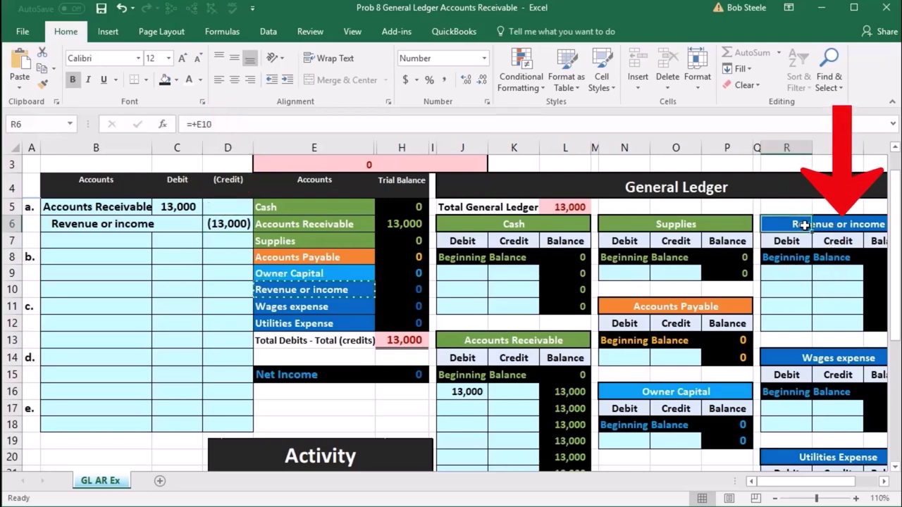
click(838, 241)
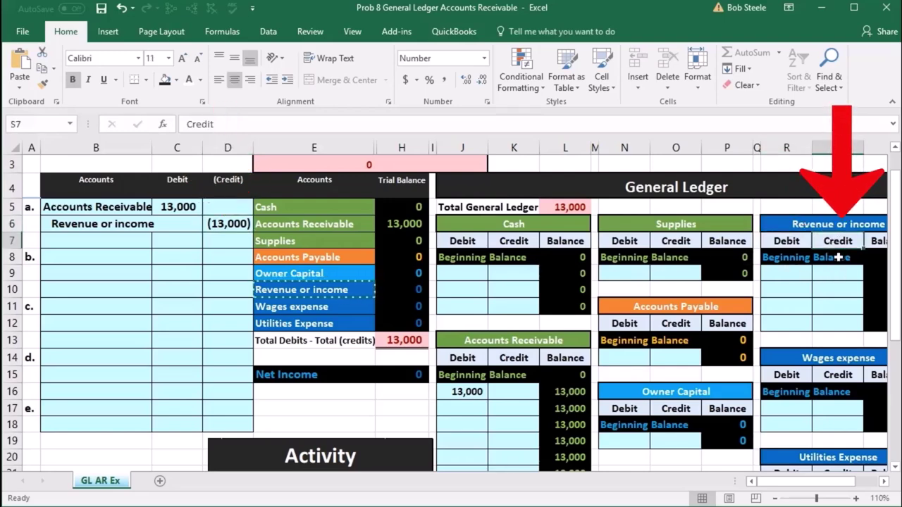
click(839, 268)
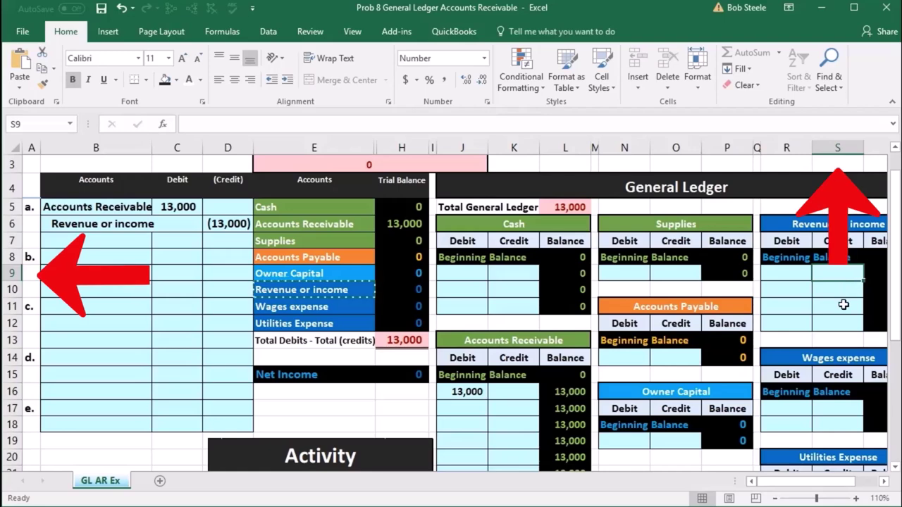
text(=)
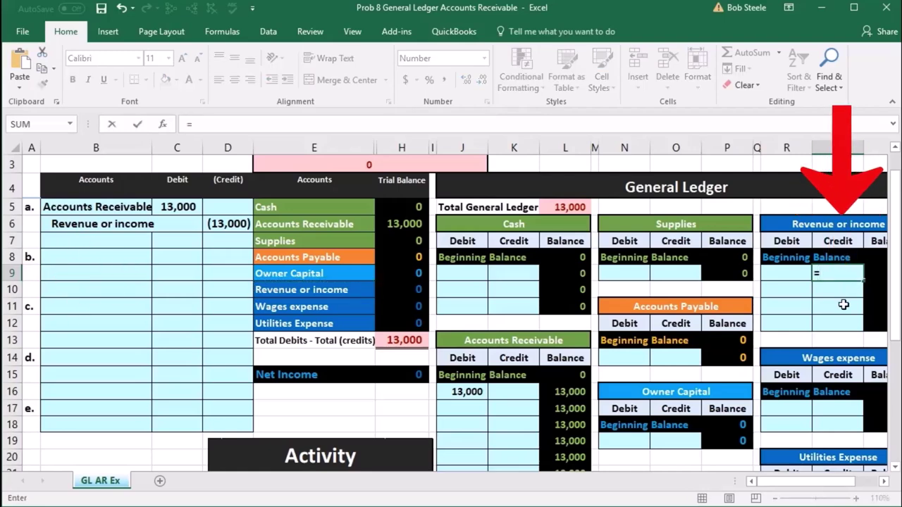
click(229, 223)
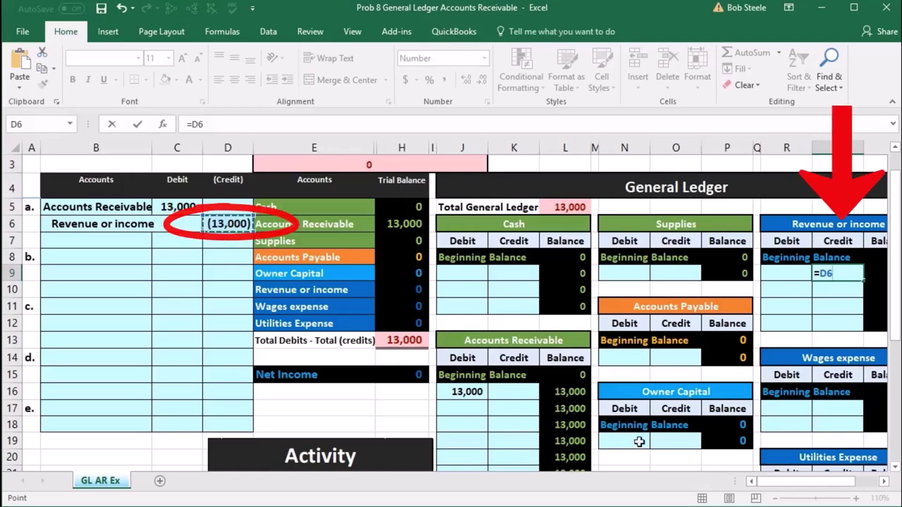
drag(781, 489, 790, 486)
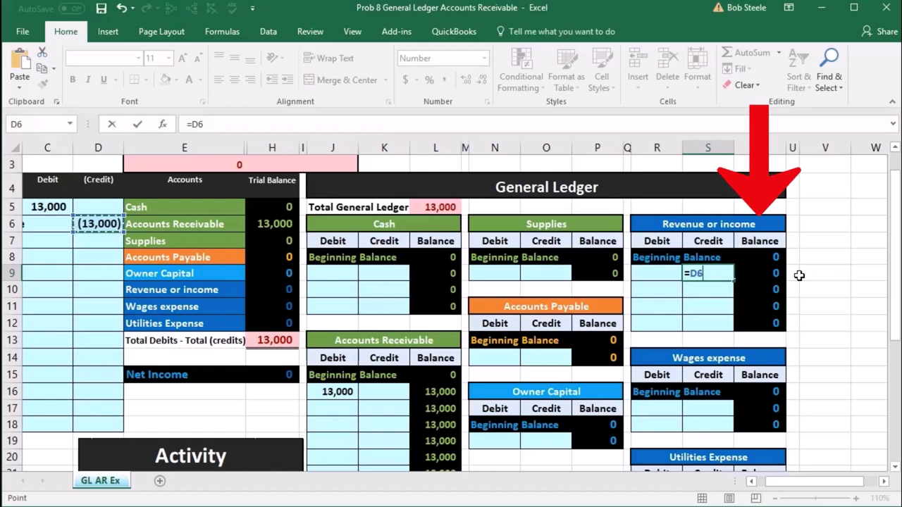
drag(791, 485, 781, 486)
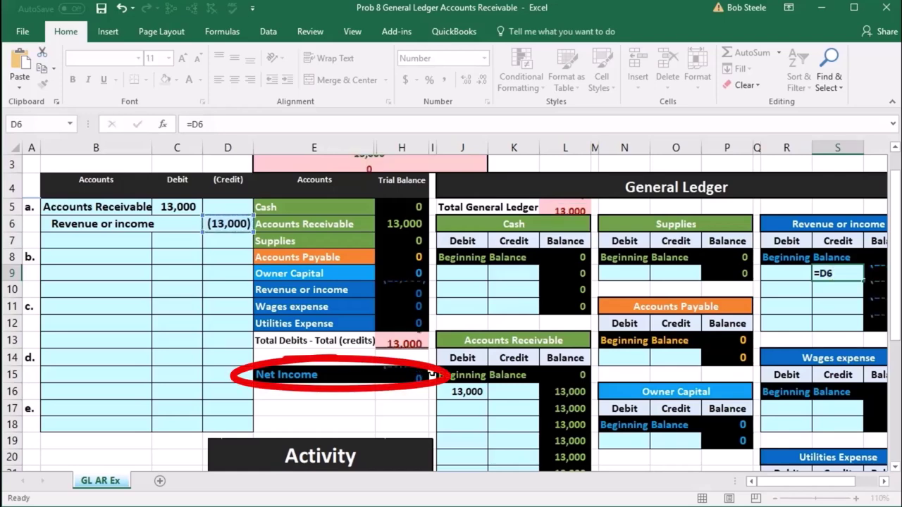
key(Return)
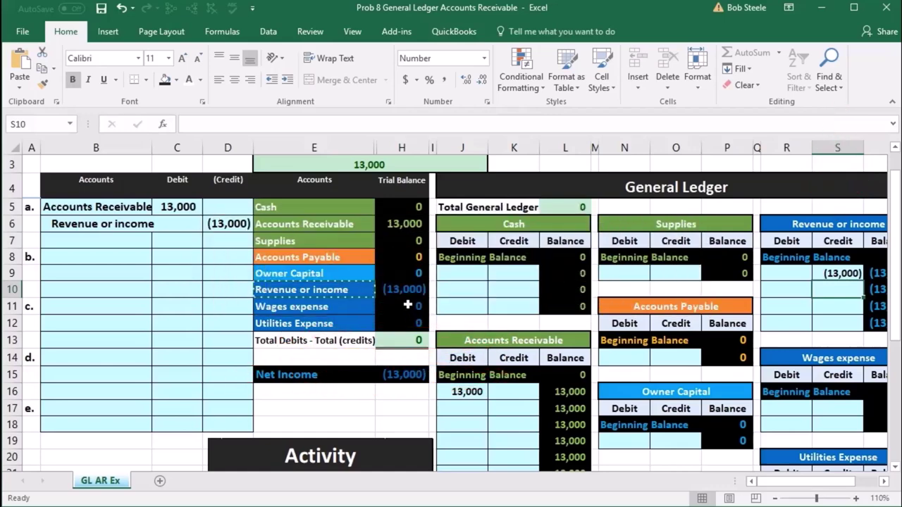
Examine the revenue balance and net income in the trial balance and read transaction b in the activity list.
click(424, 289)
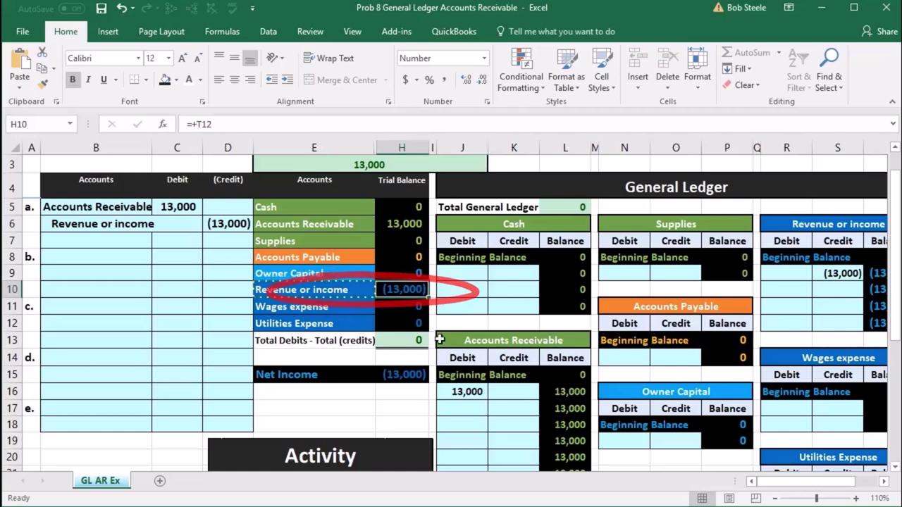
click(399, 372)
scroll(399, 372, down, 2)
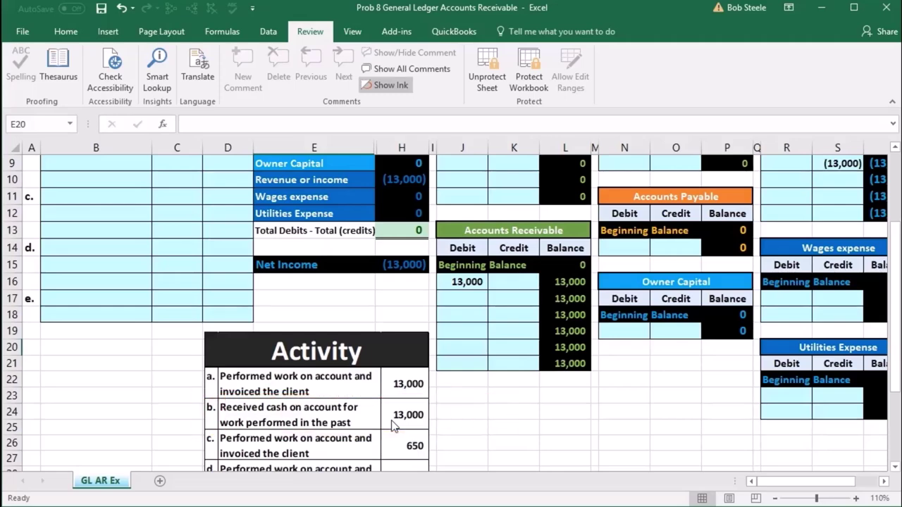
scroll(393, 425, up, 3)
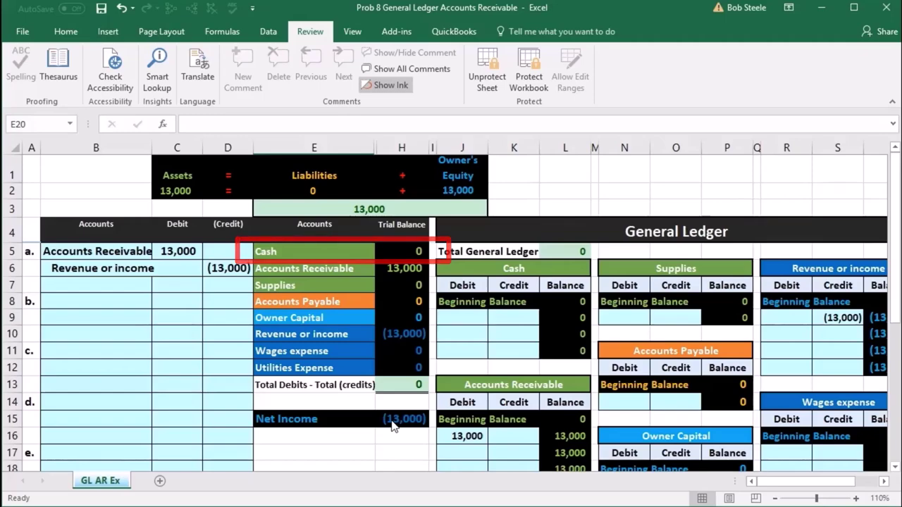
scroll(393, 426, down, 3)
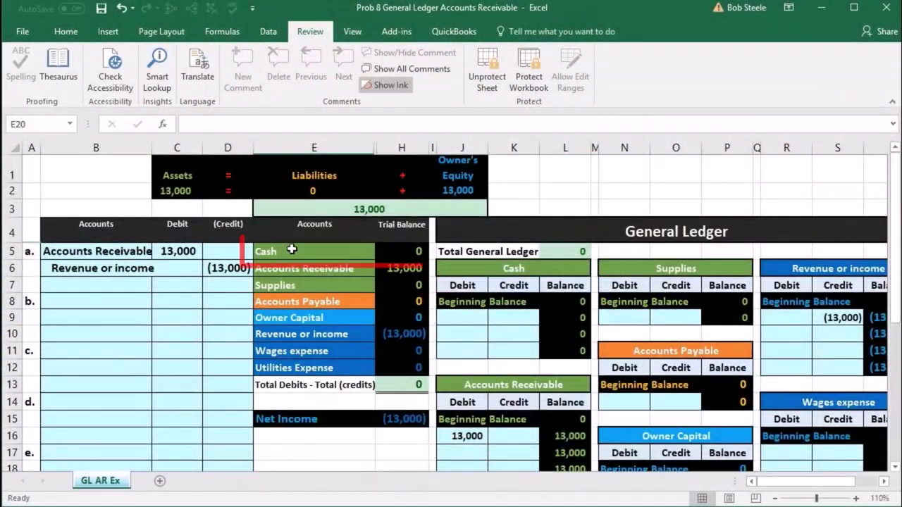
Copy the Cash account name from the trial balance into B8 as values for the debit line of transaction b.
click(291, 249)
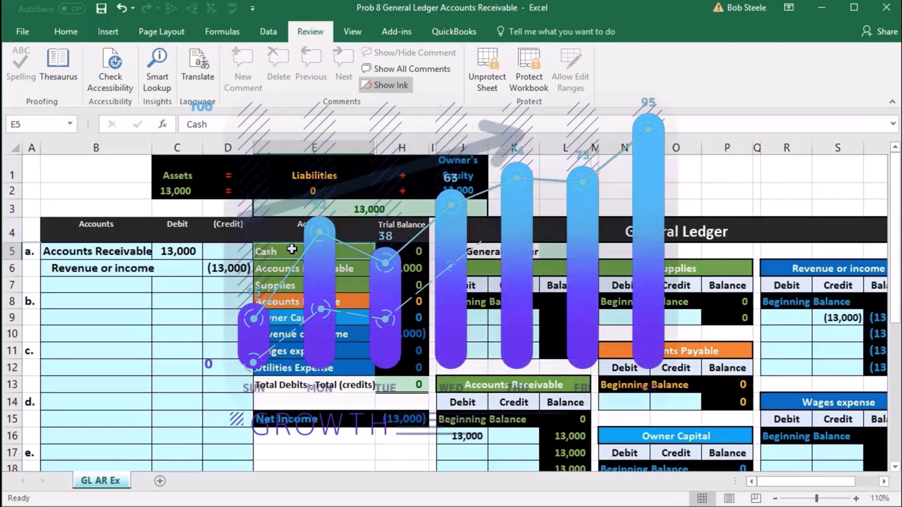
right_click(292, 250)
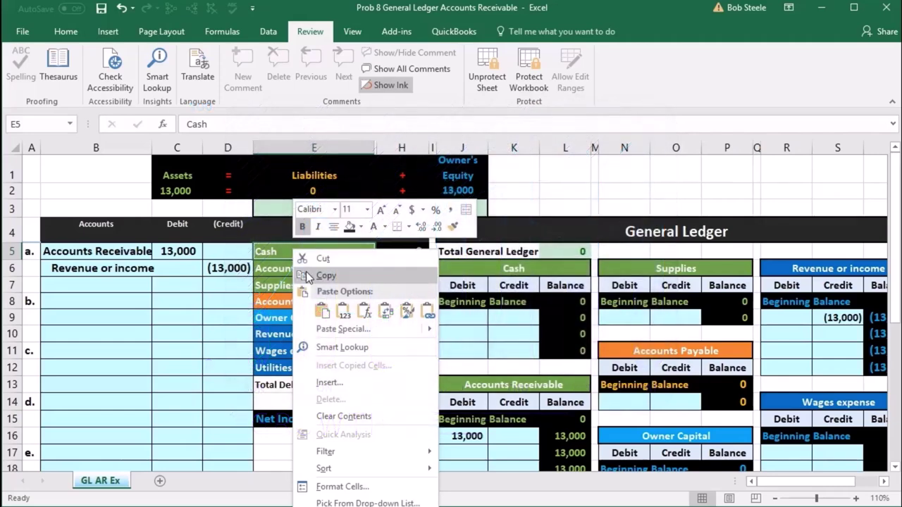
click(305, 272)
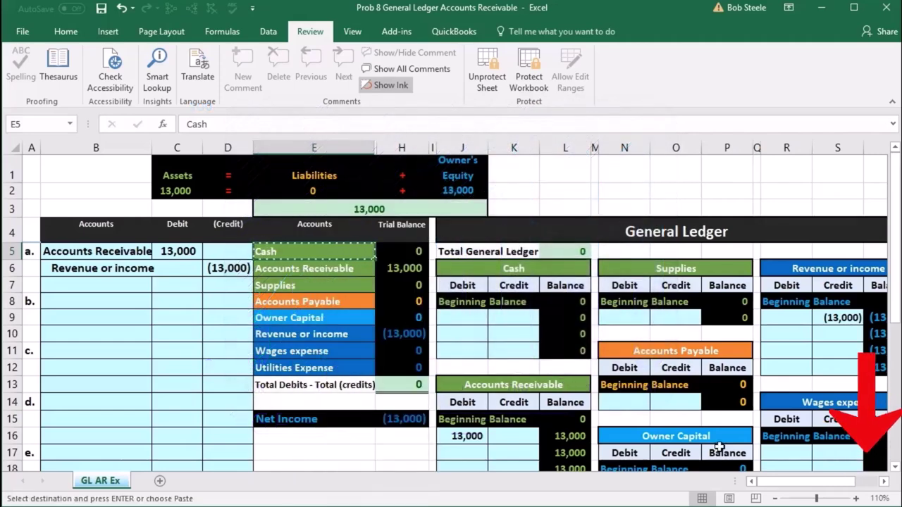
click(857, 499)
click(856, 498)
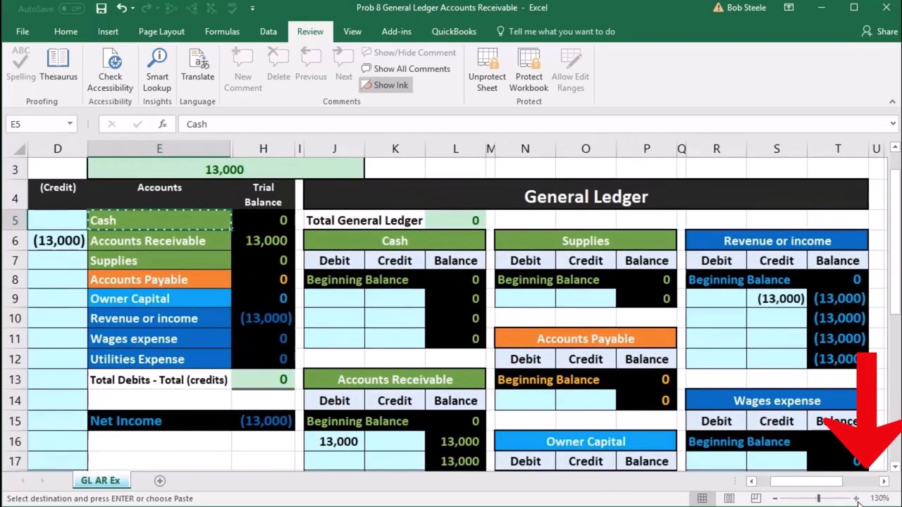
drag(811, 481, 793, 498)
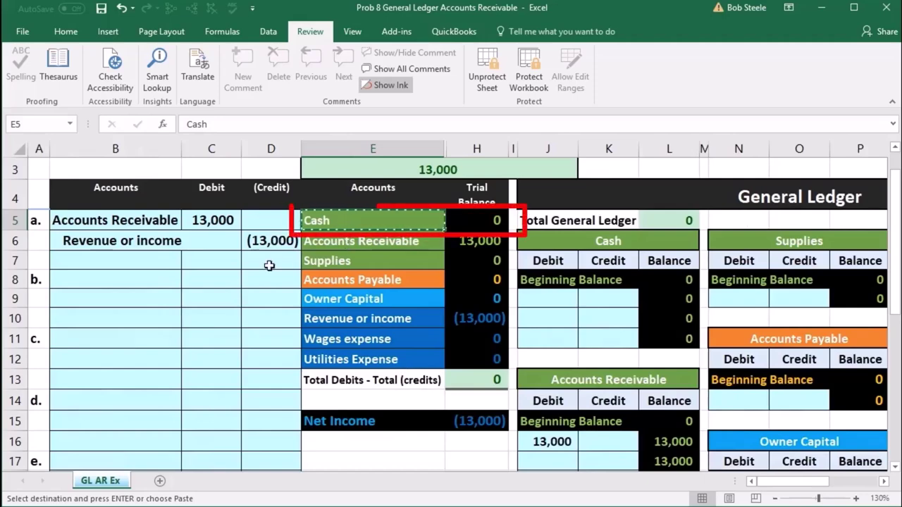
click(135, 283)
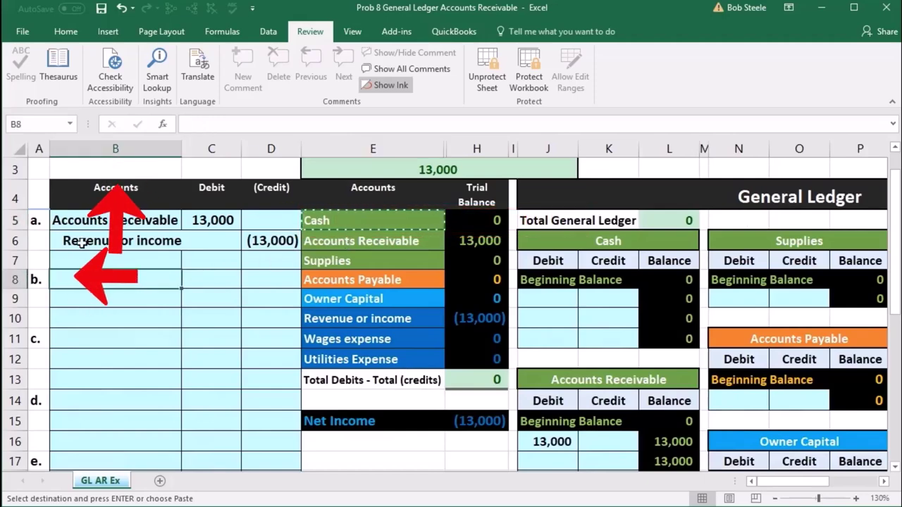
right_click(74, 277)
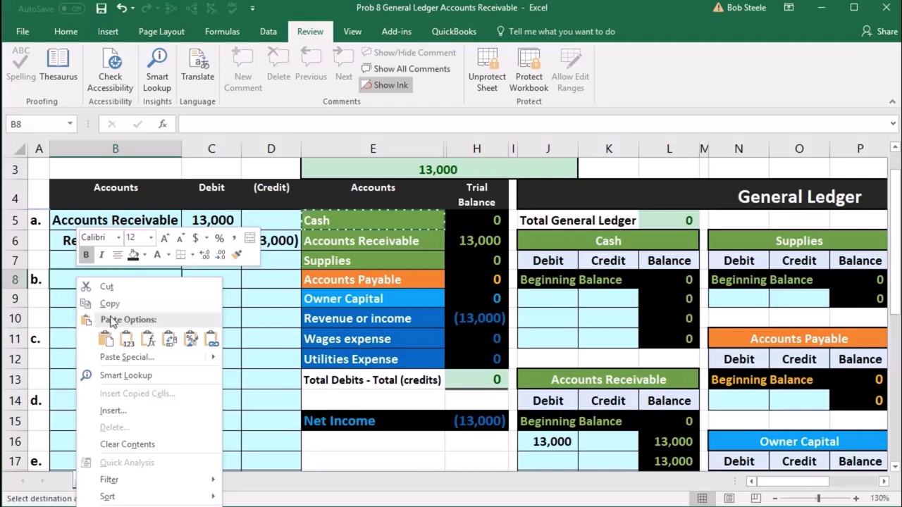
click(125, 339)
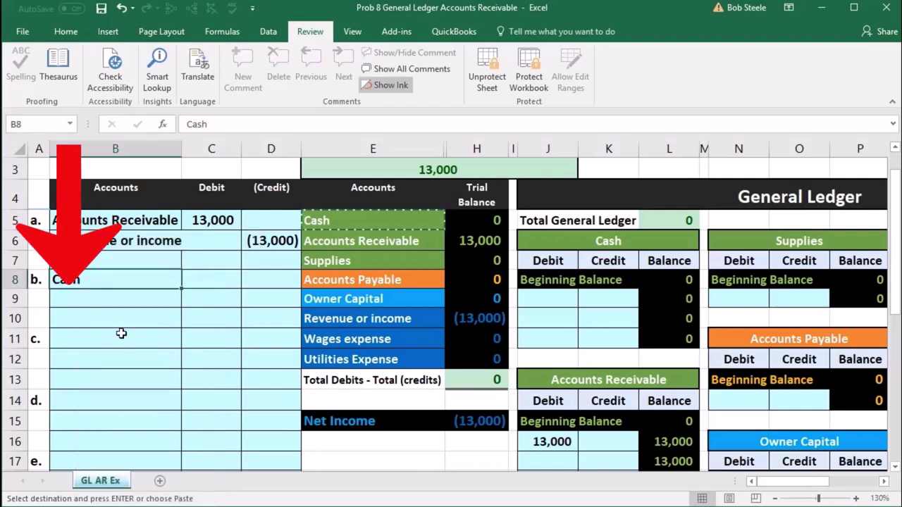
Enter 13000 in C8 as the Cash debit amount of transaction b.
click(202, 282)
scroll(202, 283, down, 2)
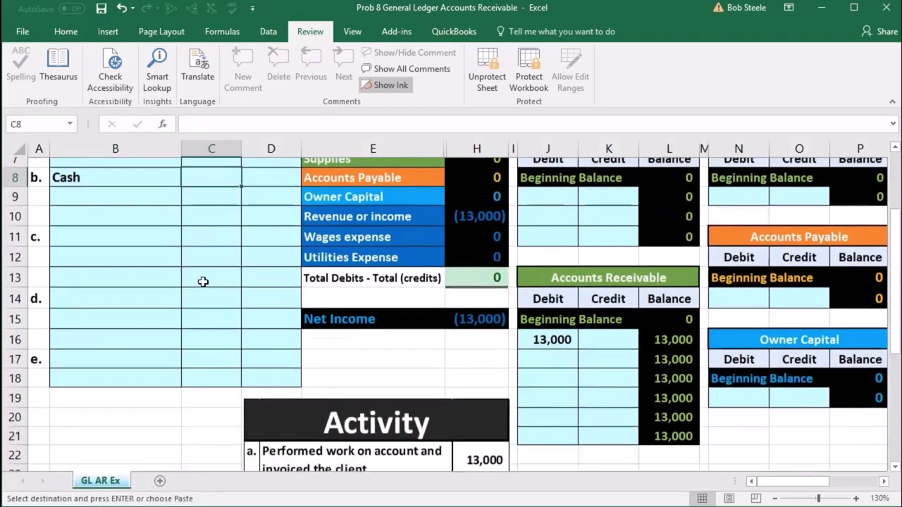
scroll(203, 282, up, 2)
scroll(203, 282, up, 1)
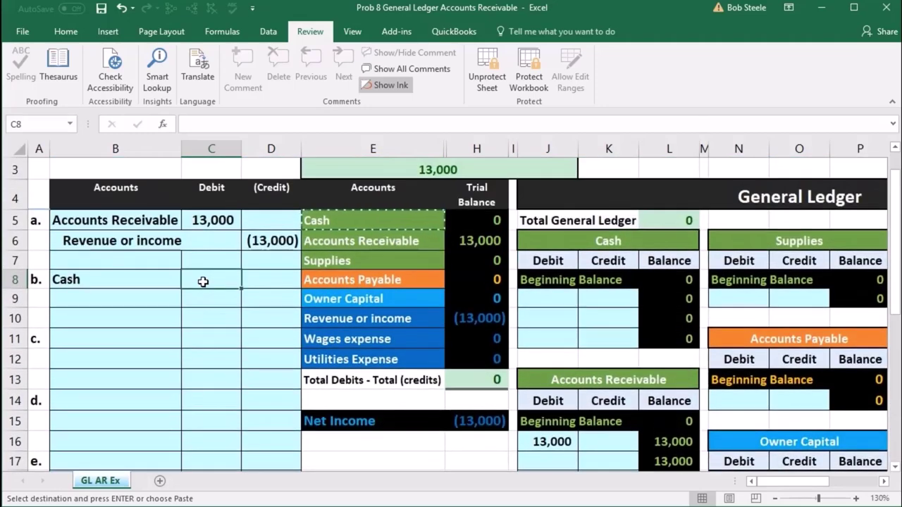
text(13000)
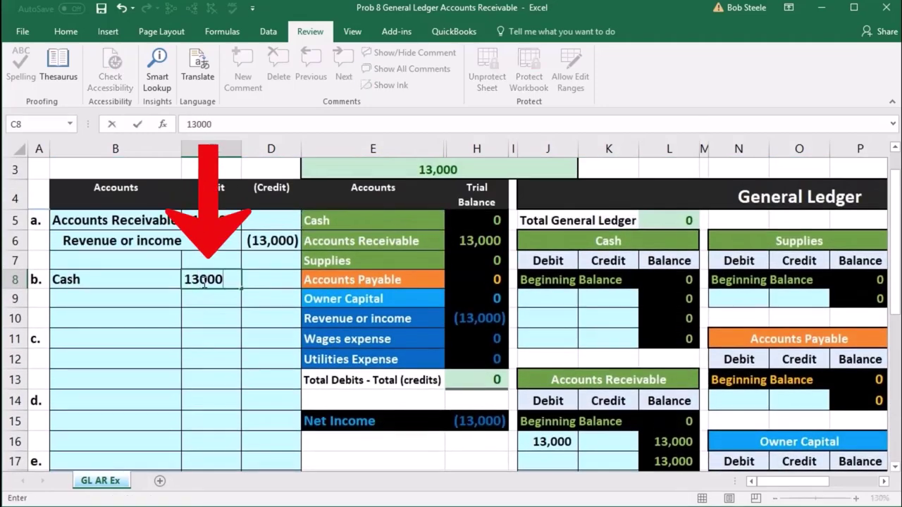
key(Return)
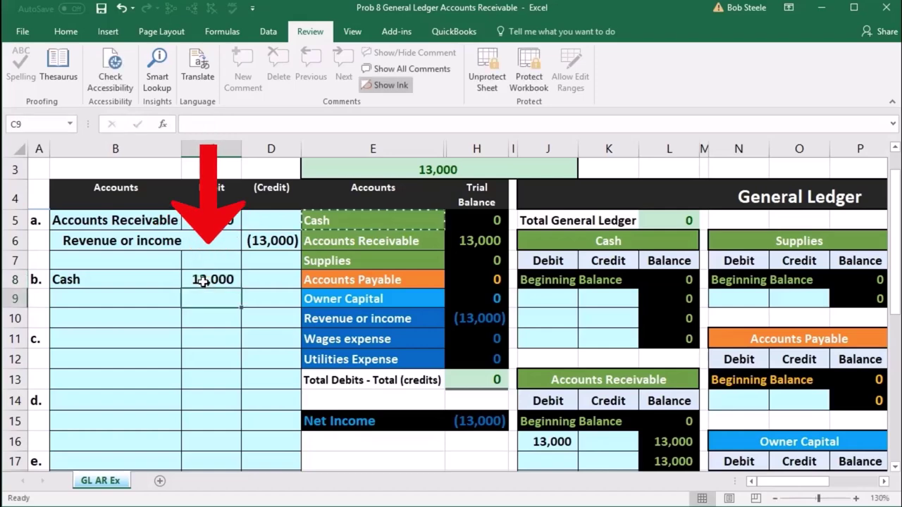
Enter the formula -C8 in D9 as the credit amount of transaction b.
text(-)
click(203, 280)
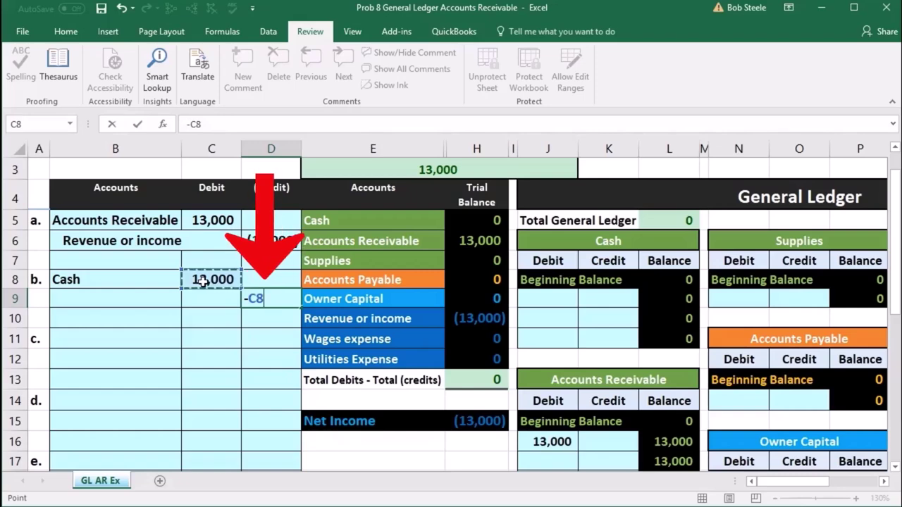
key(Return)
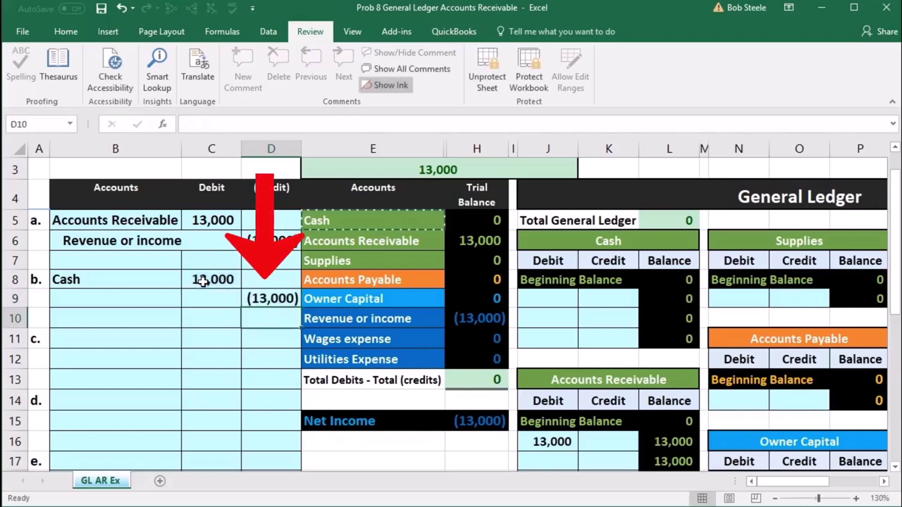
Copy the Accounts Receivable name from the trial balance into B9 as values and indent it as the credit line of transaction b.
click(149, 300)
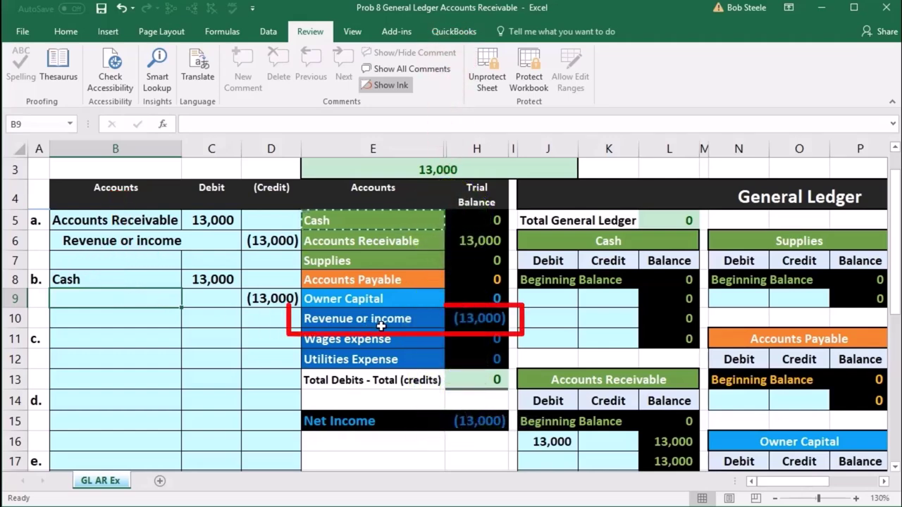
click(279, 235)
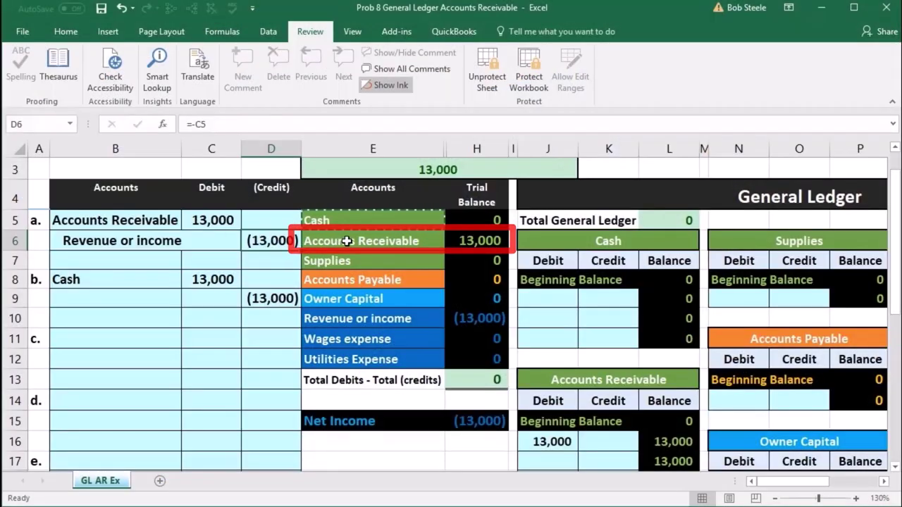
click(347, 241)
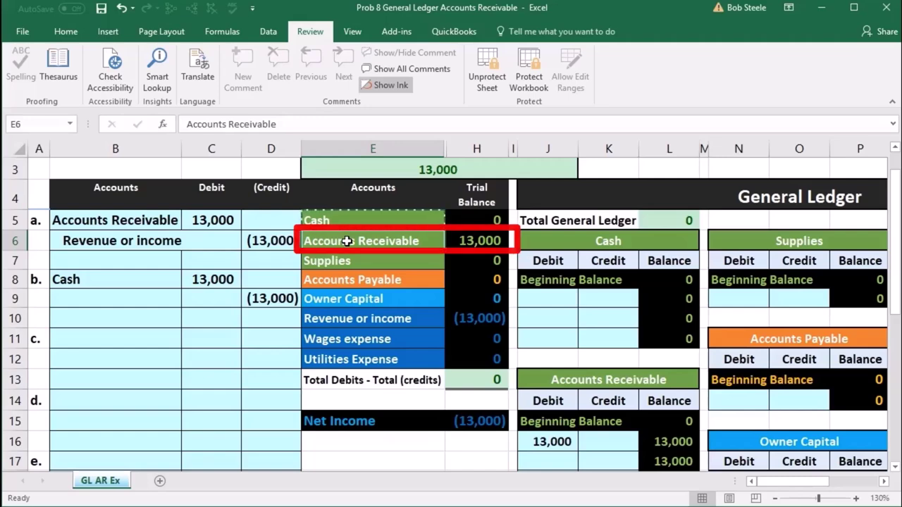
click(461, 241)
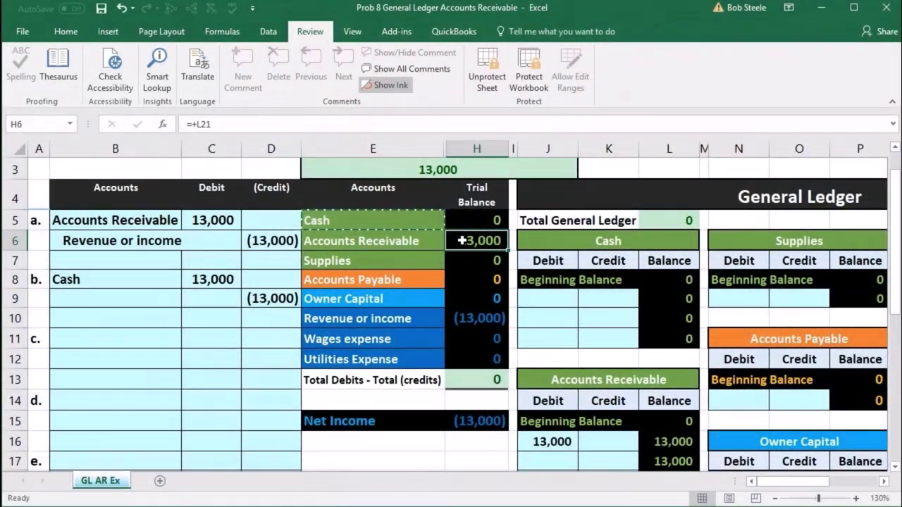
click(390, 240)
right_click(391, 241)
click(417, 205)
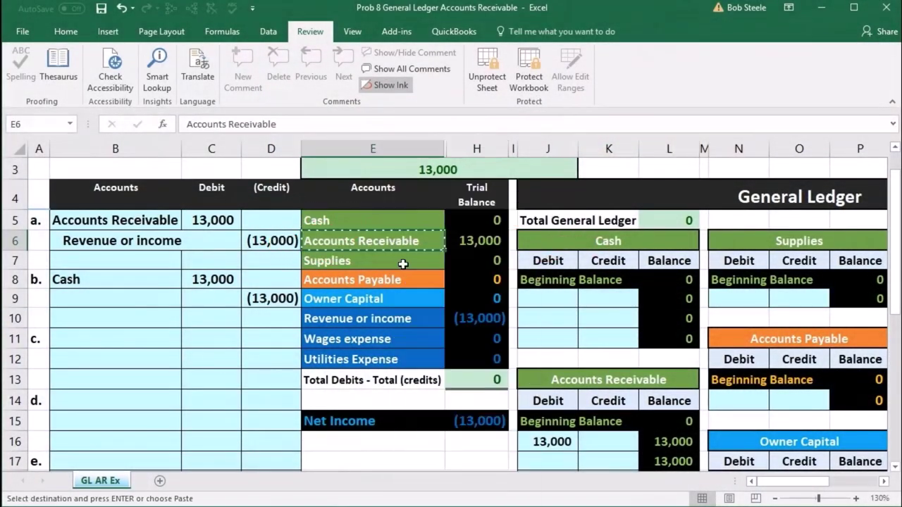
click(144, 298)
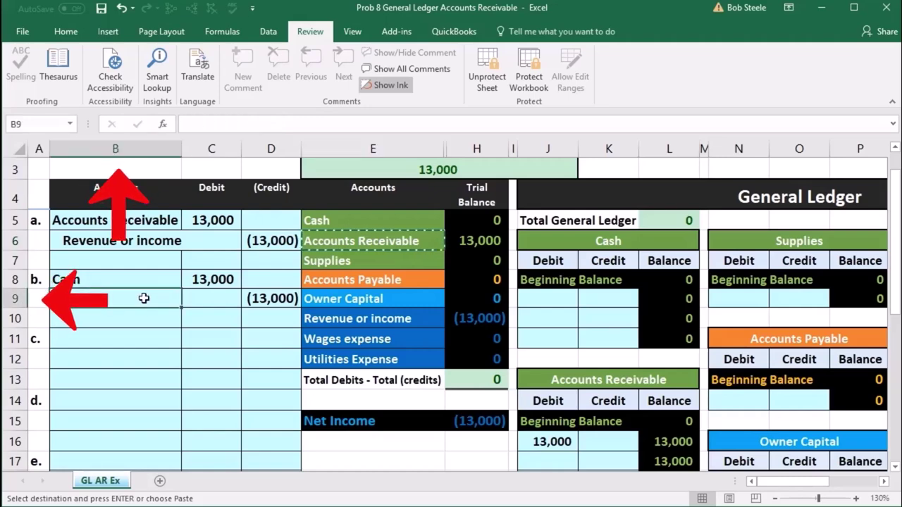
right_click(144, 298)
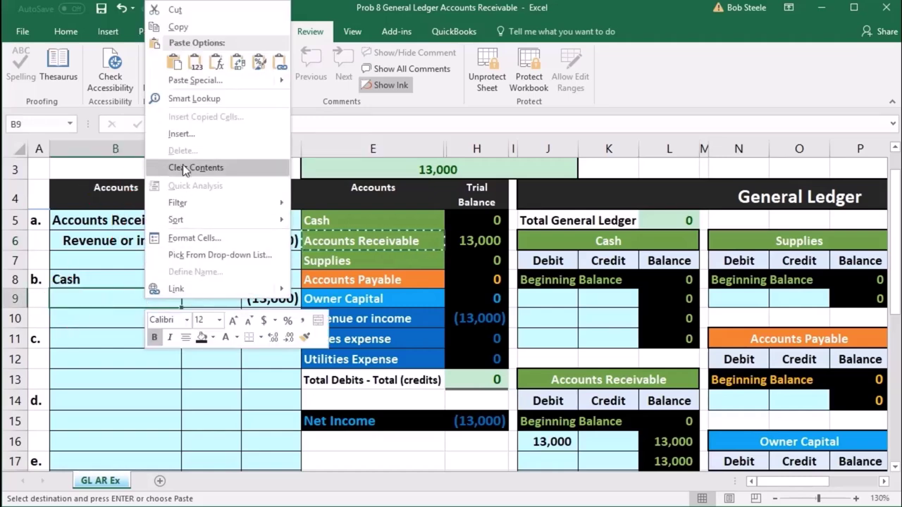
click(197, 63)
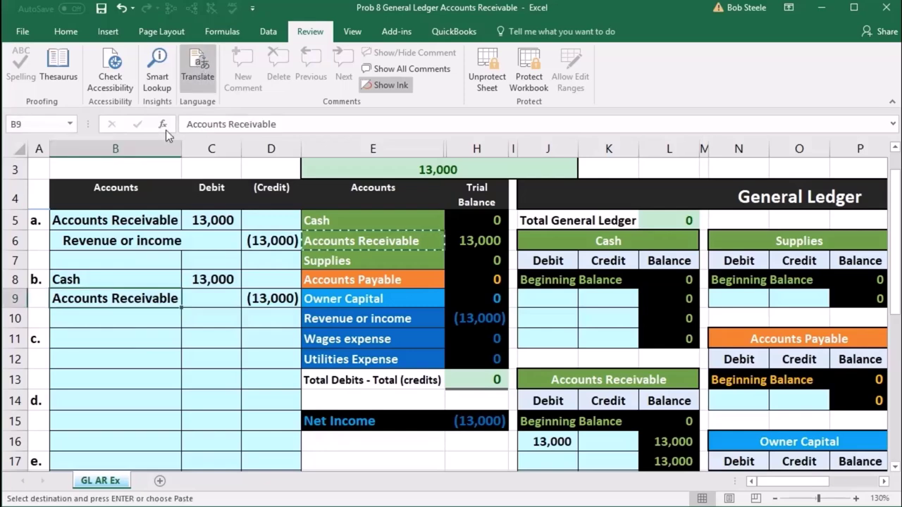
double_click(54, 301)
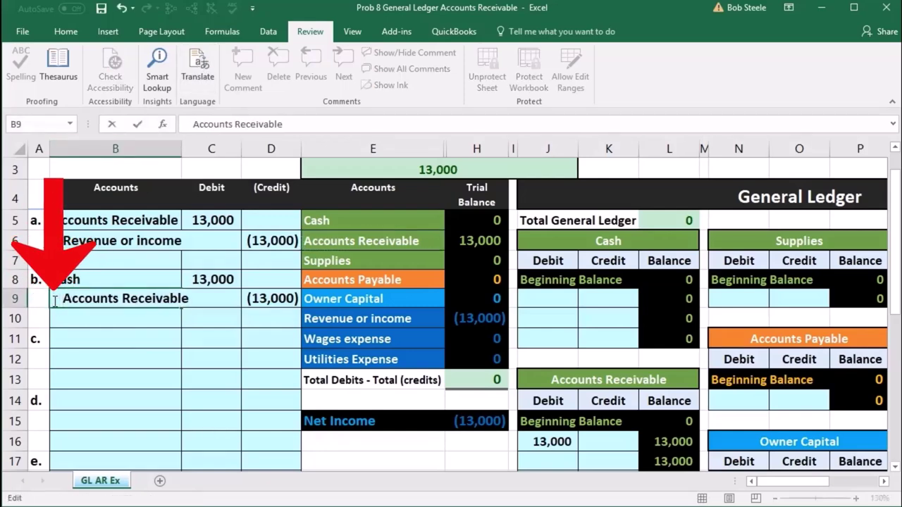
key(Return)
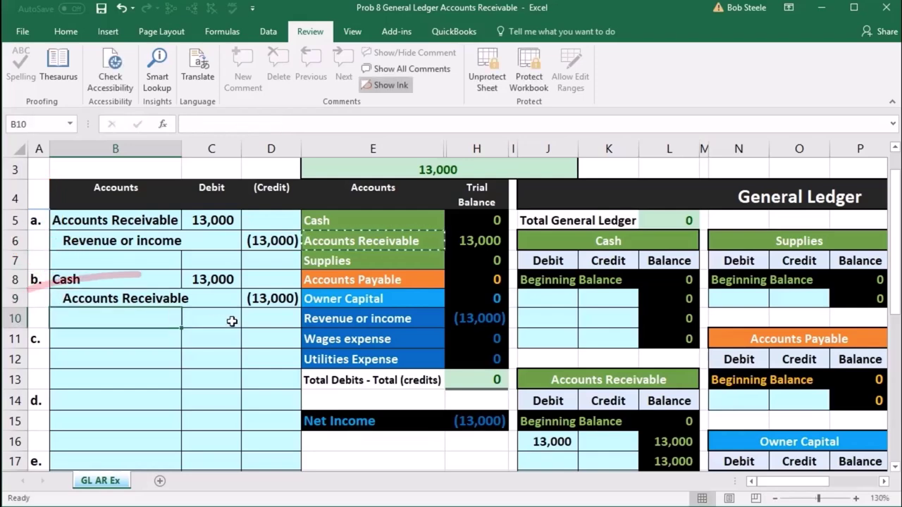
Review the debit and credit lines of transaction b against the Cash and Accounts Receivable balances in the trial balance.
click(259, 299)
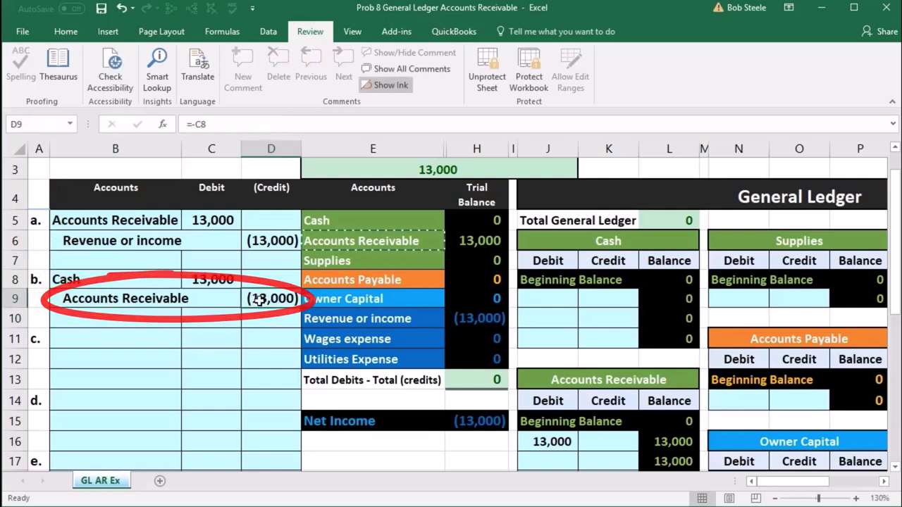
click(216, 278)
click(271, 299)
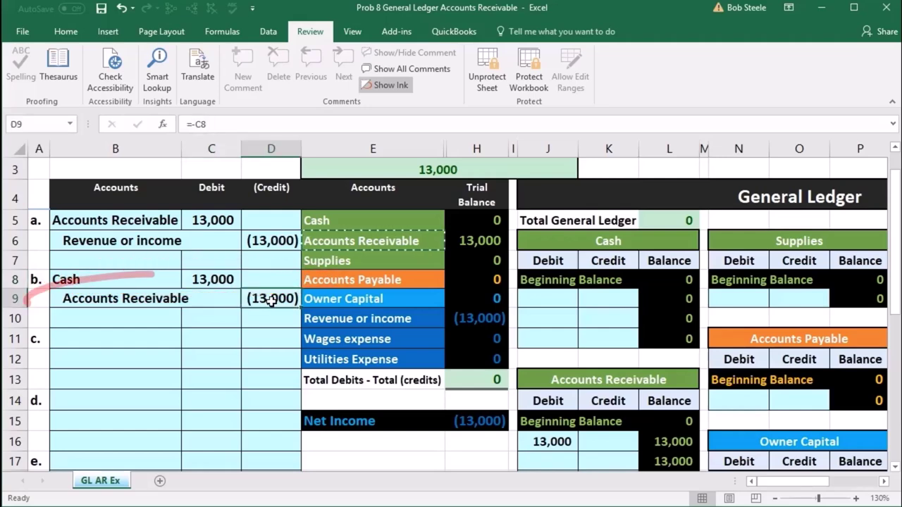
drag(392, 216, 371, 271)
click(466, 241)
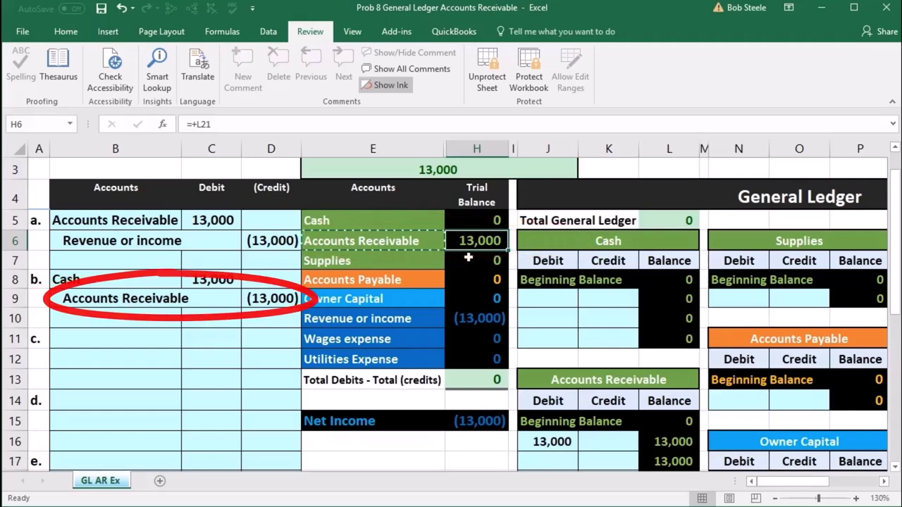
mouse_move(115, 281)
mouse_down()
mouse_move(207, 286)
mouse_move(245, 299)
mouse_up()
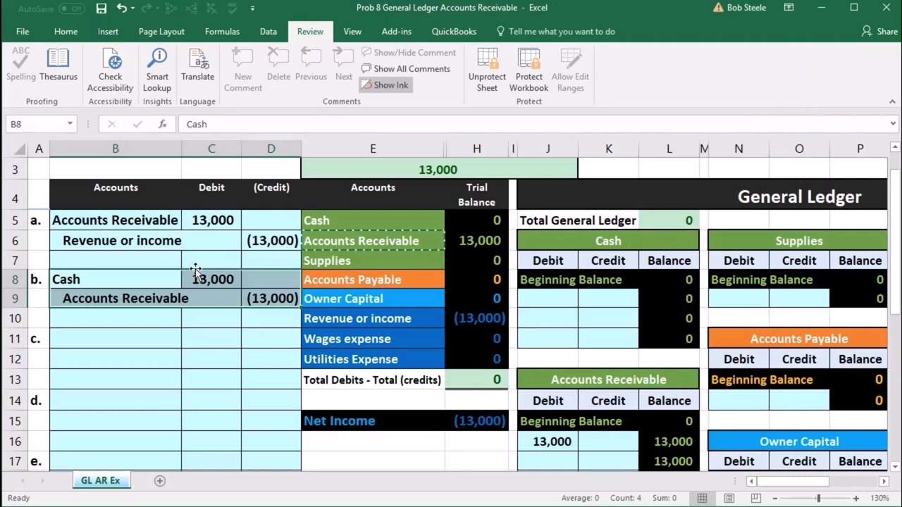
drag(154, 280, 201, 277)
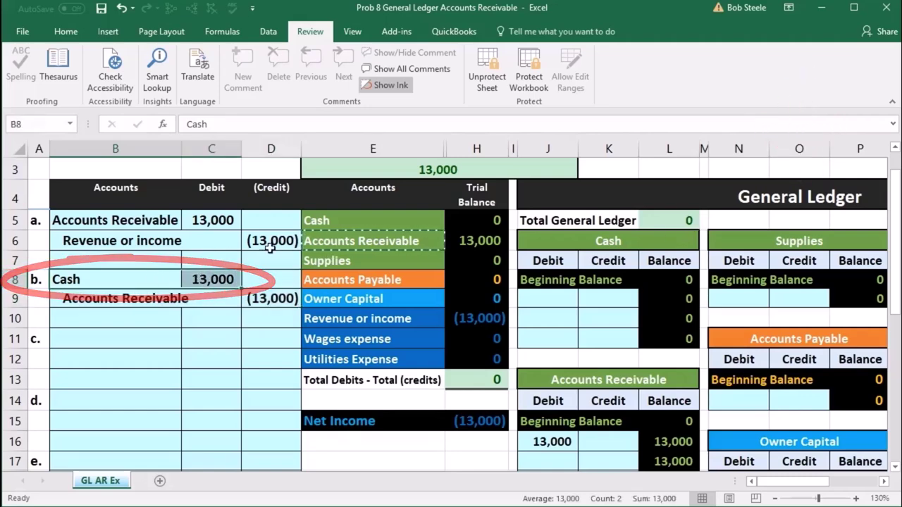
Post the Cash debit of transaction b to J9 in the Cash ledger account with the formula =C8.
click(344, 221)
drag(438, 224, 456, 225)
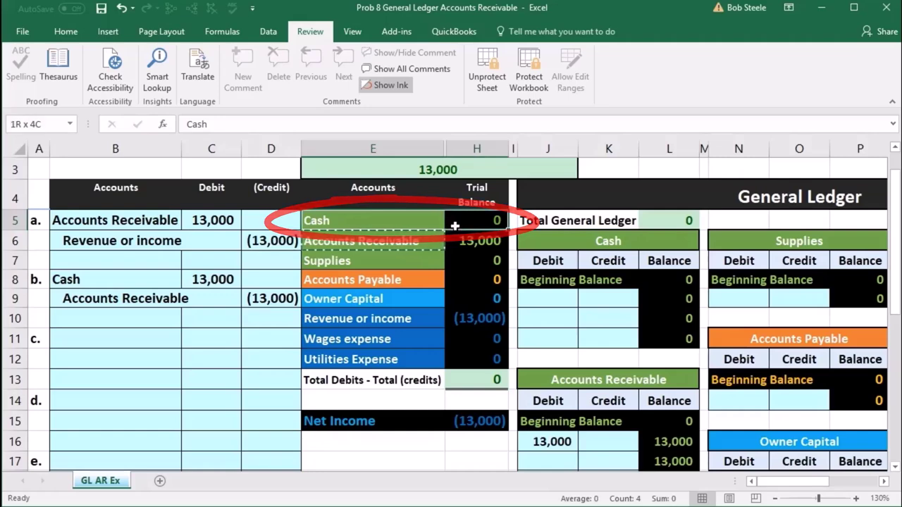
drag(566, 243, 653, 251)
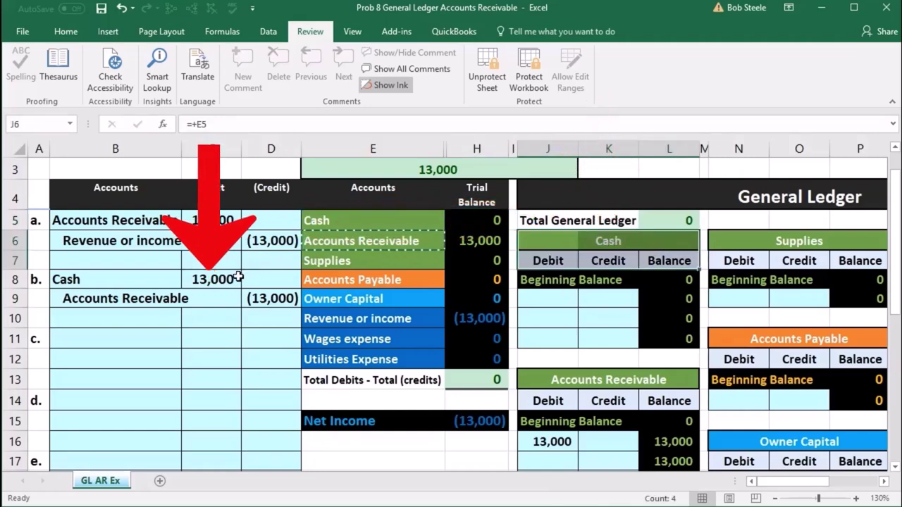
click(236, 279)
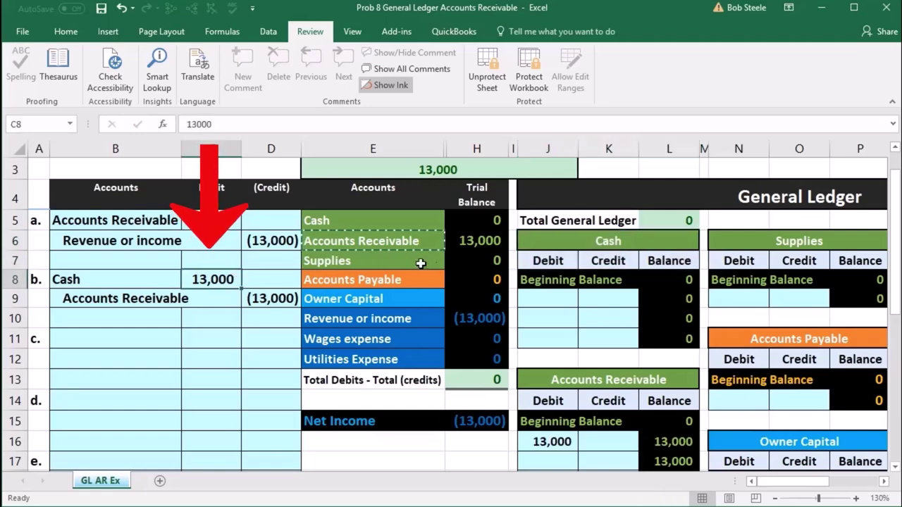
click(561, 299)
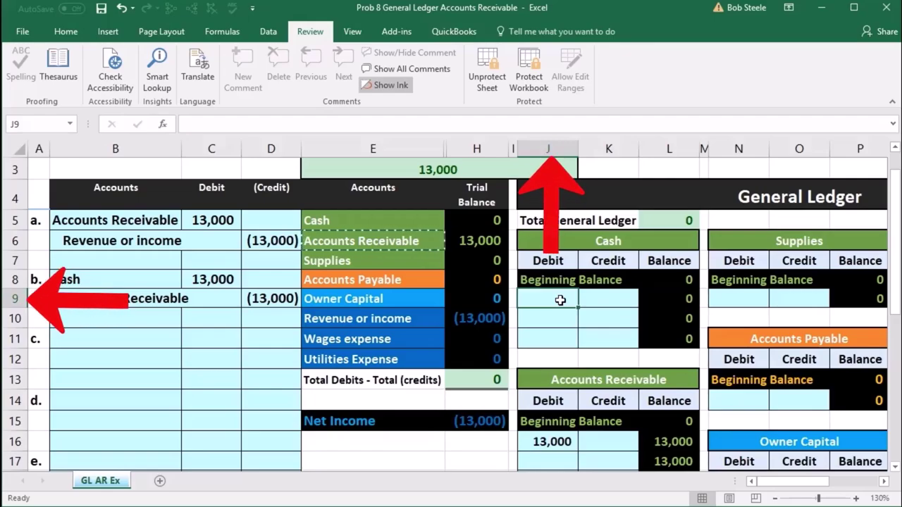
text(=)
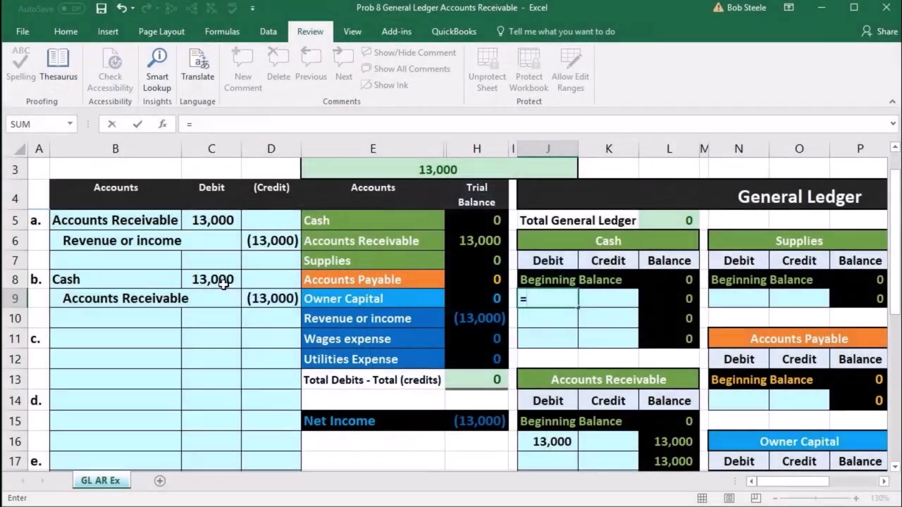
click(212, 279)
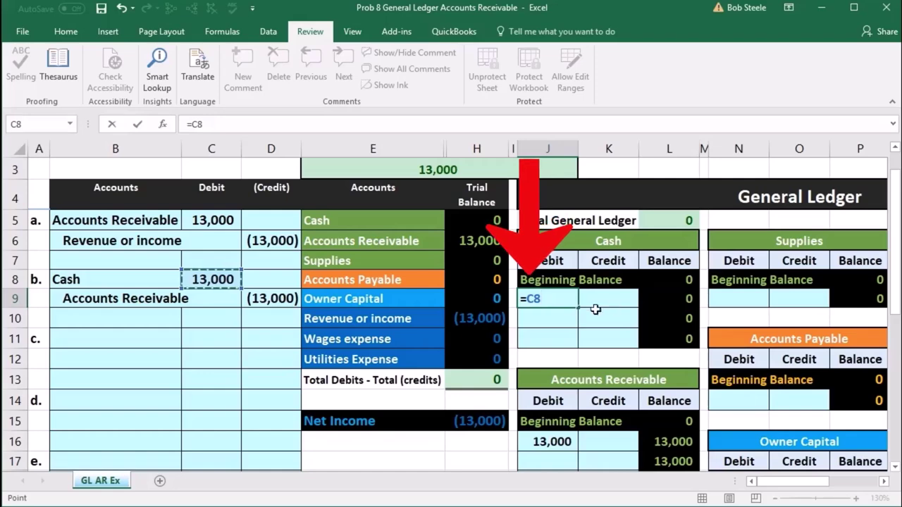
key(Return)
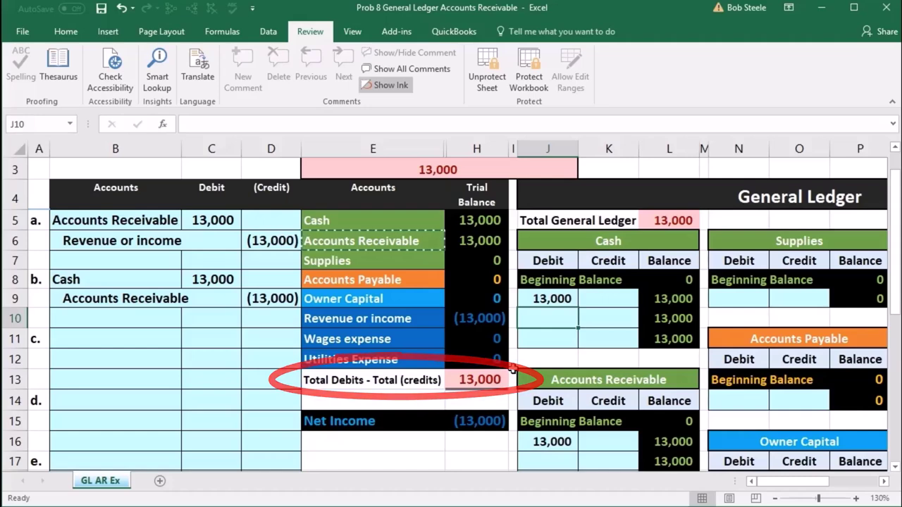
Compare the Accounts Receivable credit line of transaction b with its trial balance row and its ledger account.
drag(41, 285, 131, 279)
mouse_move(147, 313)
mouse_down()
mouse_move(127, 297)
mouse_move(253, 299)
mouse_up()
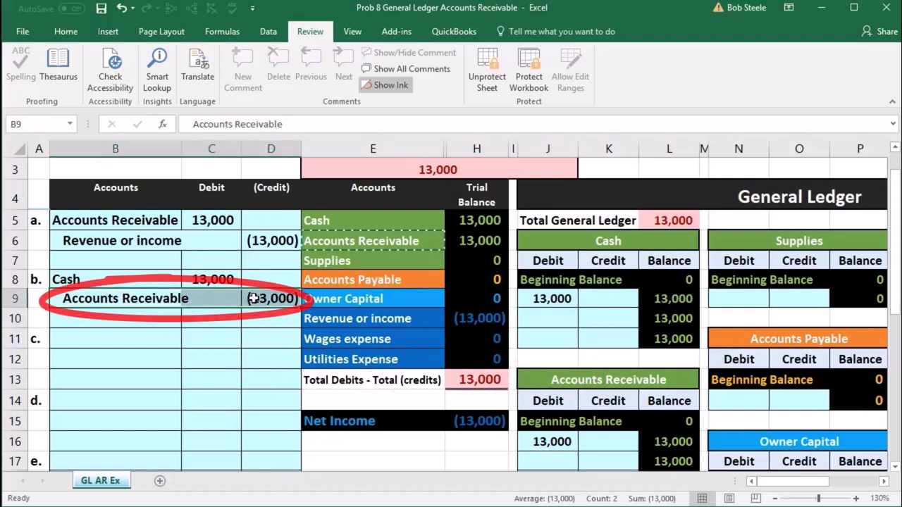
drag(419, 231, 262, 229)
drag(319, 249, 467, 242)
scroll(537, 312, down, 1)
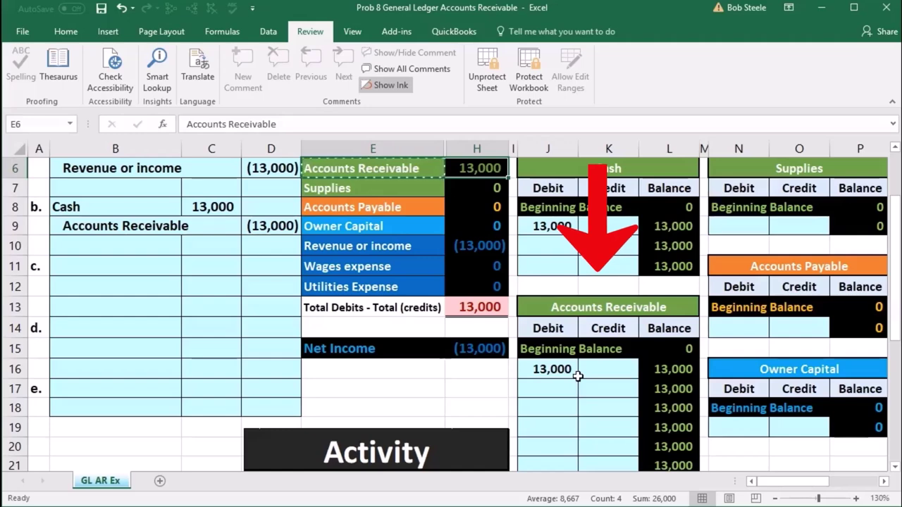
click(271, 225)
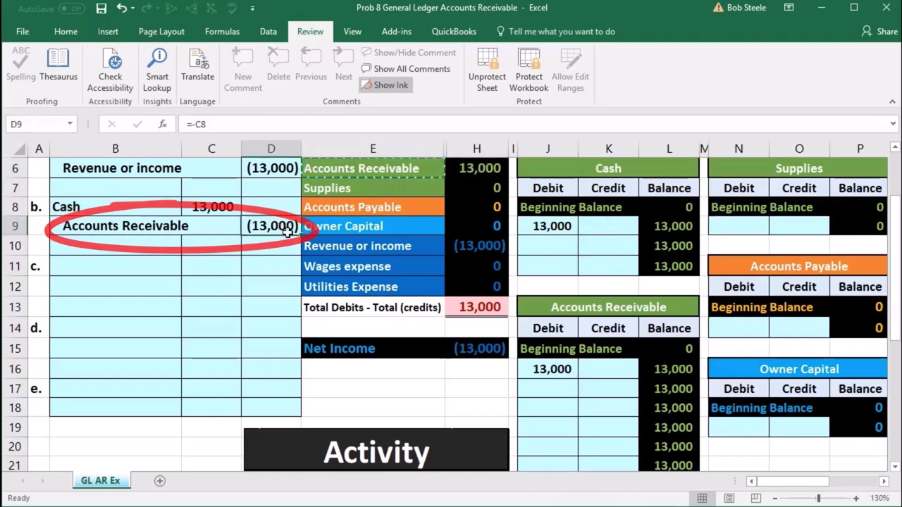
click(609, 328)
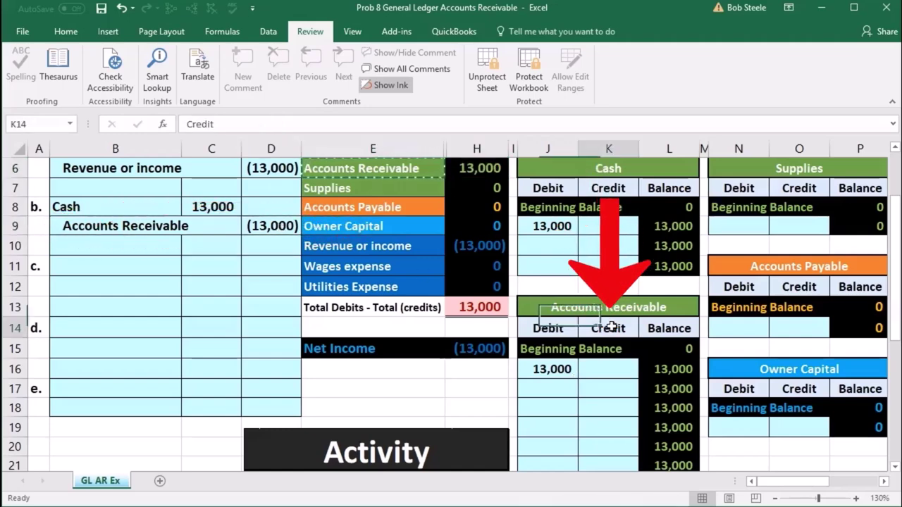
Post the Accounts Receivable credit of transaction b to K17 in the Accounts Receivable ledger account with the formula =D9.
click(616, 387)
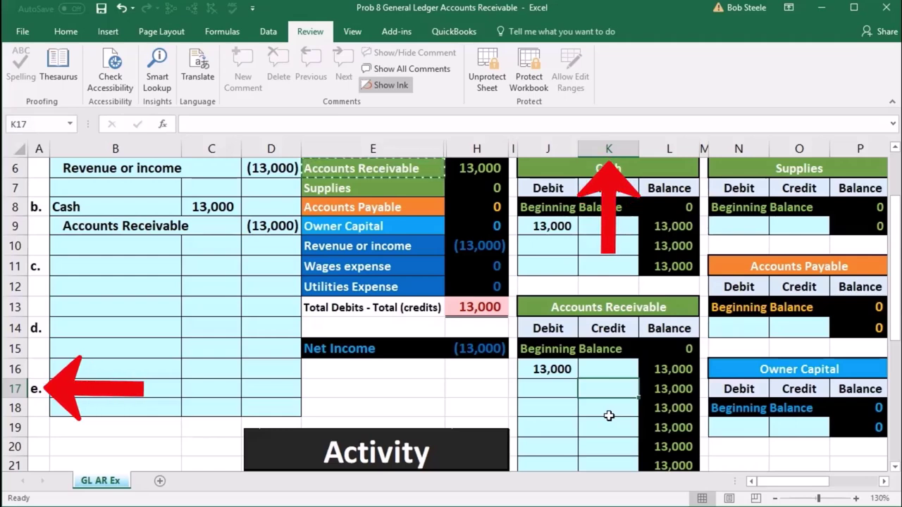
text(=)
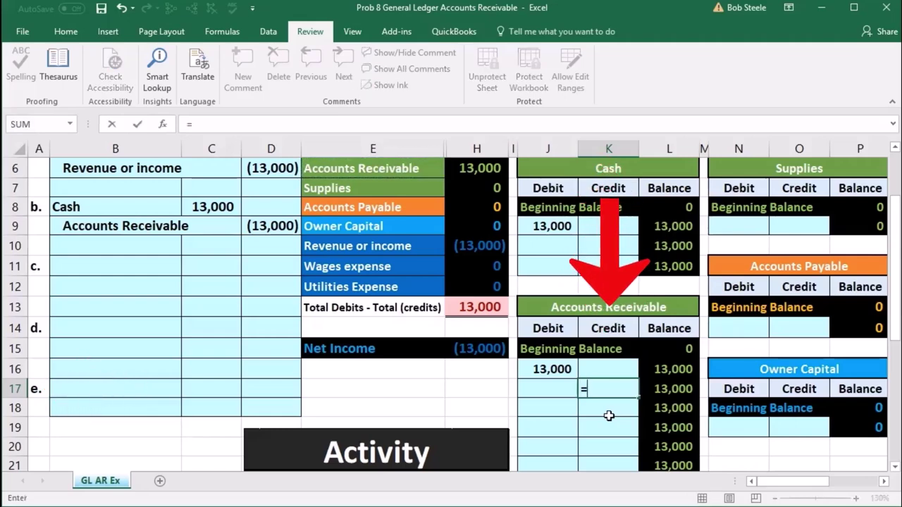
click(266, 224)
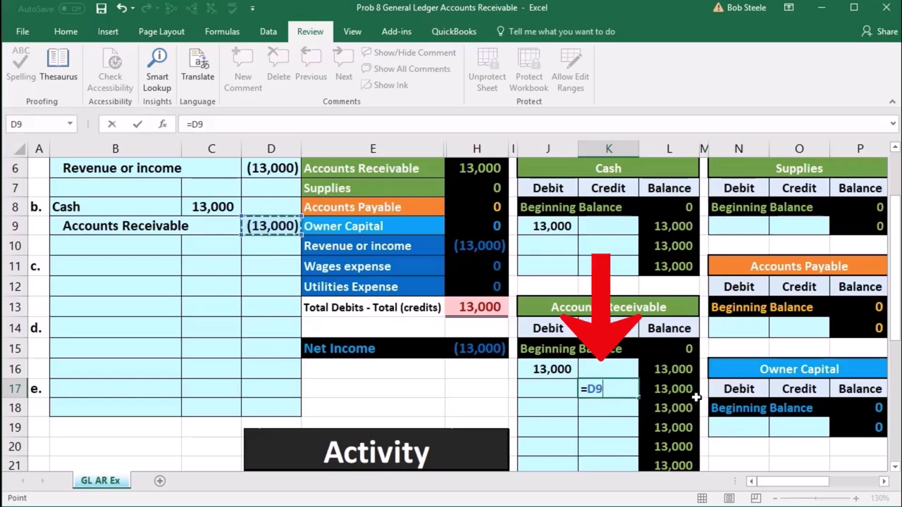
scroll(691, 395, up, 1)
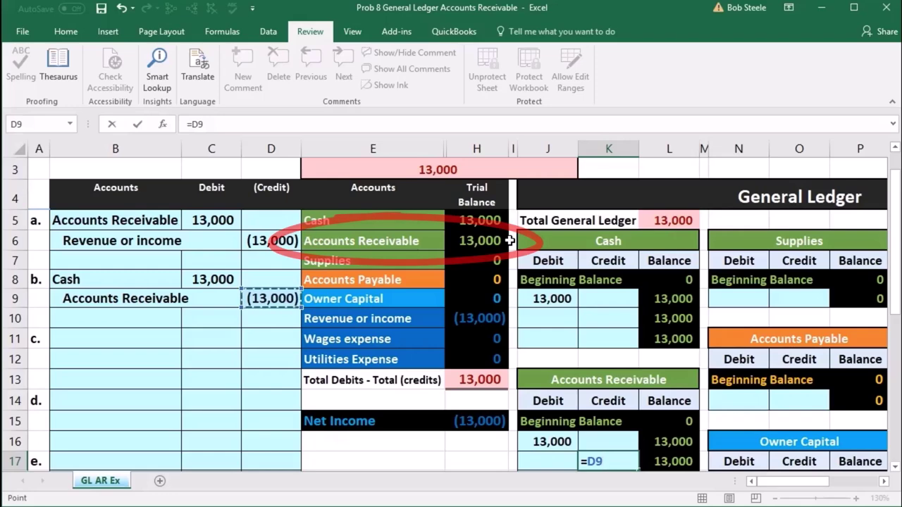
scroll(530, 375, down, 1)
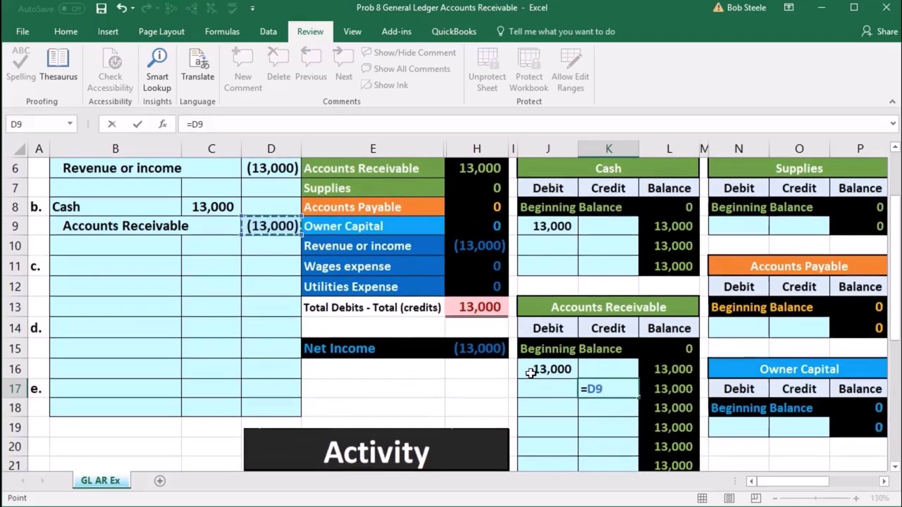
key(Return)
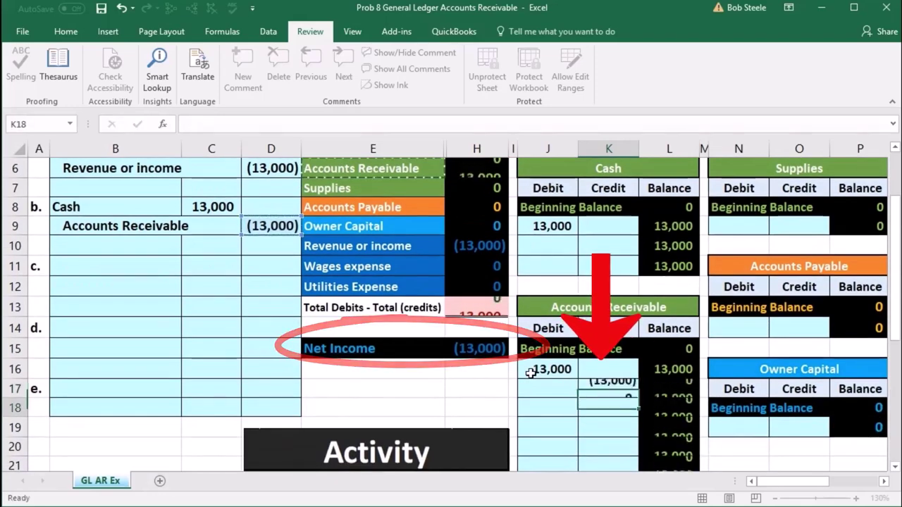
Check the Cash and Revenue or income balances in the trial balance and read transaction c in the Activity list.
scroll(530, 375, up, 1)
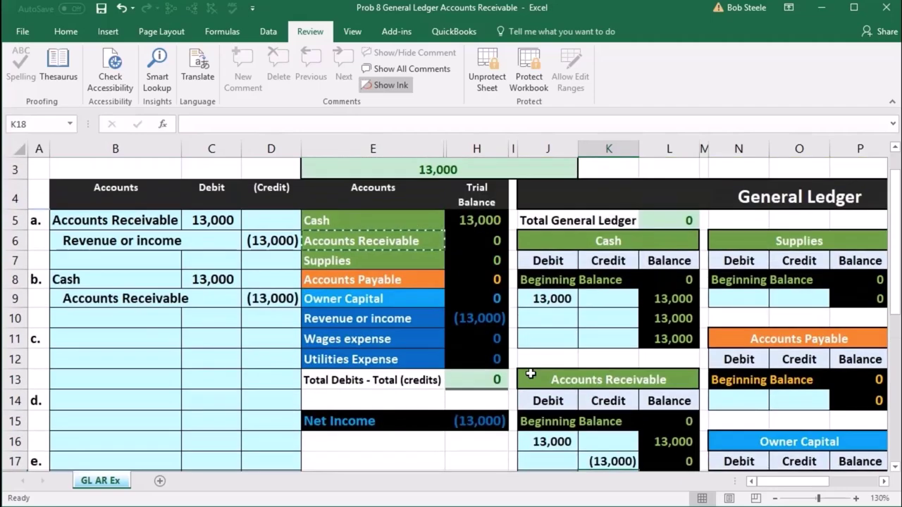
click(469, 221)
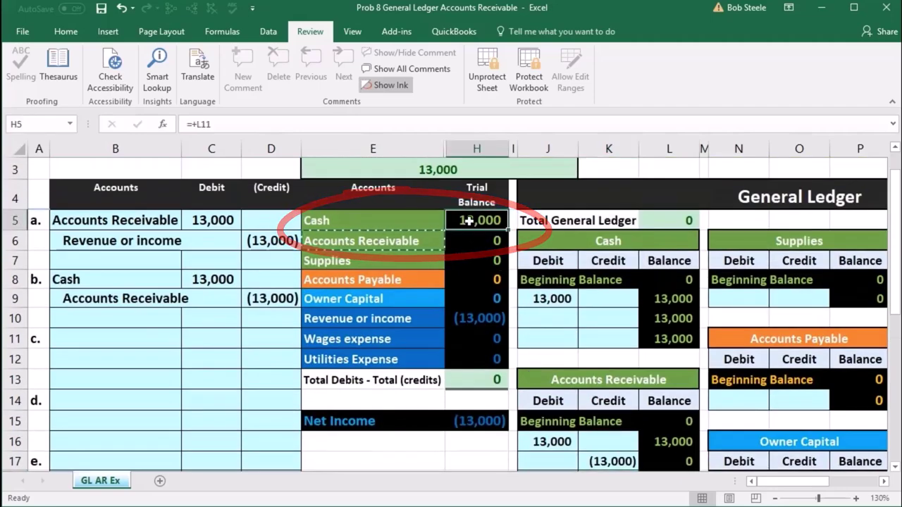
click(474, 318)
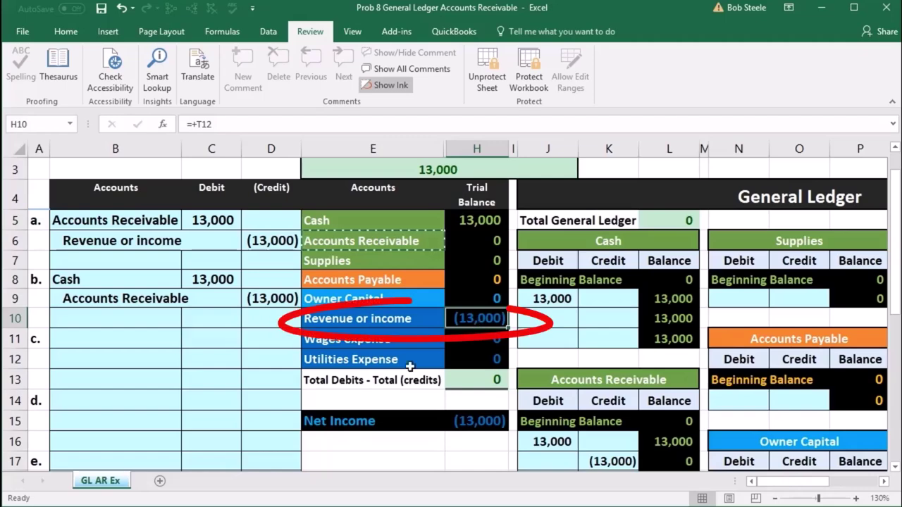
click(181, 403)
scroll(180, 404, down, 1)
scroll(180, 406, down, 3)
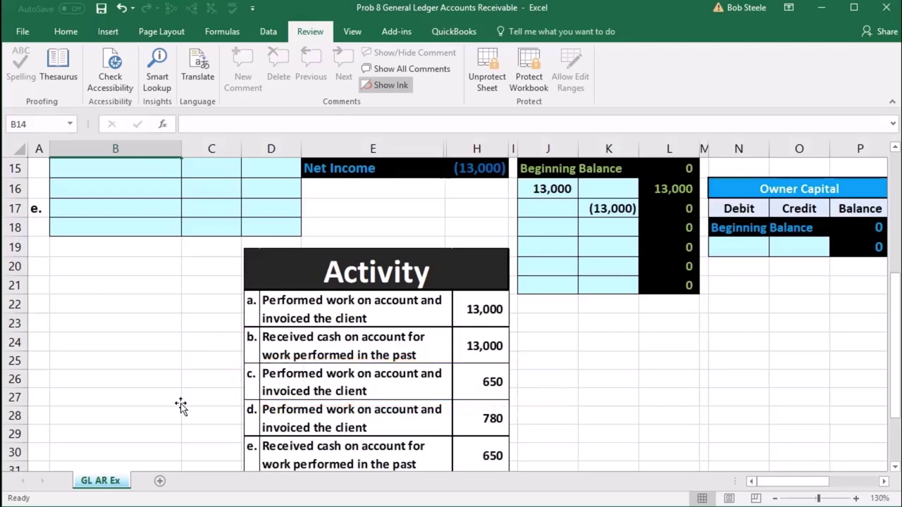
scroll(181, 406, up, 4)
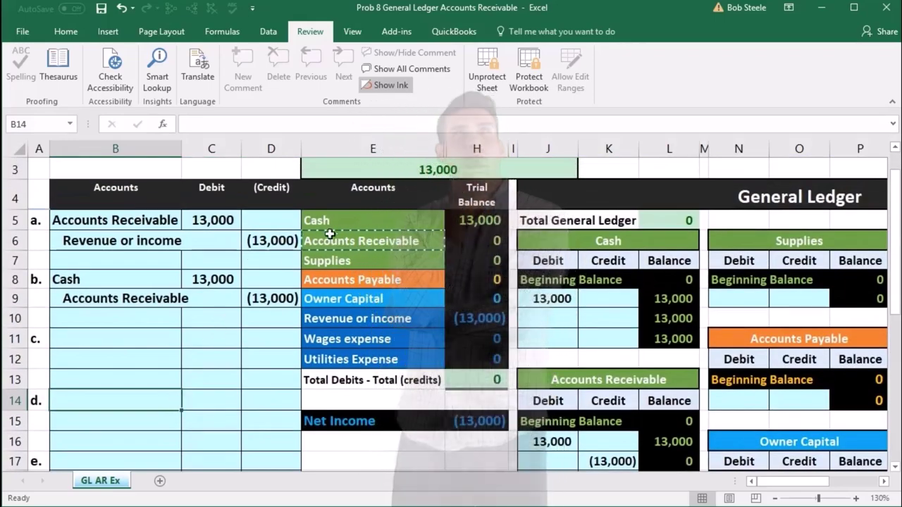
drag(342, 221, 450, 225)
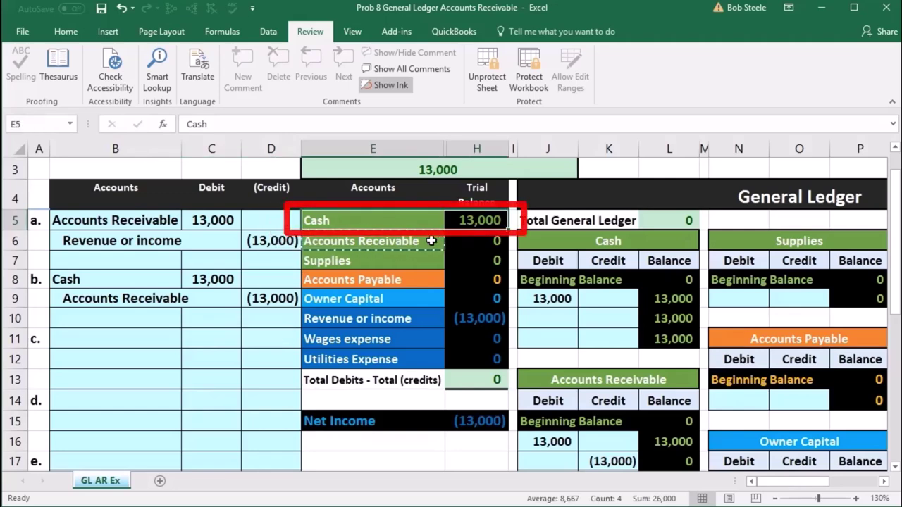
Copy the Accounts Receivable name from the trial balance into B11 as values for the debit line of transaction c.
click(432, 241)
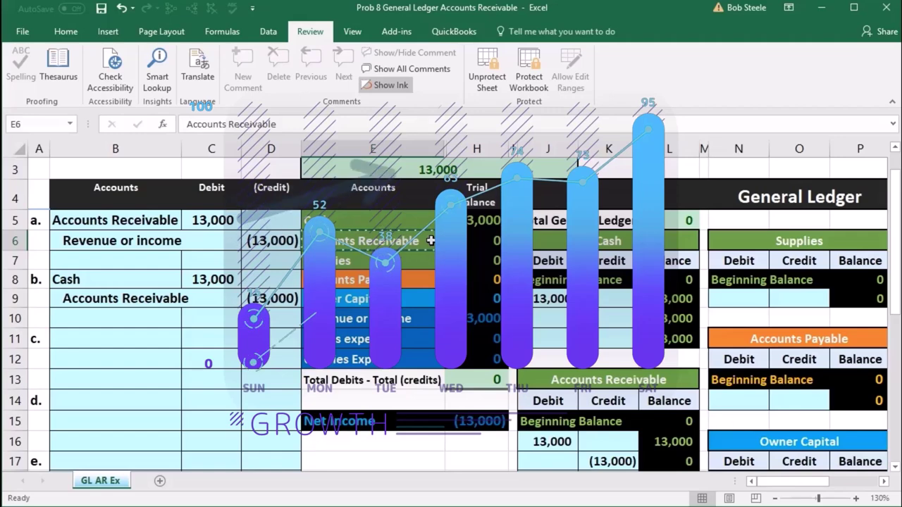
right_click(431, 242)
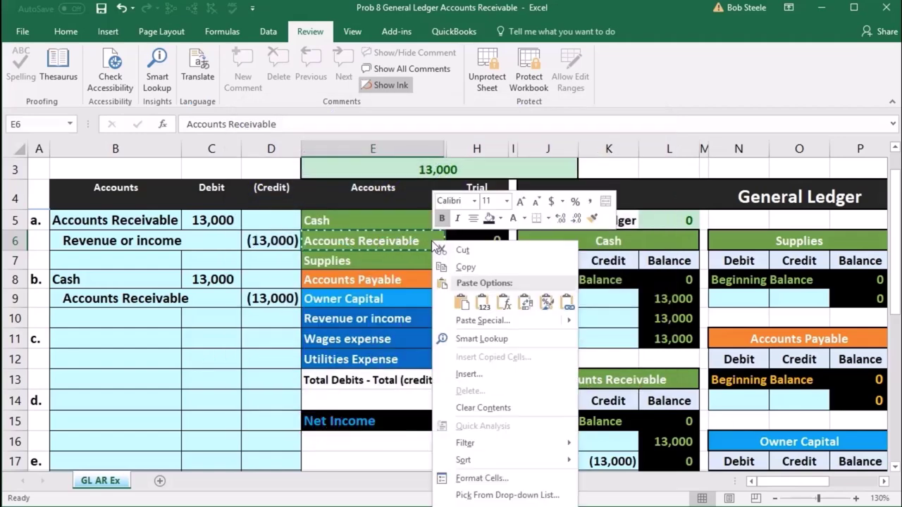
click(446, 265)
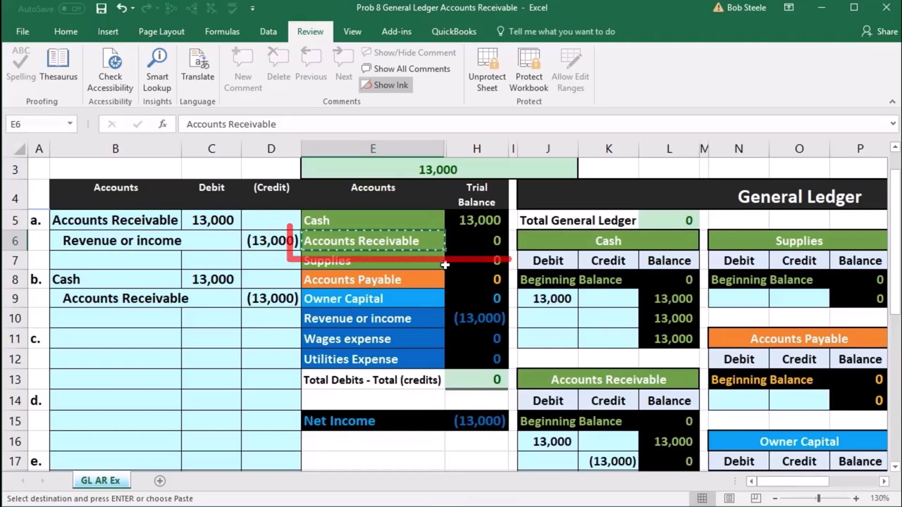
click(112, 340)
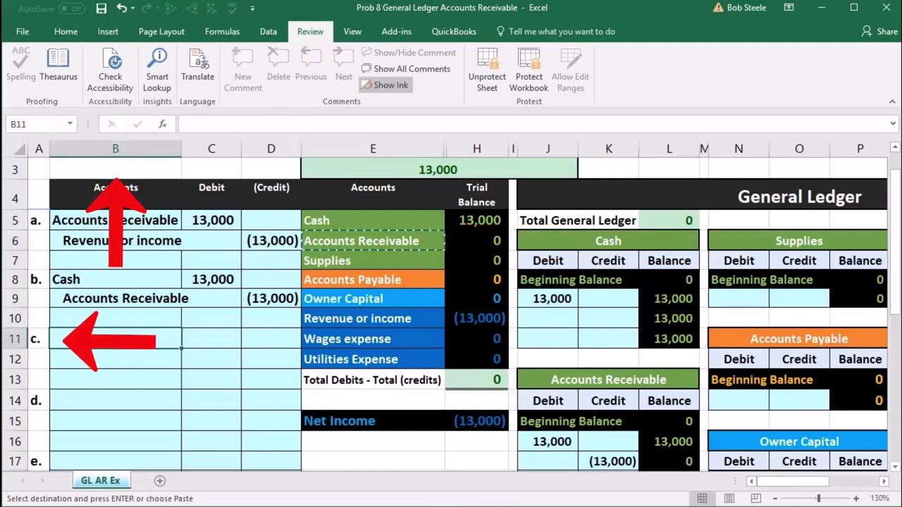
right_click(112, 340)
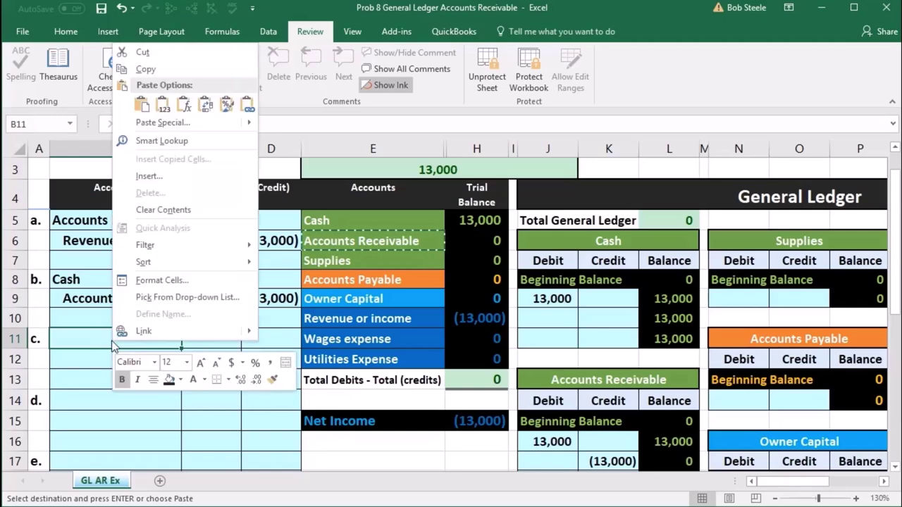
click(161, 107)
Look up transaction c's amount in the Activity list and enter 650 in C11 as its debit.
scroll(209, 282, down, 2)
scroll(209, 282, down, 1)
scroll(209, 282, up, 2)
click(210, 269)
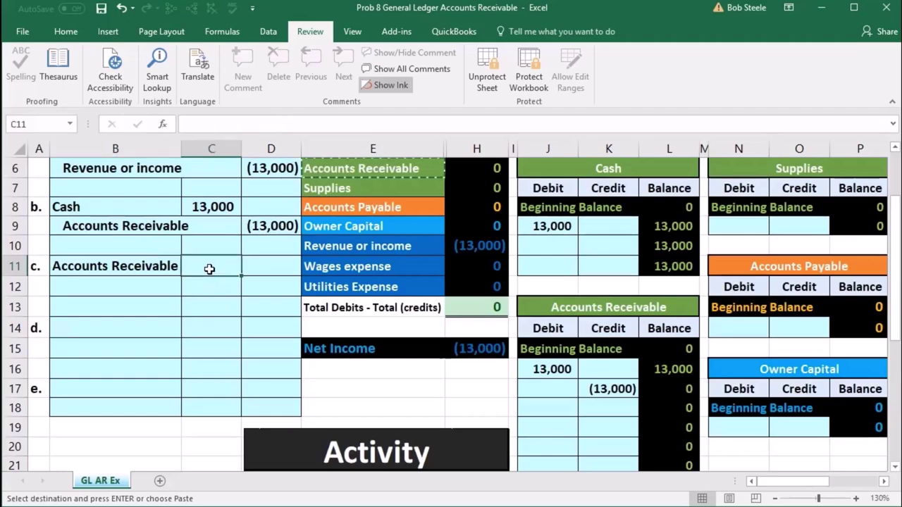
text(650)
key(Return)
Enter the formula -C11 in D12 as the credit amount of transaction c.
key(Right)
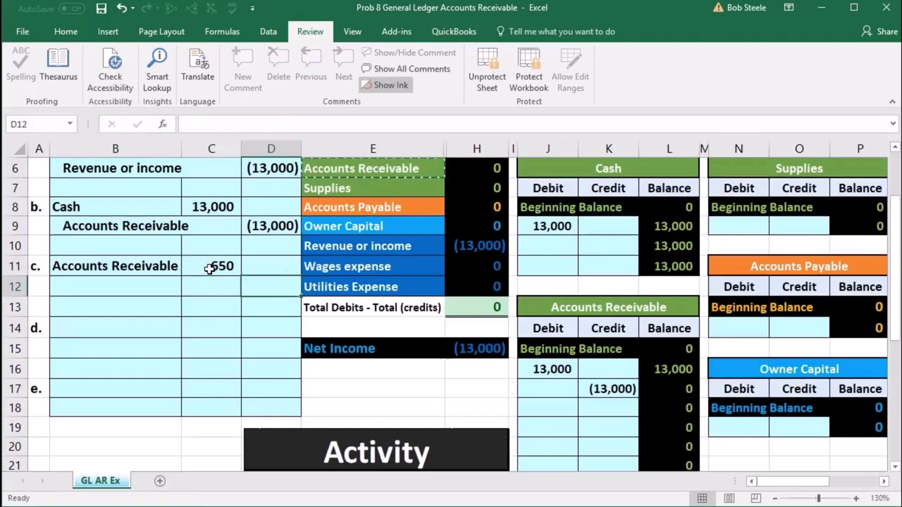
text(-)
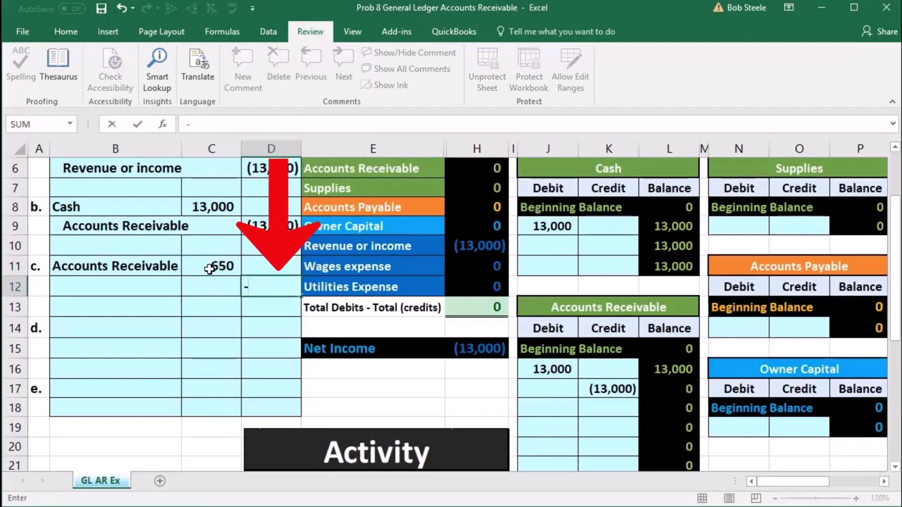
click(207, 265)
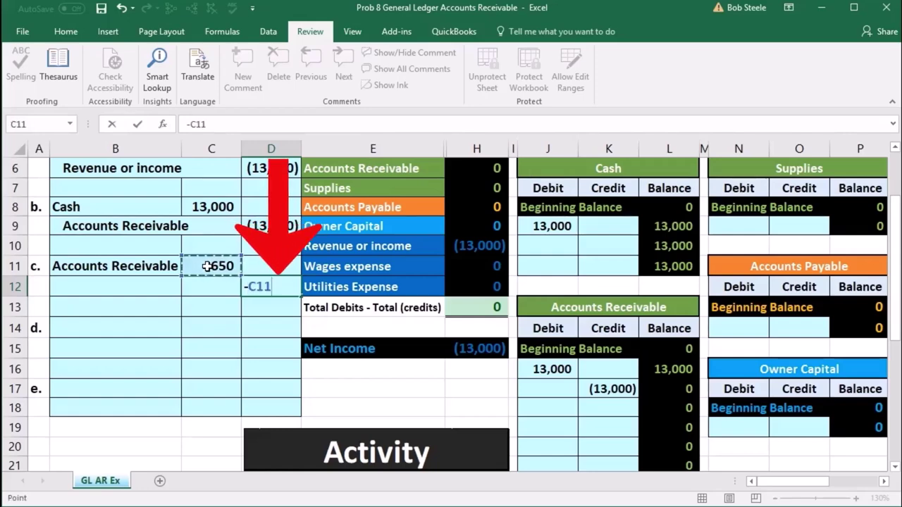
key(Return)
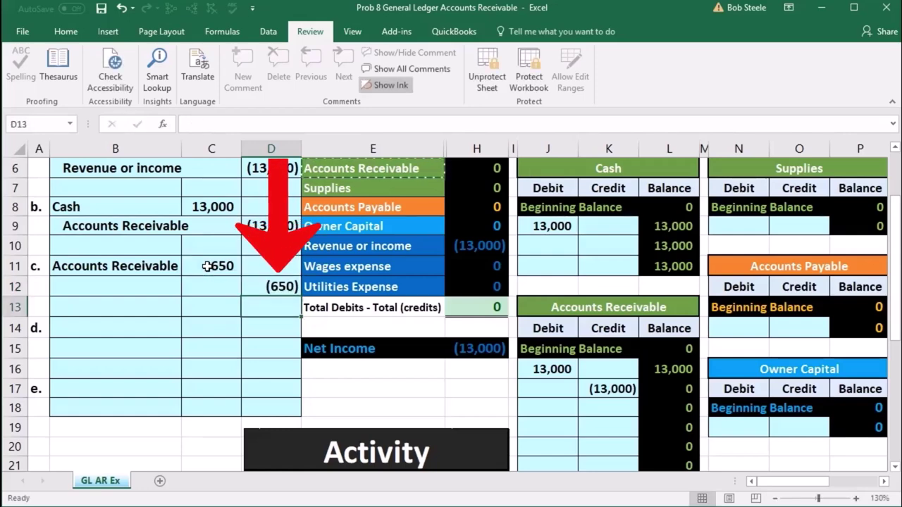
Copy the Revenue or income name from the trial balance into B12 as values and indent it as the credit line of transaction c.
click(159, 287)
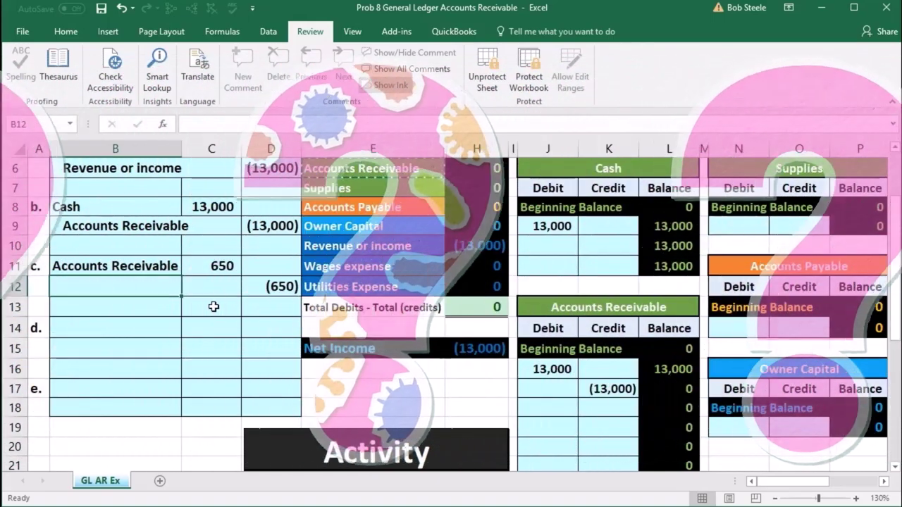
scroll(214, 307, up, 1)
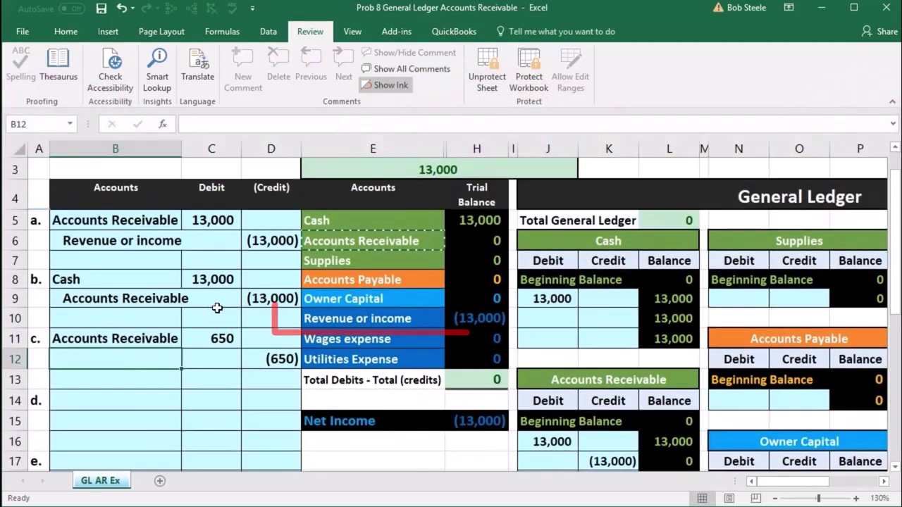
click(401, 317)
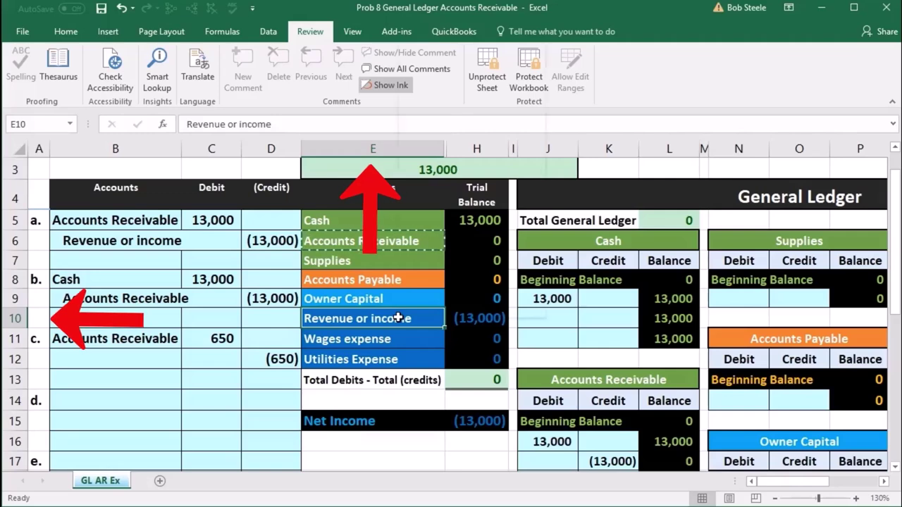
right_click(398, 318)
click(425, 46)
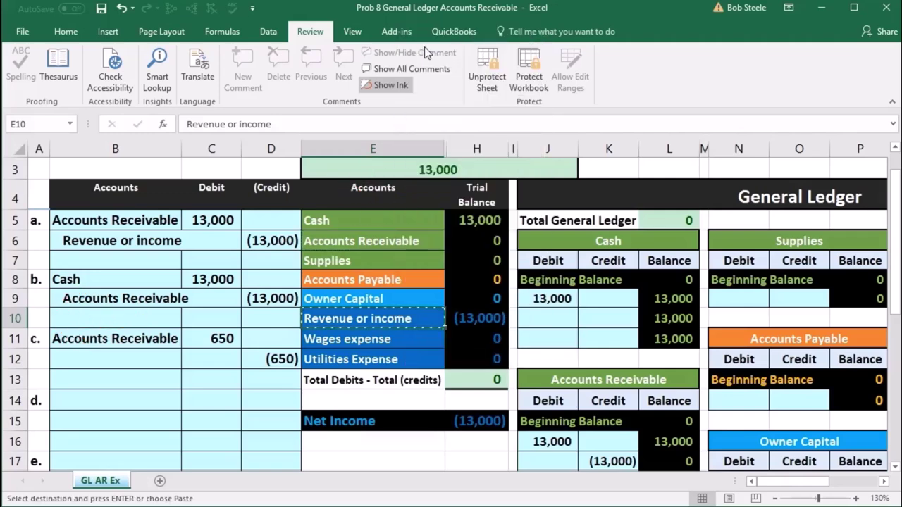
click(143, 360)
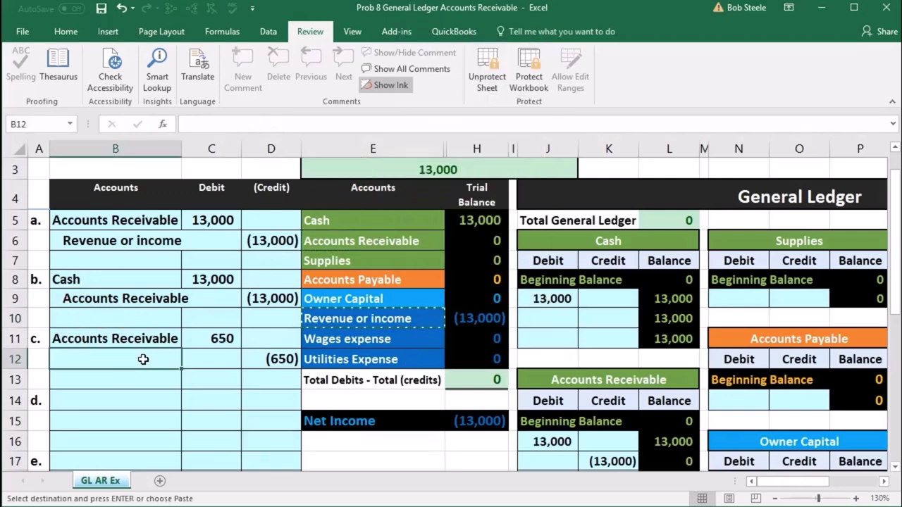
right_click(144, 360)
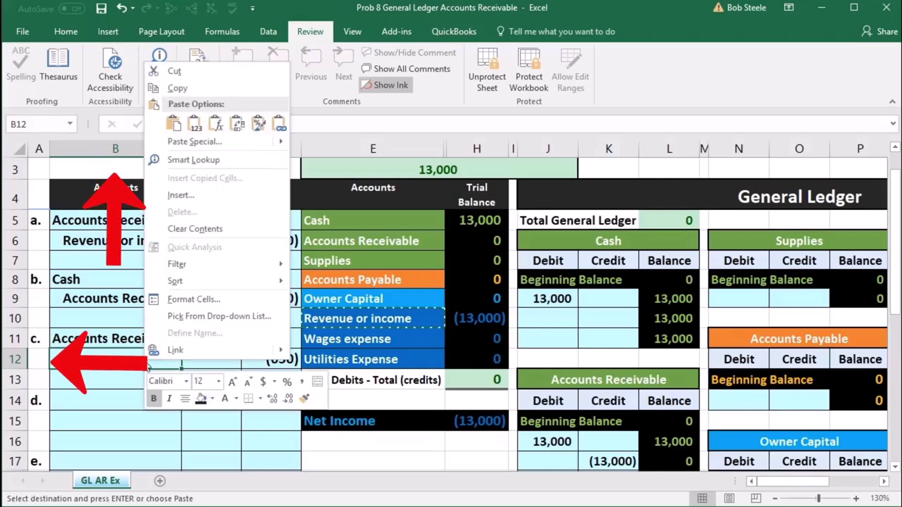
click(195, 124)
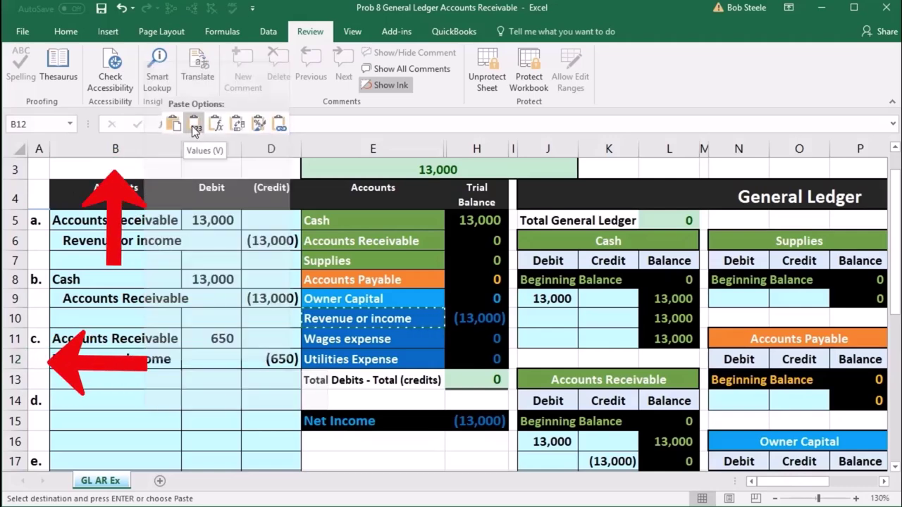
double_click(55, 359)
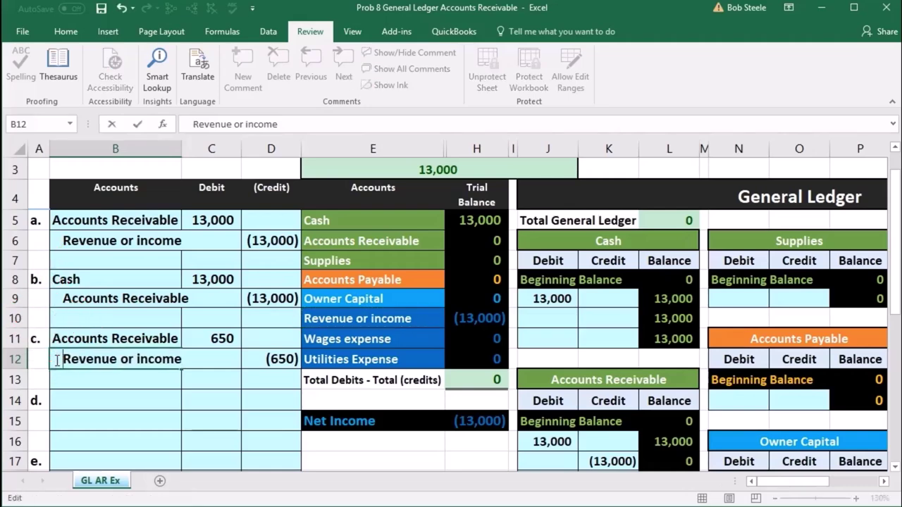
key(Return)
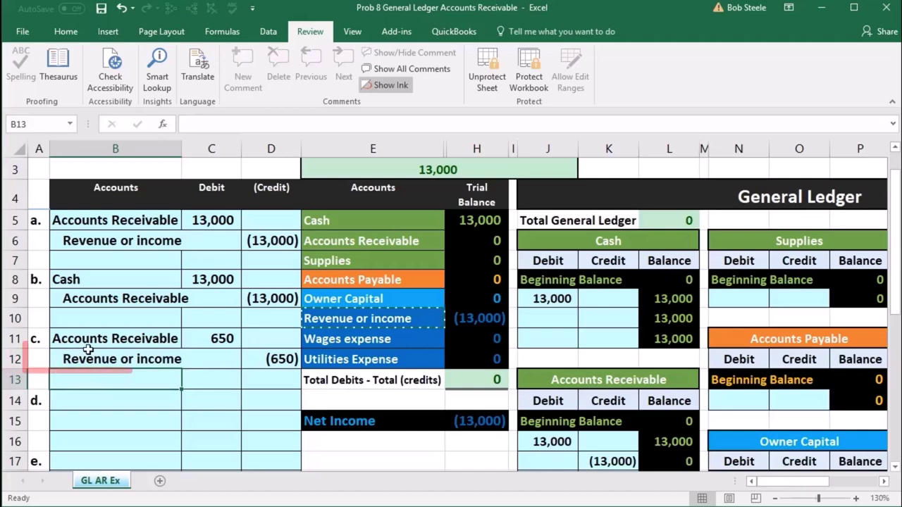
Review the debit and credit lines of transaction c's journal entry and locate the Accounts Receivable account in the trial balance and general ledger.
drag(91, 358, 258, 361)
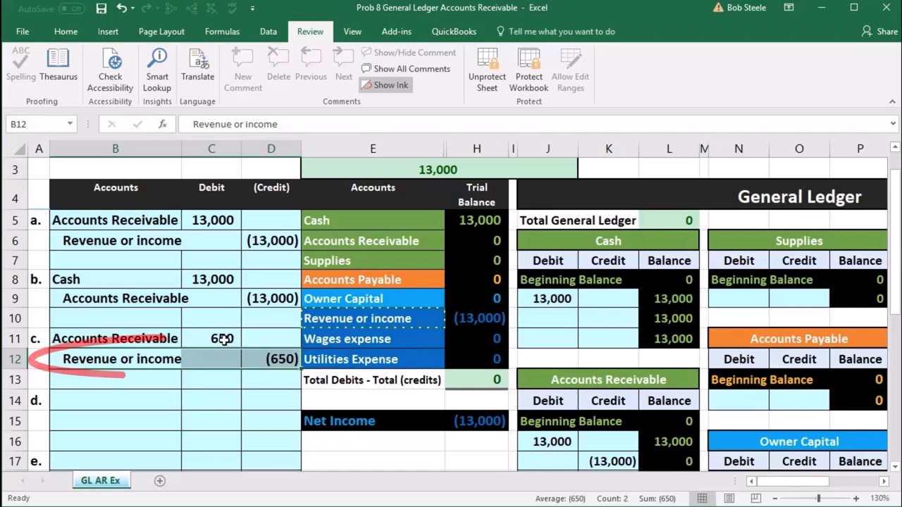
drag(141, 359, 264, 359)
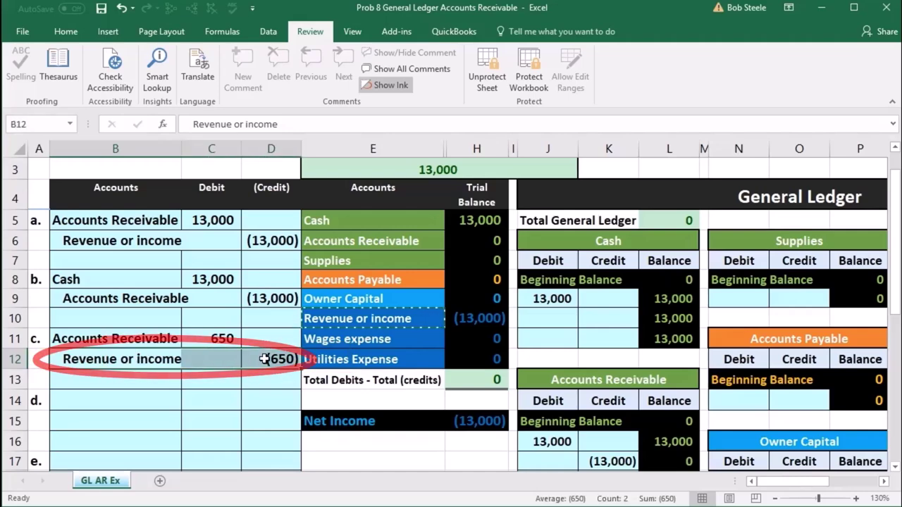
click(214, 337)
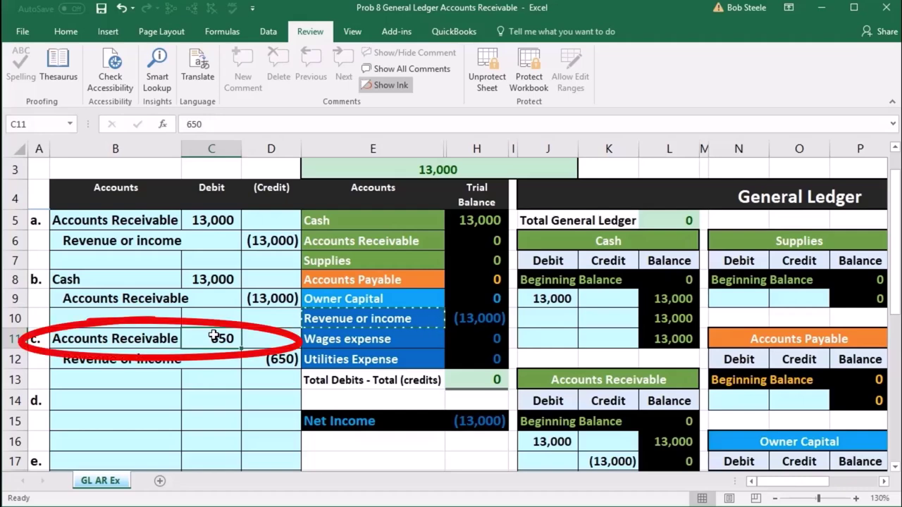
drag(156, 361, 254, 363)
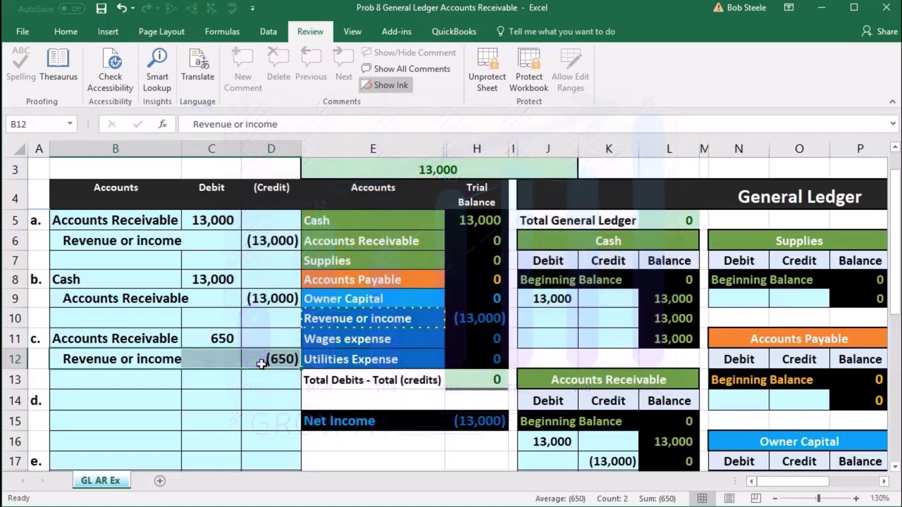
click(151, 338)
drag(152, 338, 195, 339)
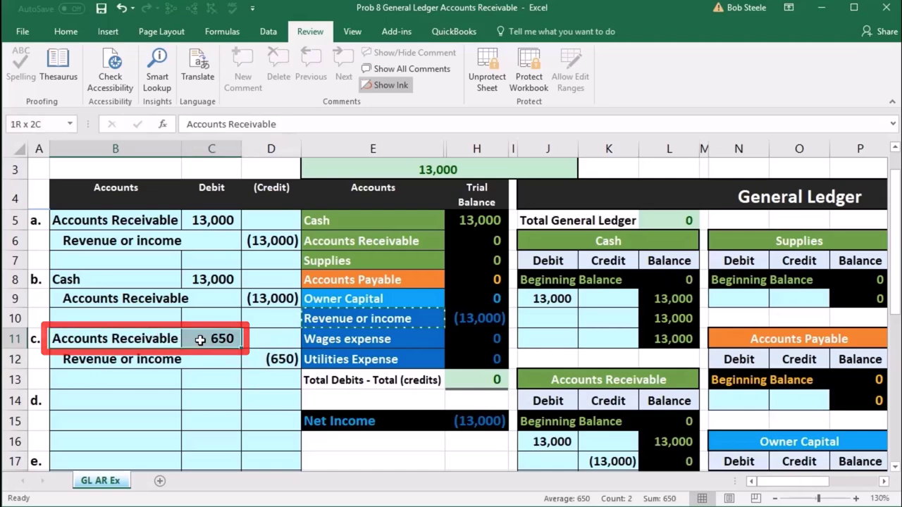
drag(342, 241, 456, 240)
scroll(542, 307, down, 1)
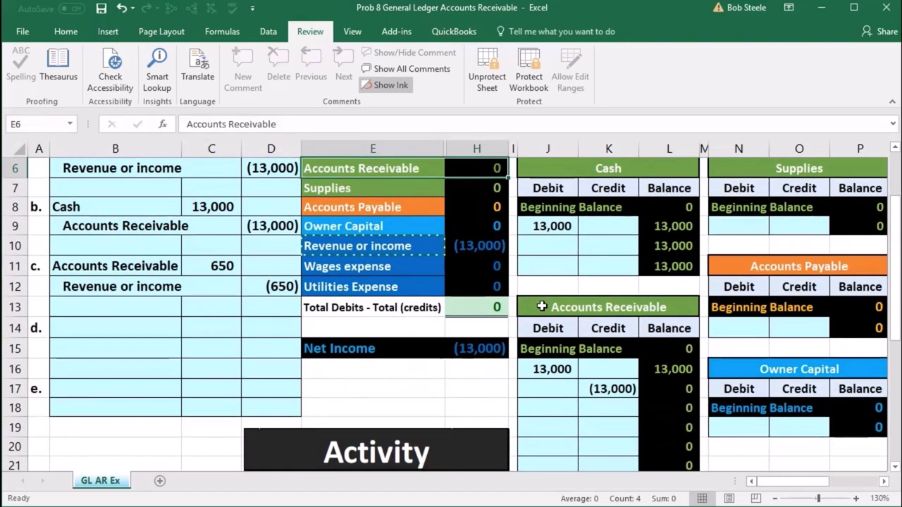
drag(542, 307, 647, 307)
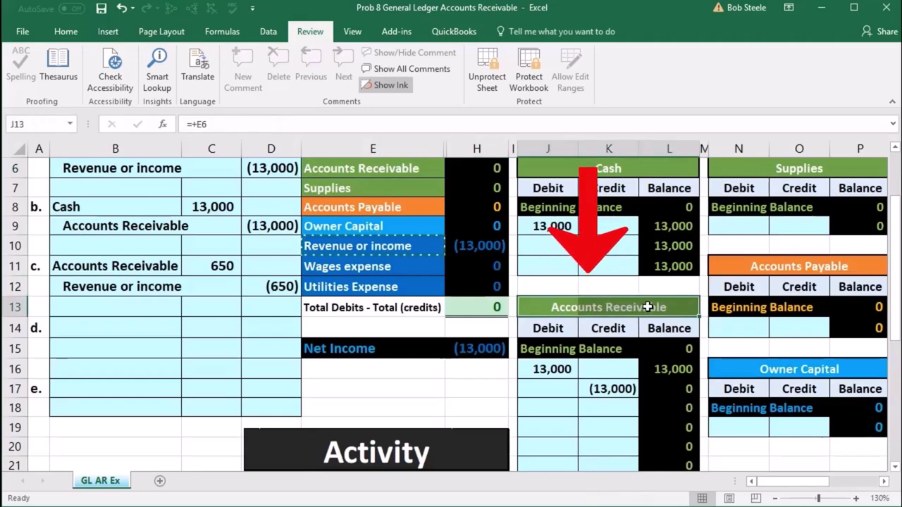
click(226, 265)
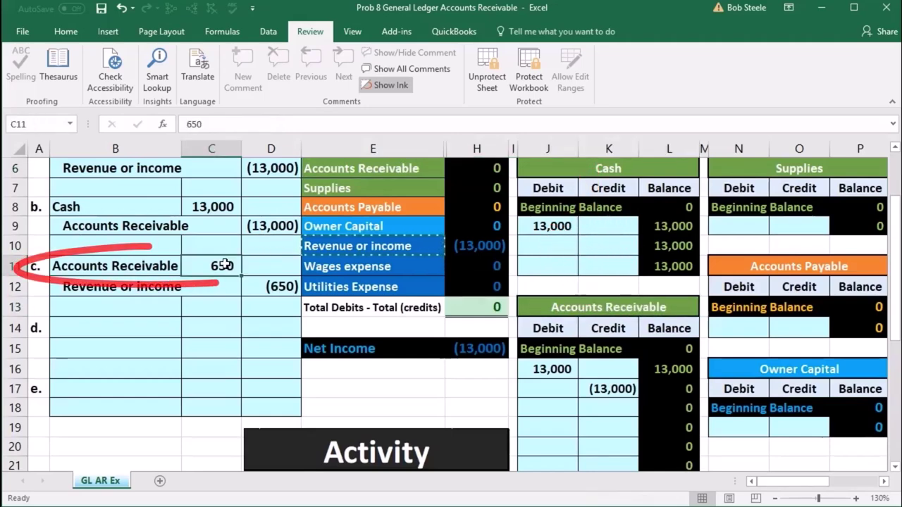
click(545, 307)
click(548, 331)
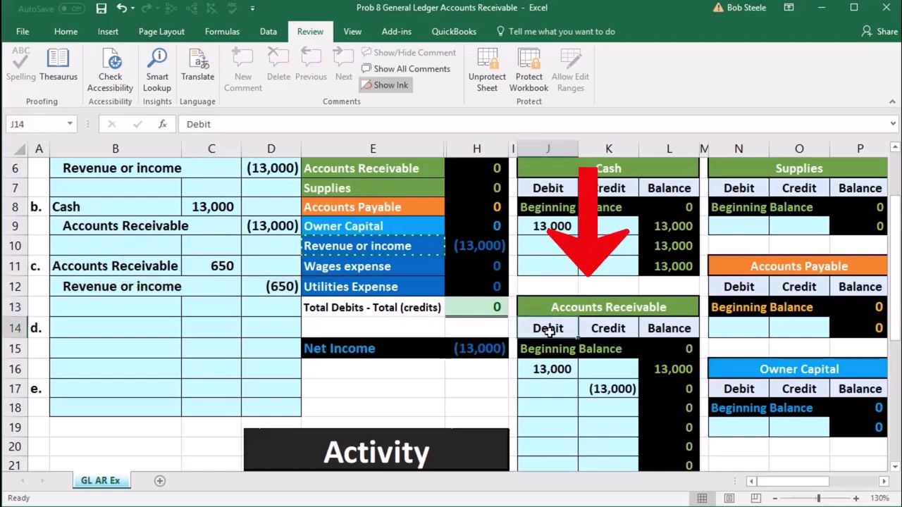
Post transaction c's debit to the Accounts Receivable ledger account by entering the formula =C11 in J18.
click(550, 407)
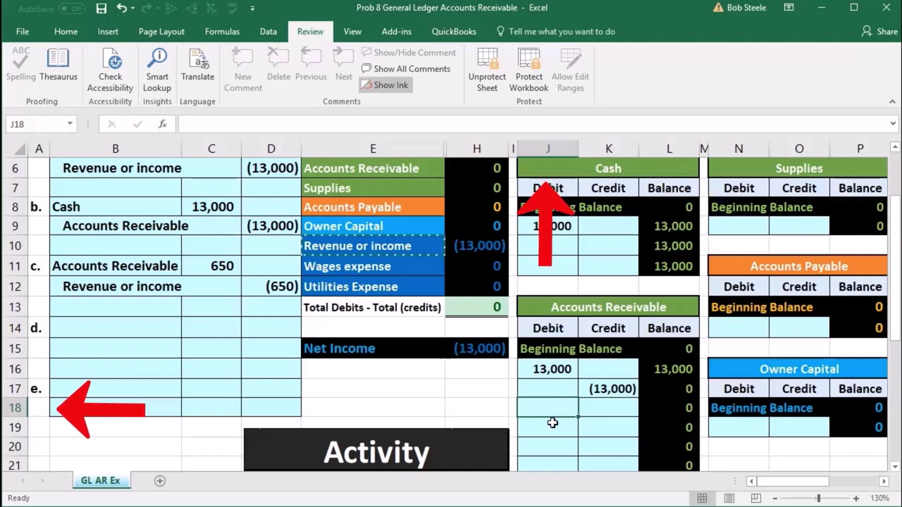
text(=)
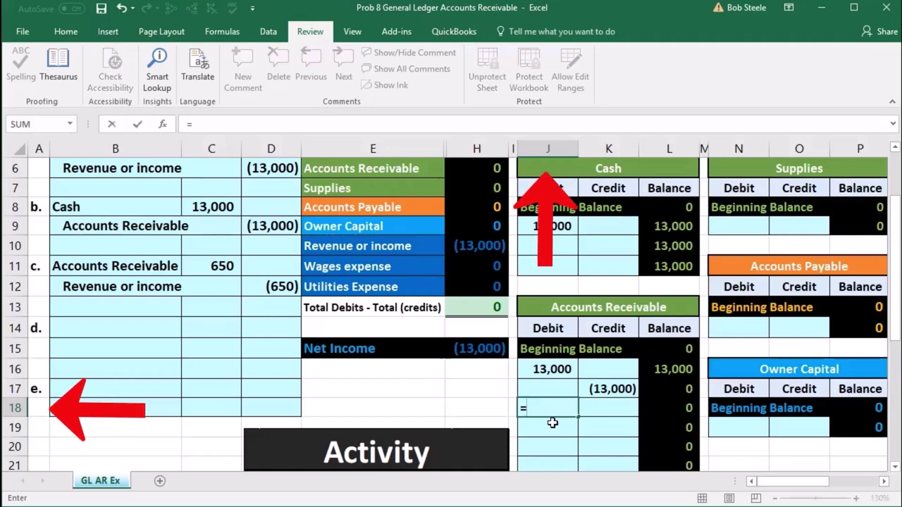
click(223, 266)
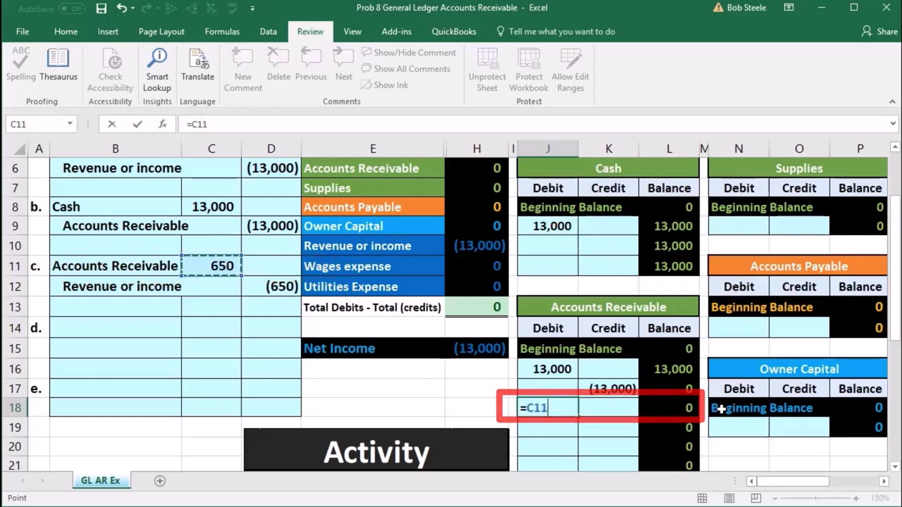
scroll(719, 408, up, 1)
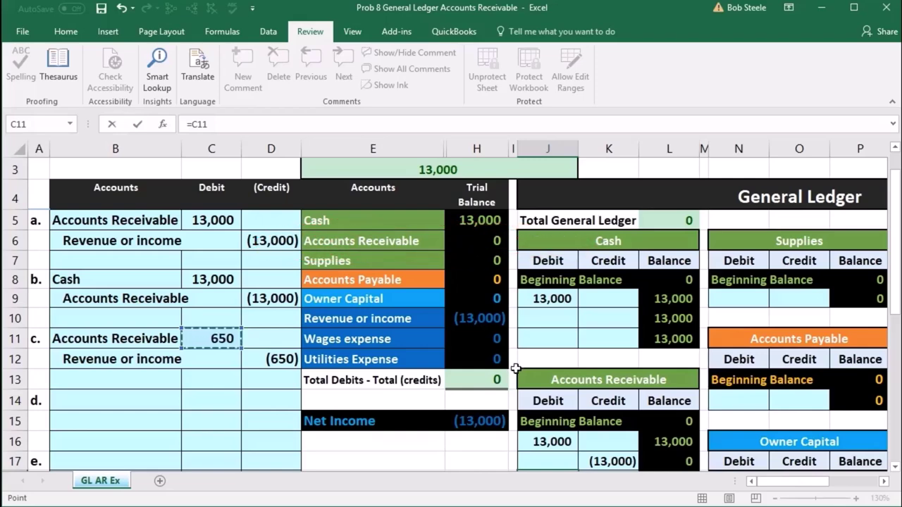
key(Return)
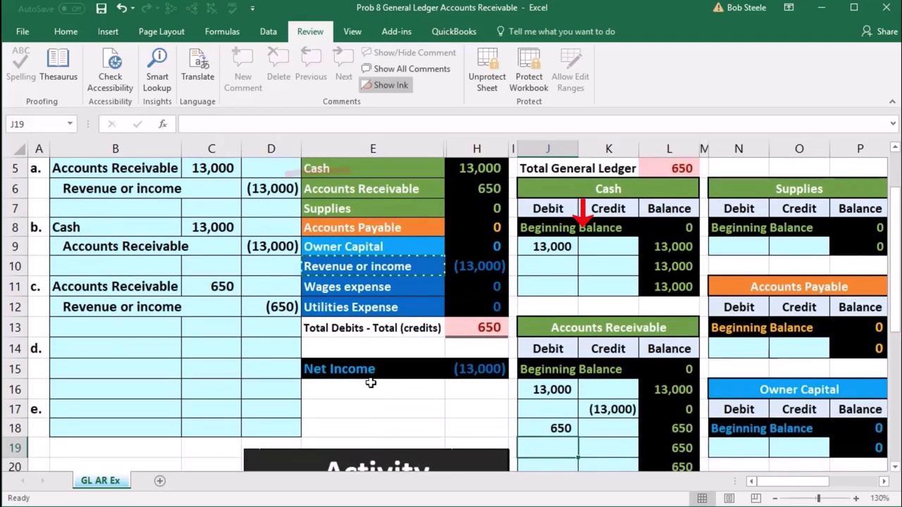
Post transaction c's credit to the Revenue or income ledger account by entering the formula =D12 in S10.
drag(122, 306, 262, 306)
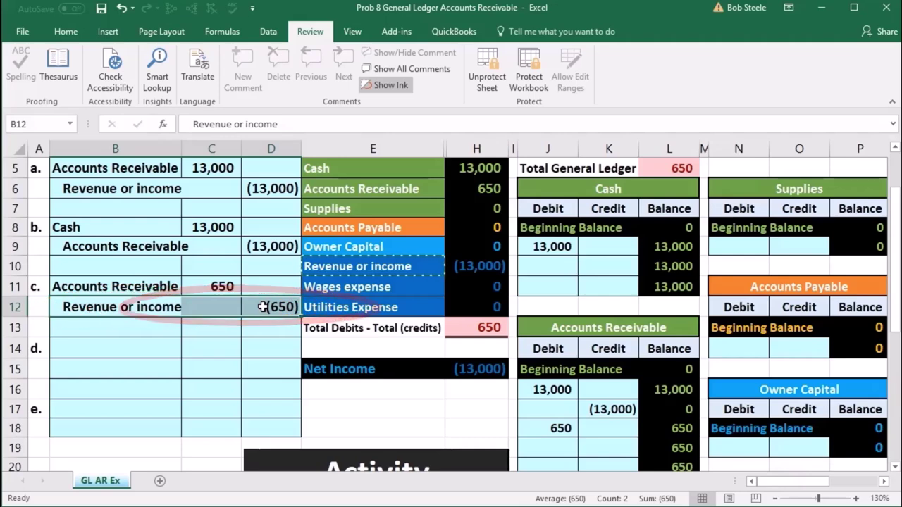
scroll(263, 307, up, 1)
drag(384, 240, 478, 326)
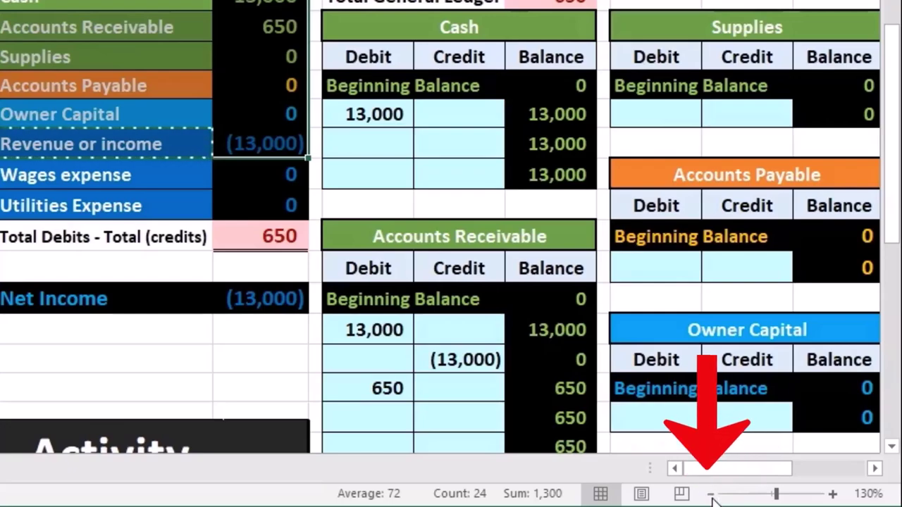
click(712, 495)
click(711, 495)
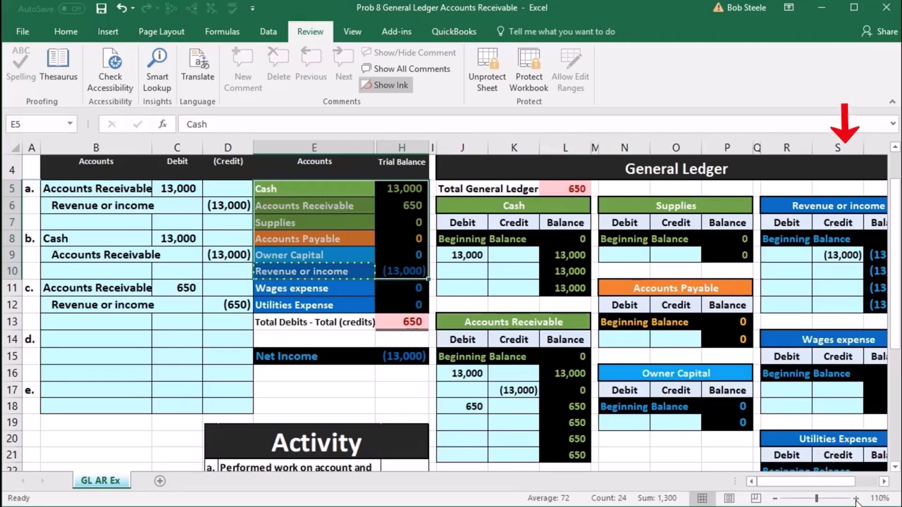
click(835, 270)
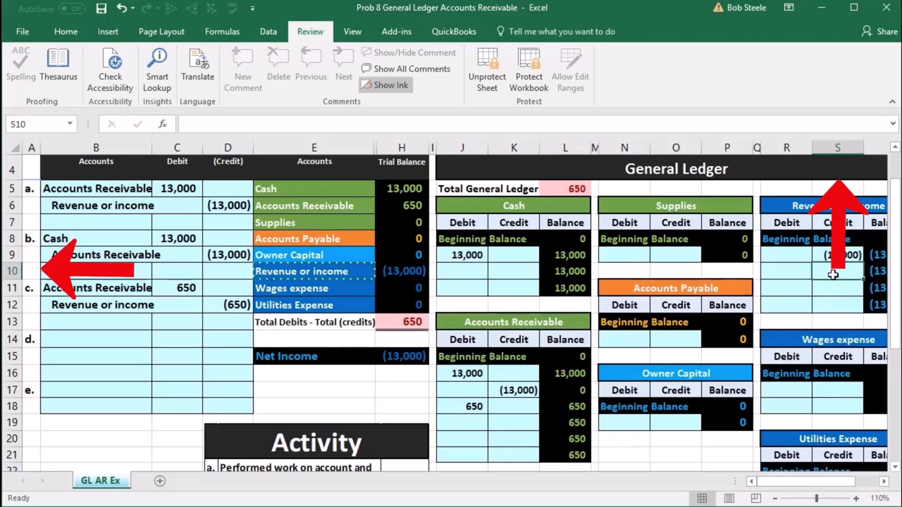
text(=)
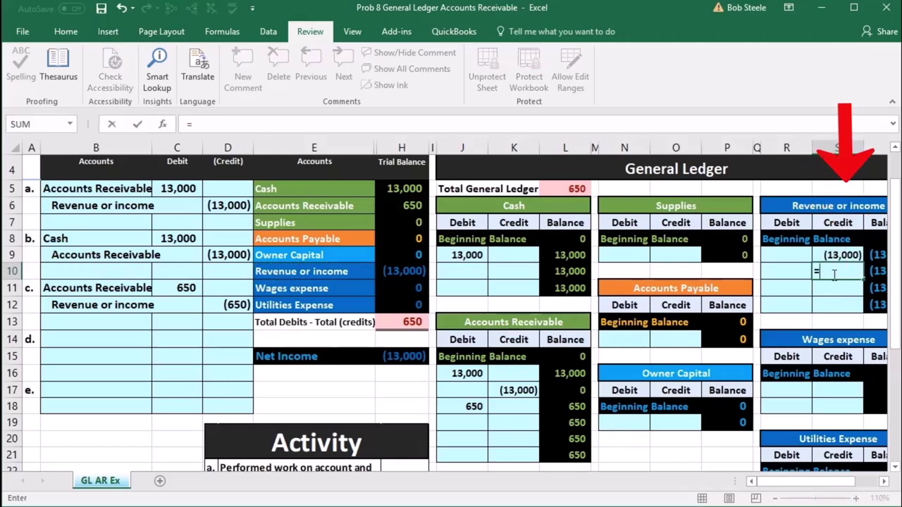
click(229, 303)
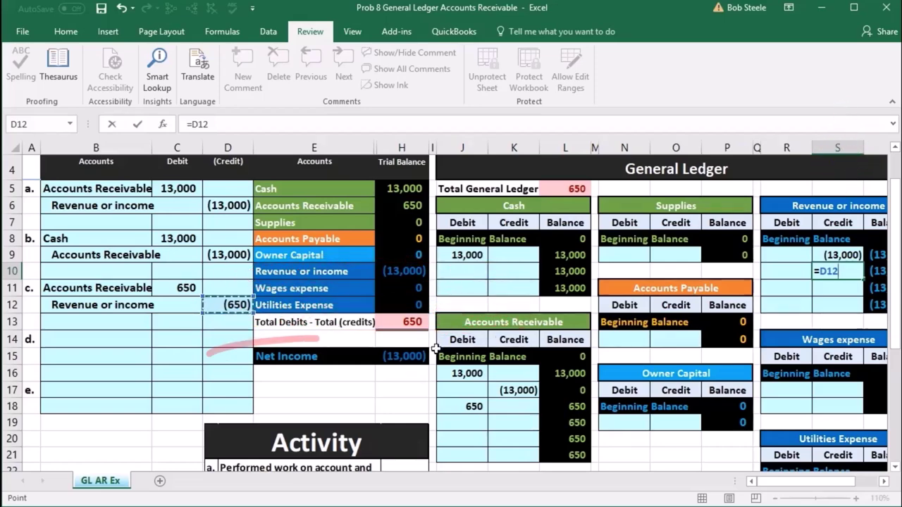
key(Return)
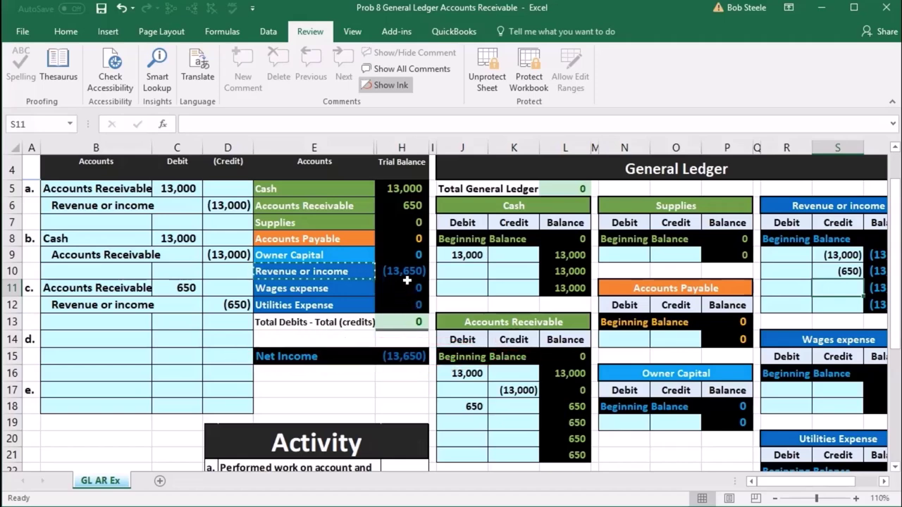
Check the income and expense balances and net income in the trial balance, and read transaction d in the Activity list.
drag(406, 272, 406, 297)
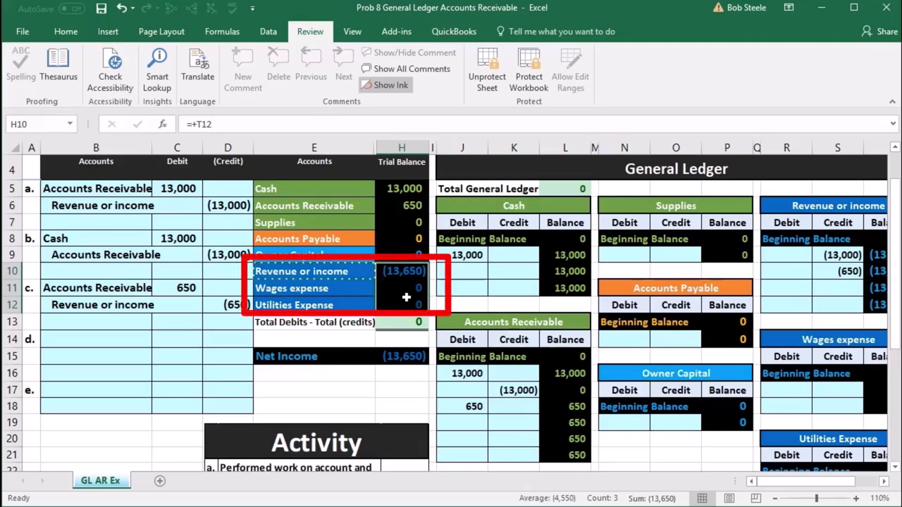
click(410, 356)
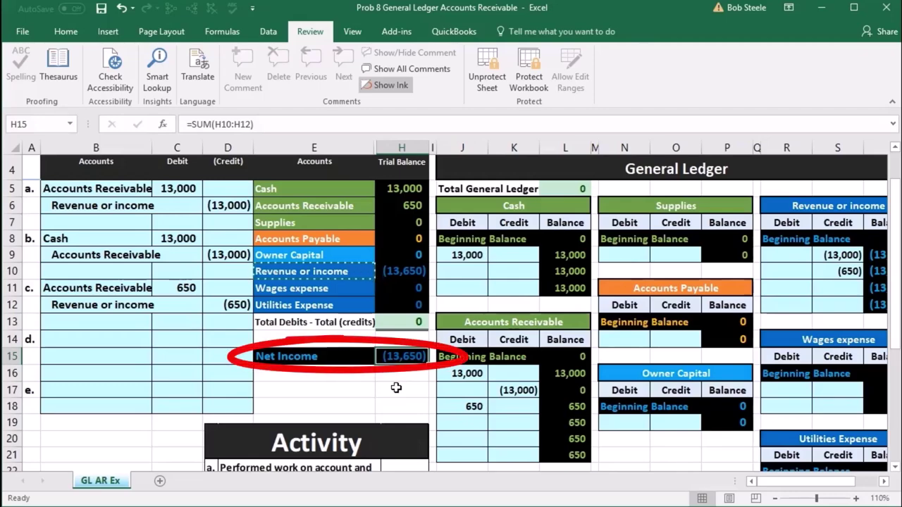
scroll(396, 388, down, 1)
scroll(397, 393, down, 2)
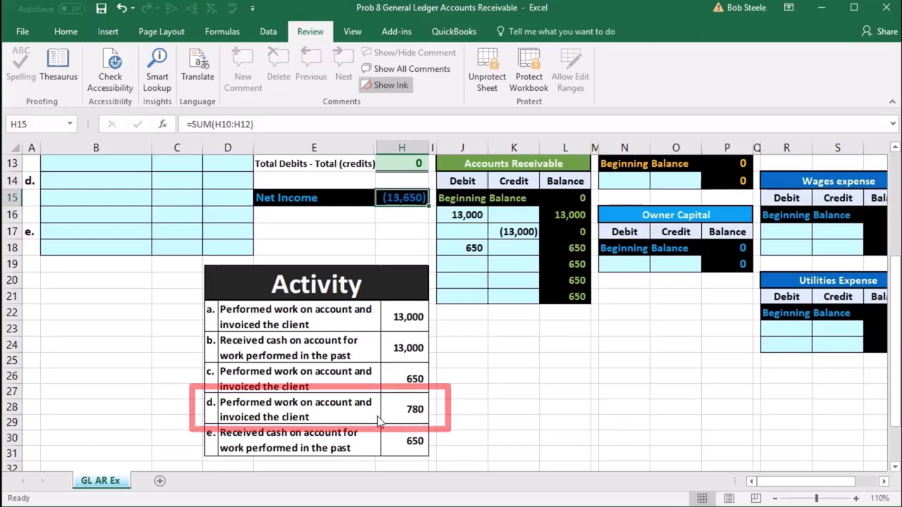
scroll(378, 421, up, 3)
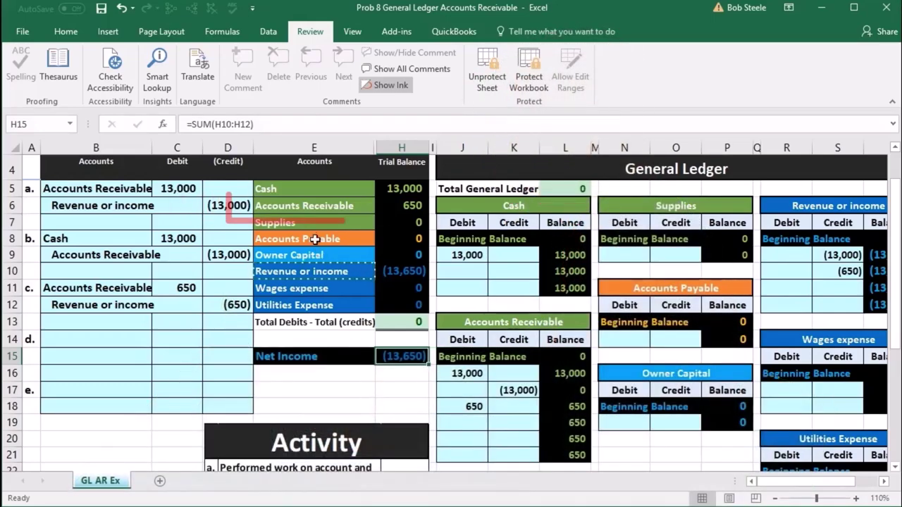
Copy the Accounts Receivable name from the trial balance into B14 as values for the debit line of transaction d.
click(308, 205)
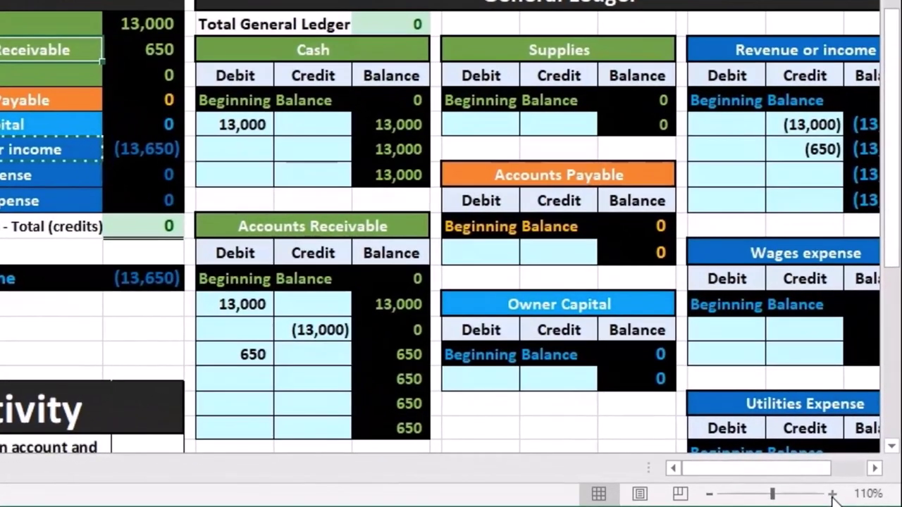
click(831, 496)
click(831, 495)
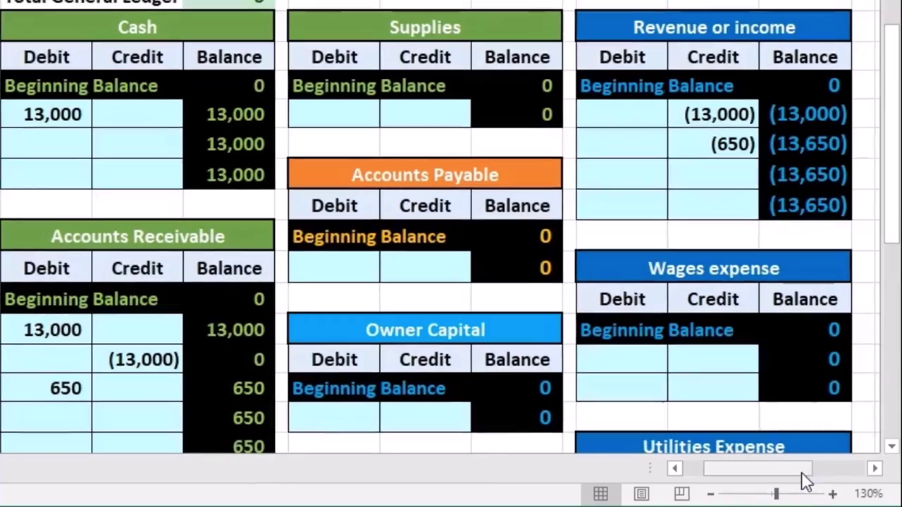
drag(810, 472, 768, 473)
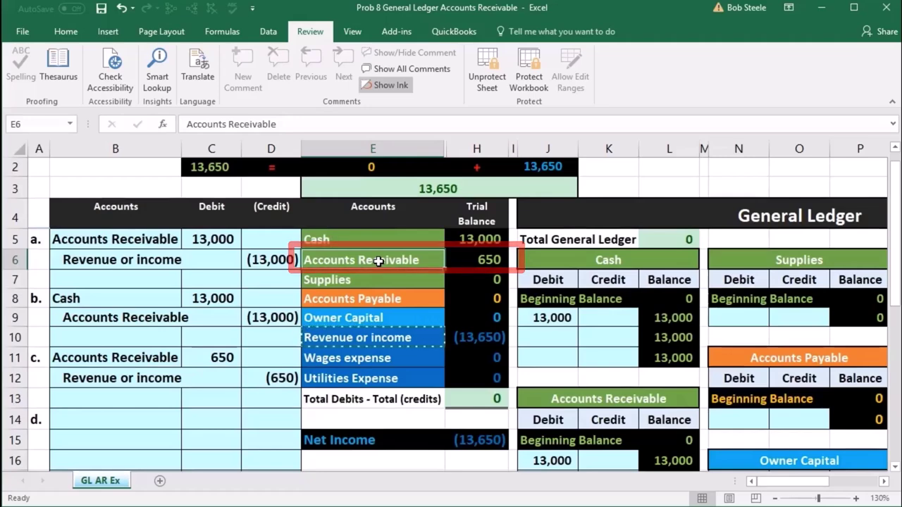
click(467, 262)
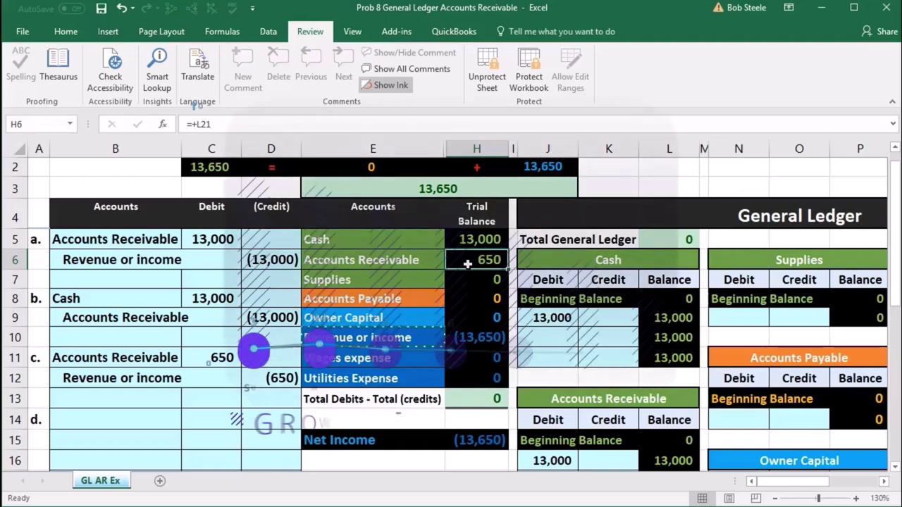
click(404, 257)
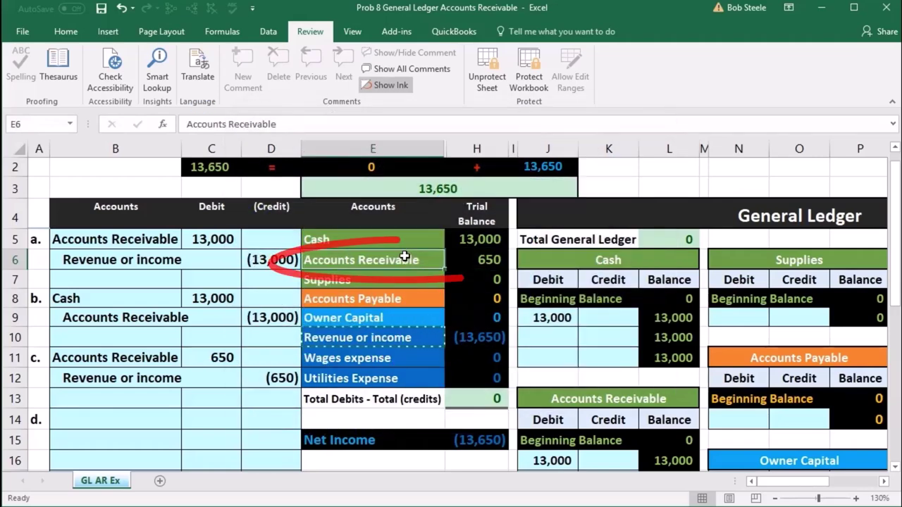
right_click(404, 256)
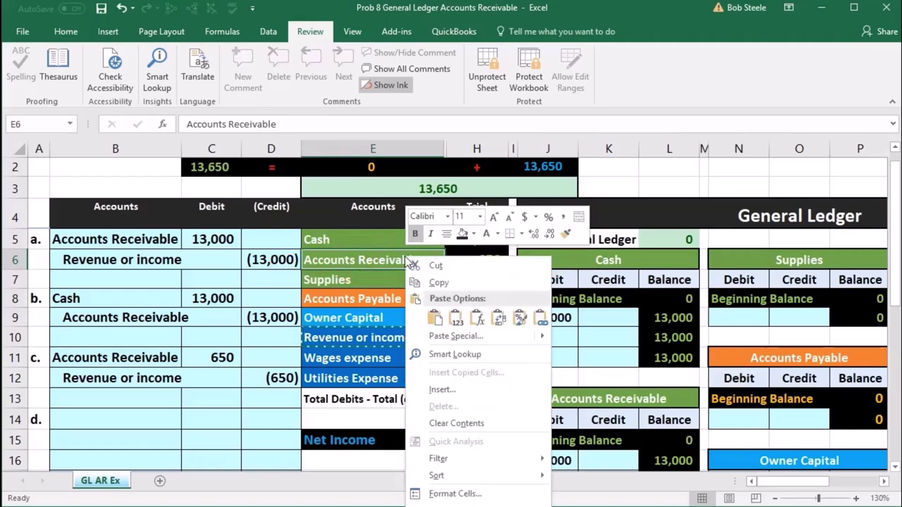
click(415, 280)
scroll(231, 357, down, 1)
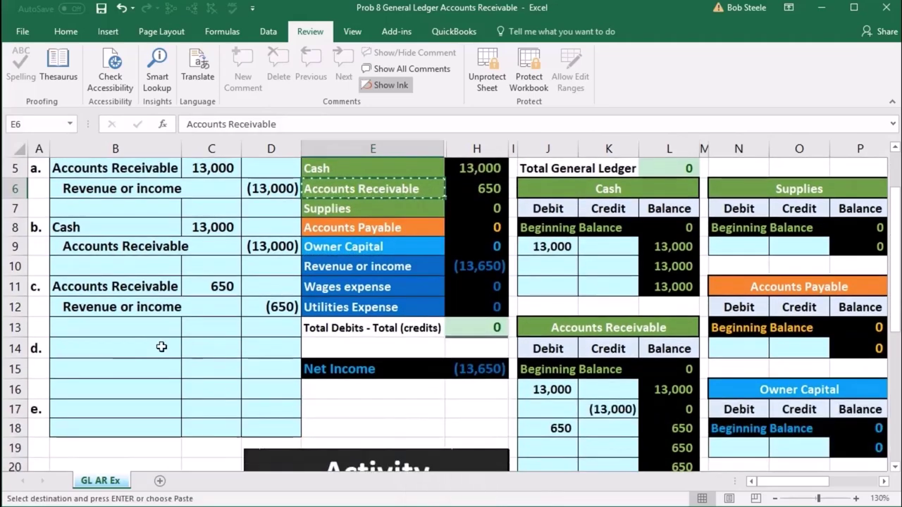
click(115, 342)
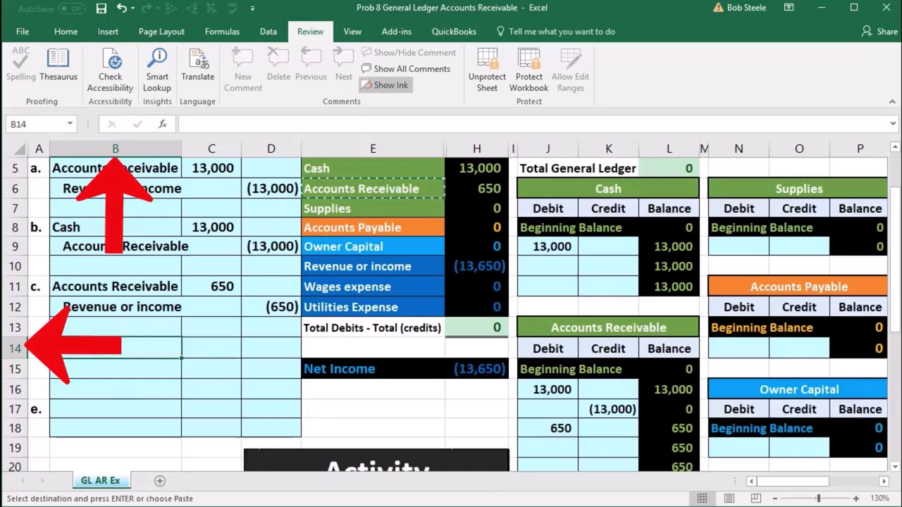
right_click(121, 351)
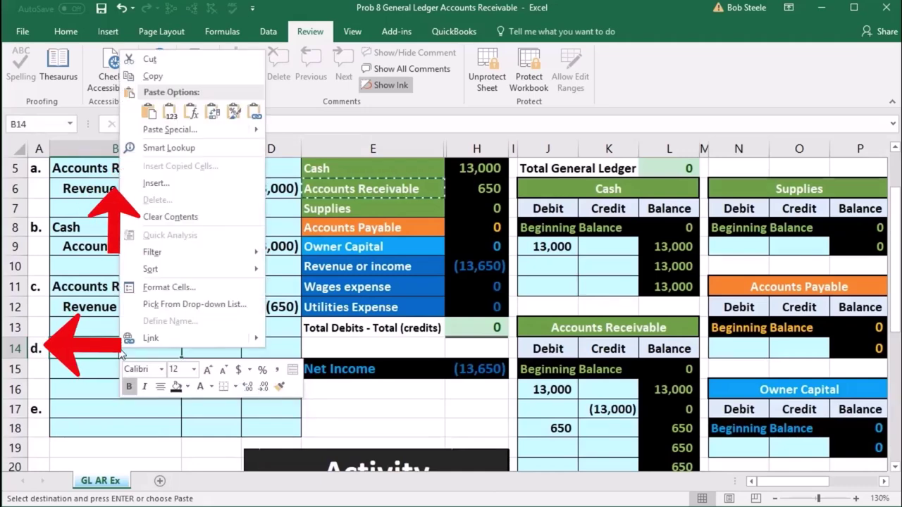
click(171, 116)
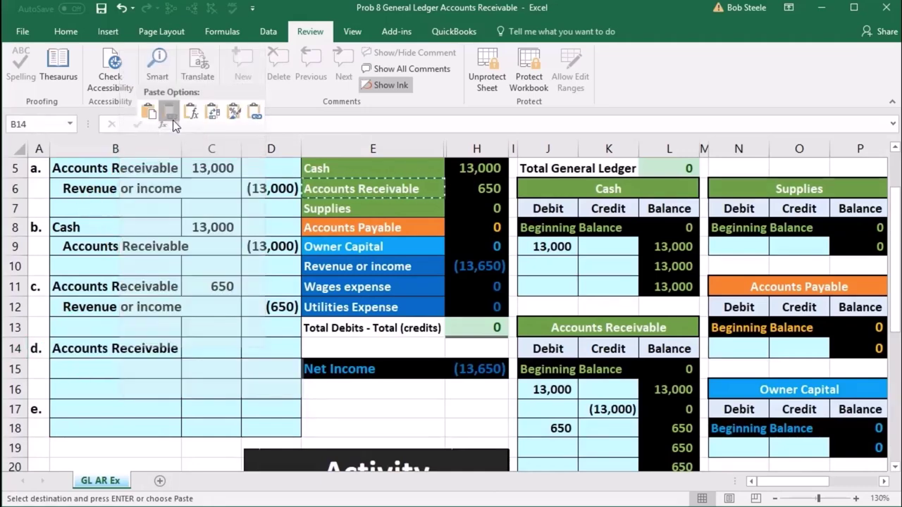
Enter 780 in C14 as the debit to Accounts Receivable for transaction d.
click(213, 344)
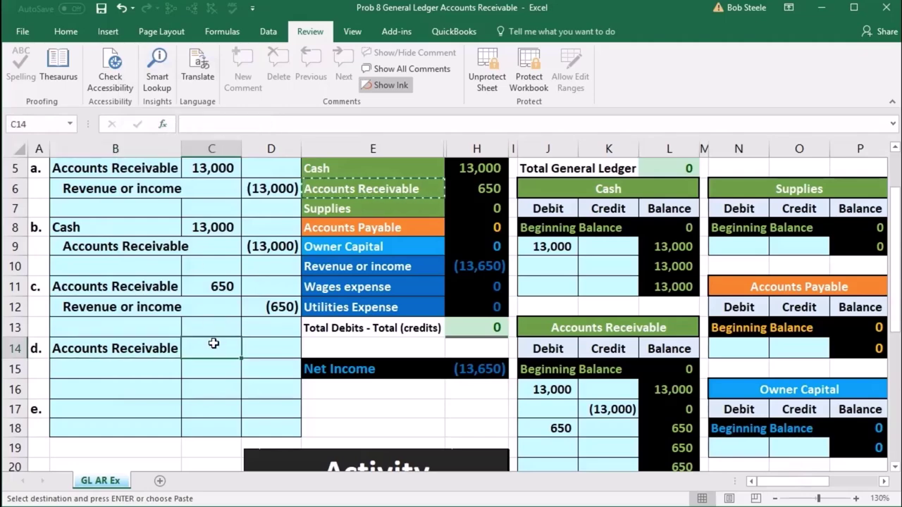
scroll(213, 343, down, 3)
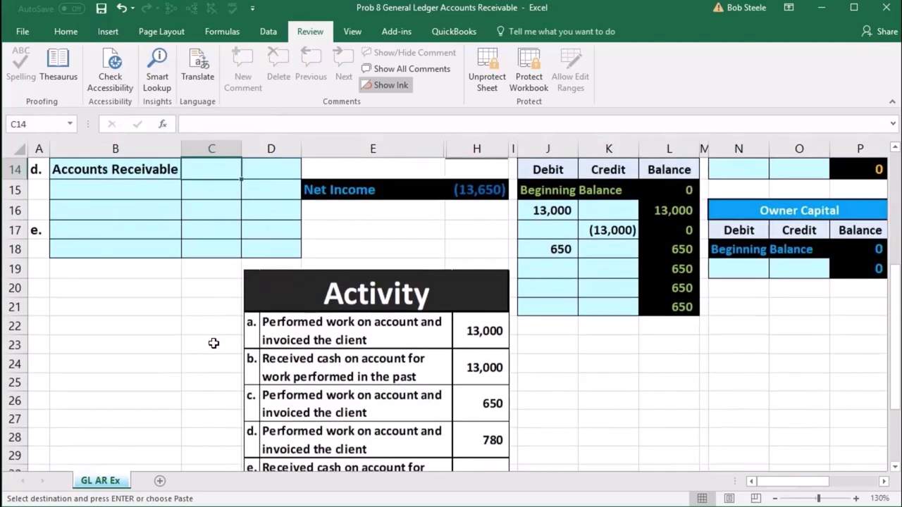
scroll(213, 343, up, 2)
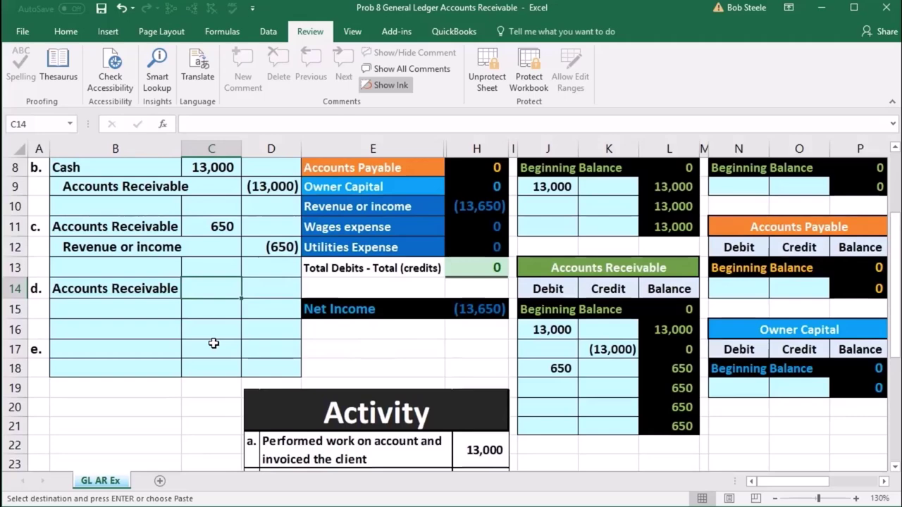
text(780)
key(Return)
Enter transaction d's credit amount in D15 with the formula -C14.
key(Right)
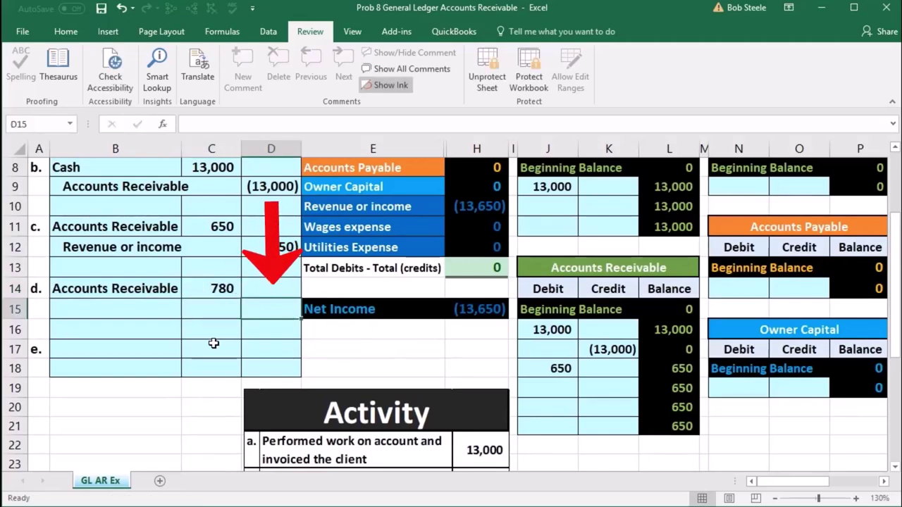
text(-)
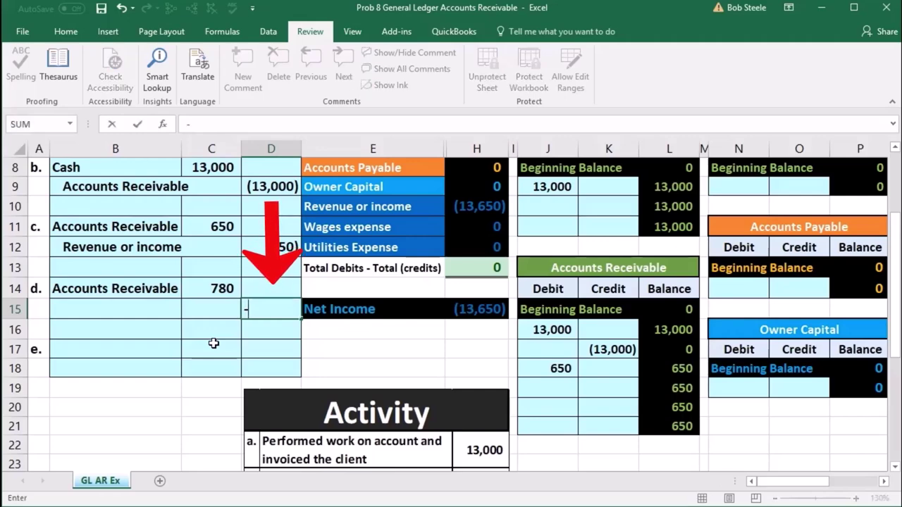
click(209, 291)
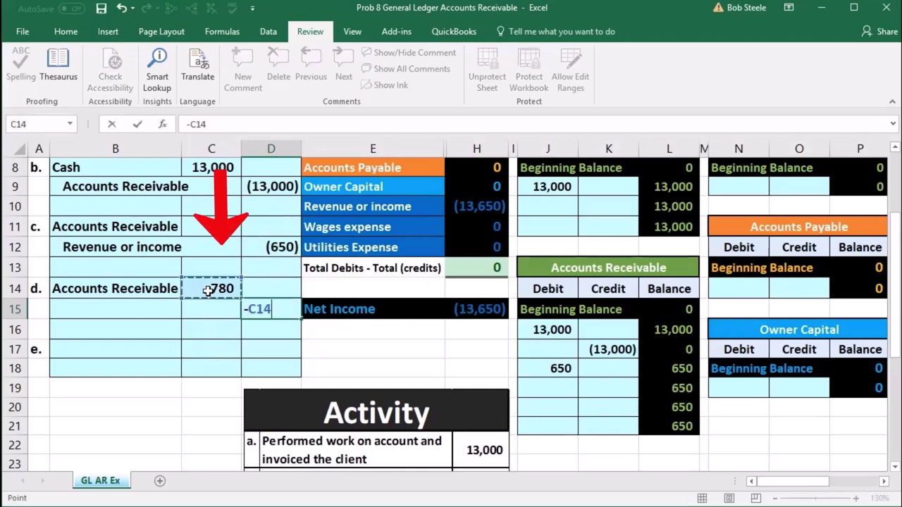
key(Return)
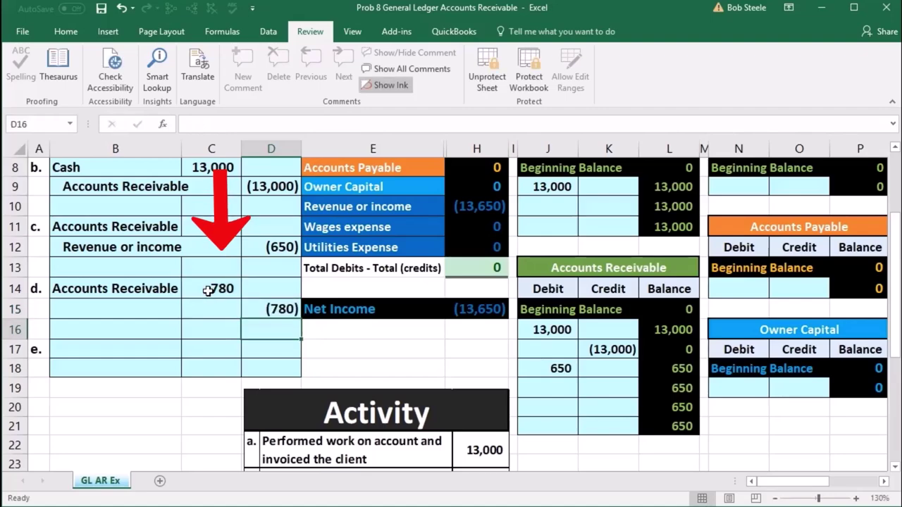
Copy the Revenue or income name from the trial balance into B15 as values and indent it as transaction d's credit line.
click(157, 312)
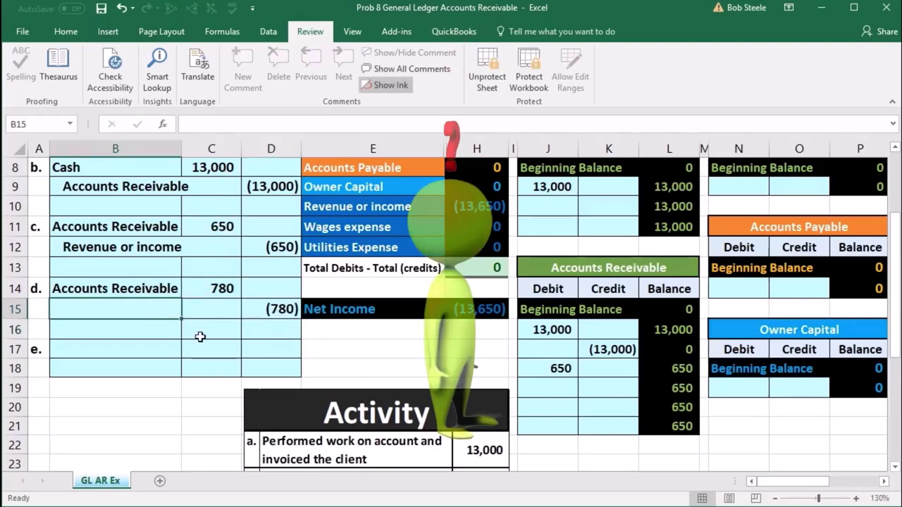
scroll(213, 352, up, 2)
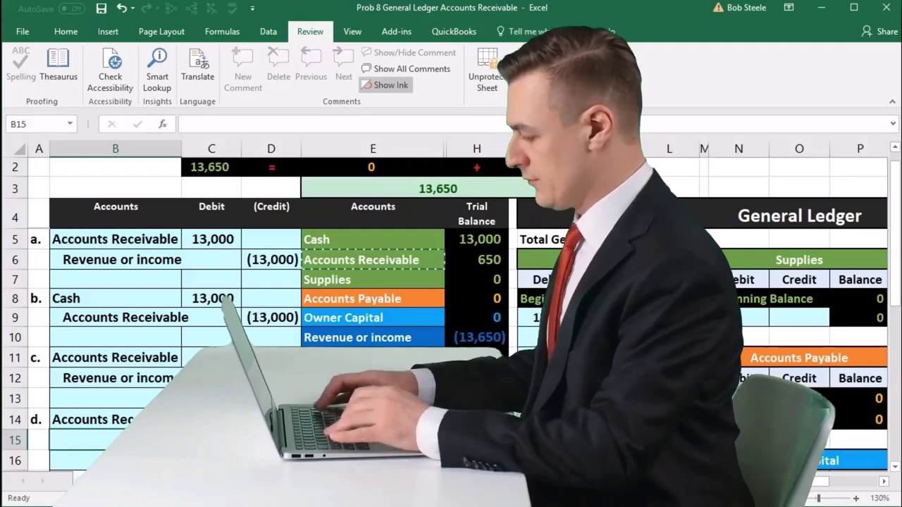
click(340, 338)
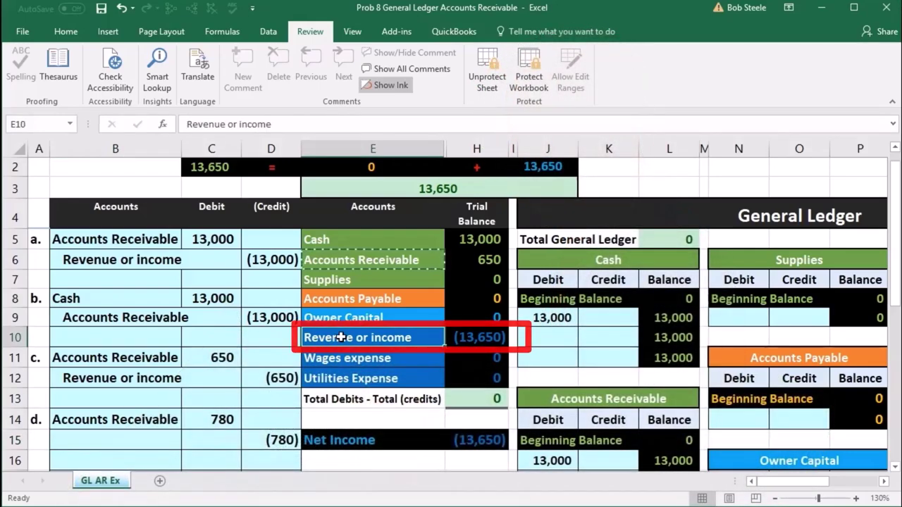
click(468, 337)
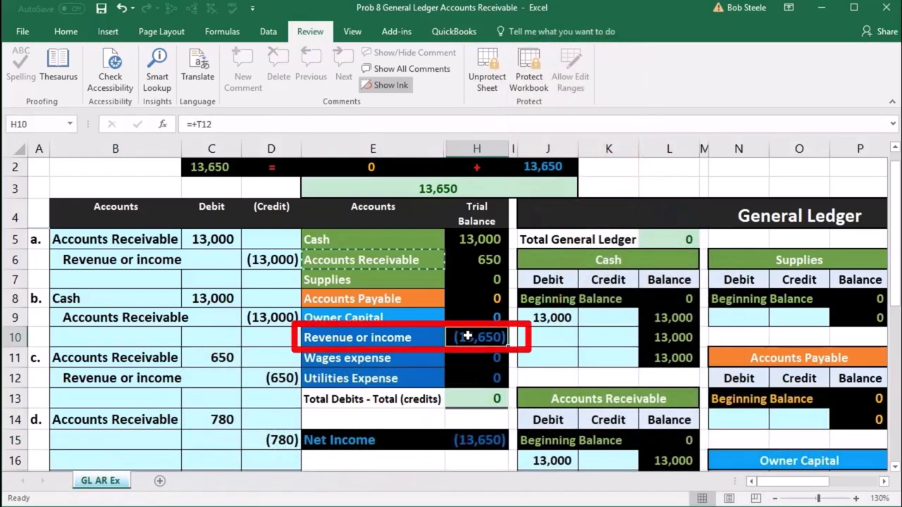
click(385, 342)
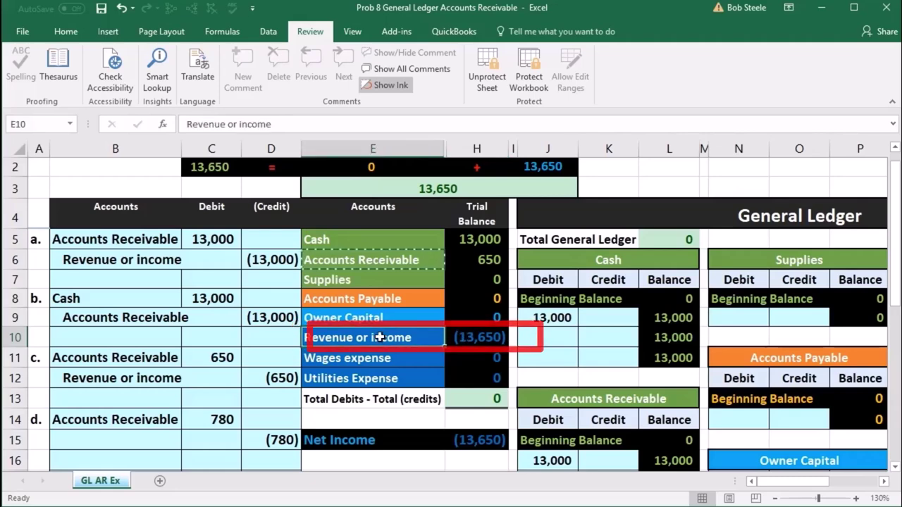
right_click(385, 340)
click(414, 66)
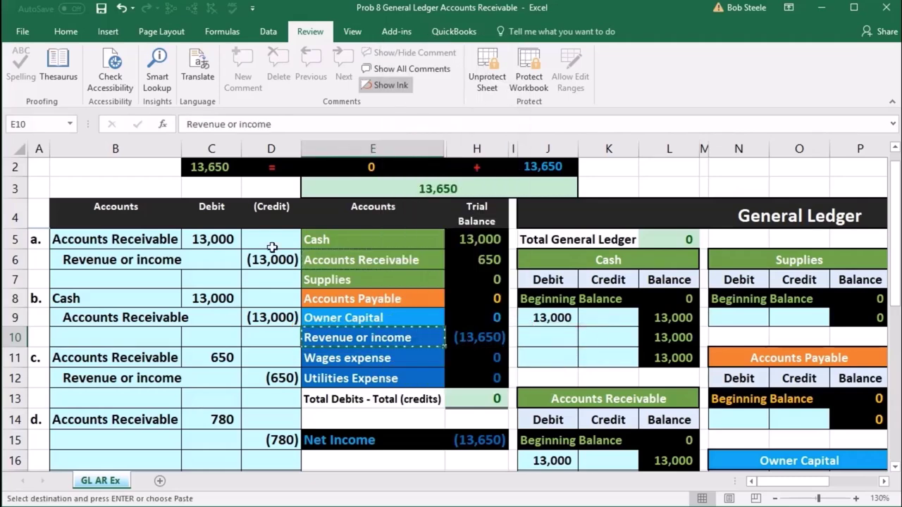
scroll(165, 348, down, 1)
click(146, 366)
right_click(146, 365)
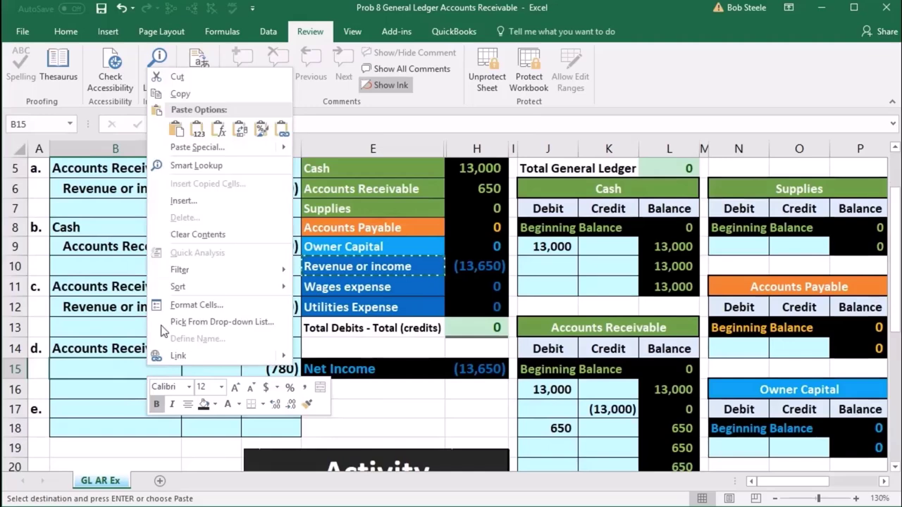
click(198, 129)
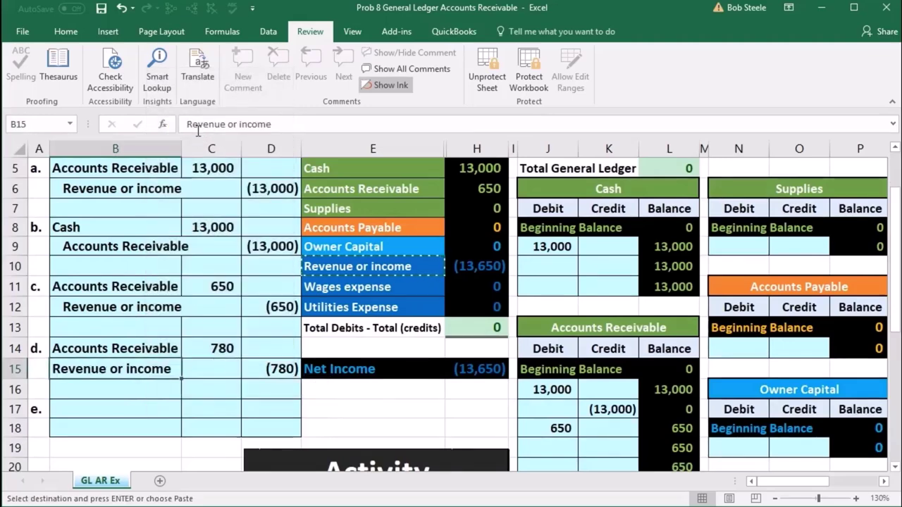
double_click(55, 370)
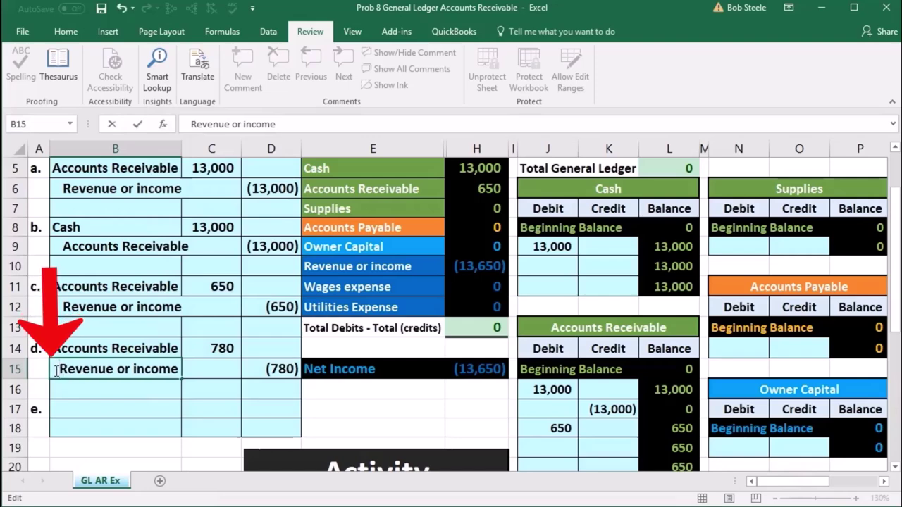
key(Return)
Review the debit and credit lines of transaction d and the Accounts Receivable line in the trial balance.
click(55, 370)
drag(234, 363, 257, 364)
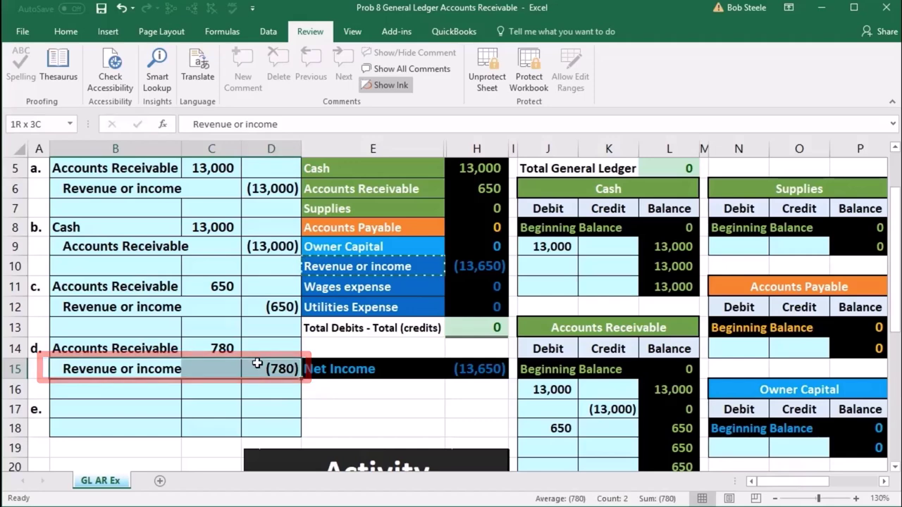
click(221, 348)
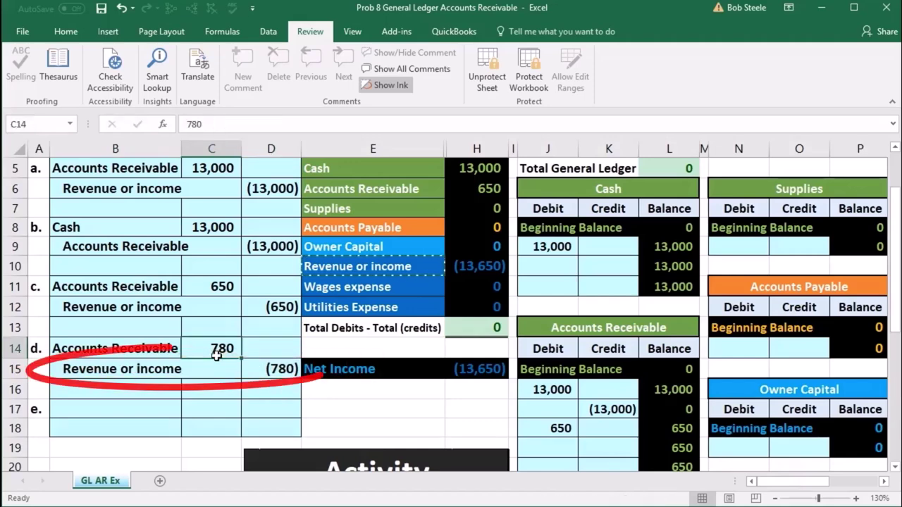
drag(146, 368, 256, 369)
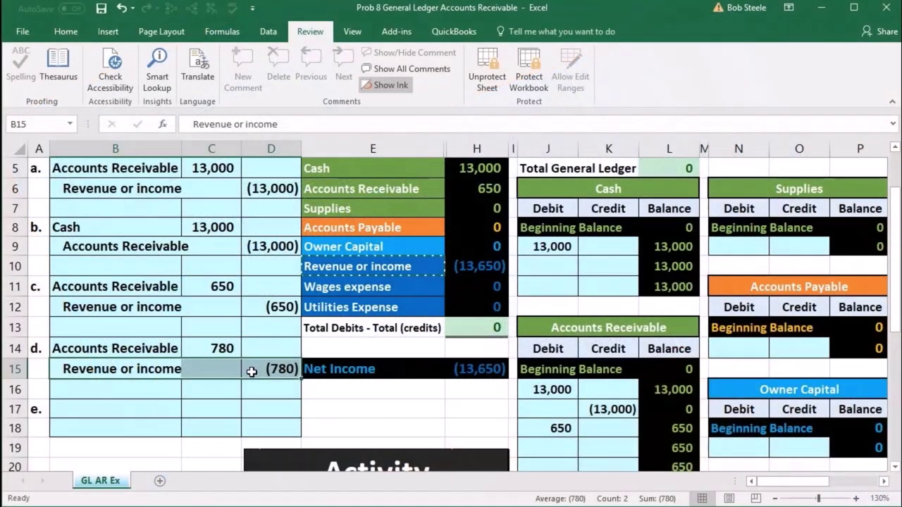
drag(112, 346, 208, 346)
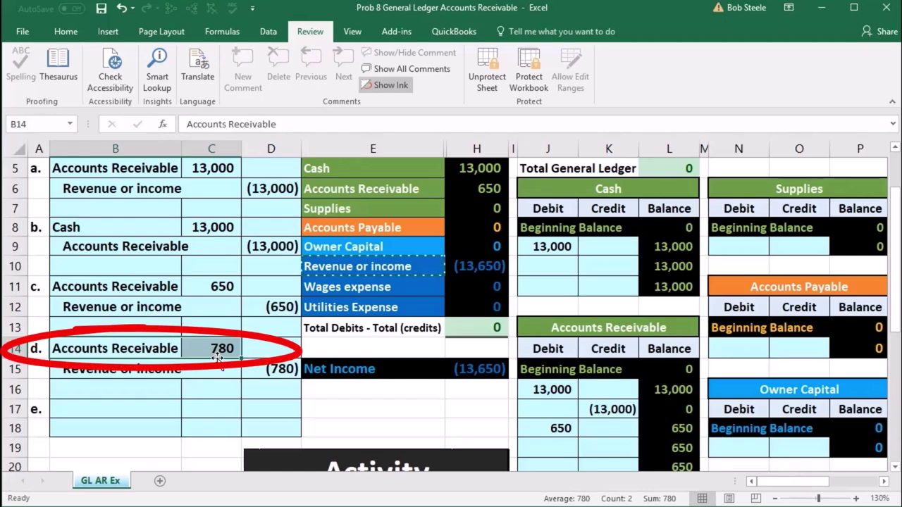
scroll(336, 305, up, 1)
drag(352, 243, 353, 251)
click(348, 260)
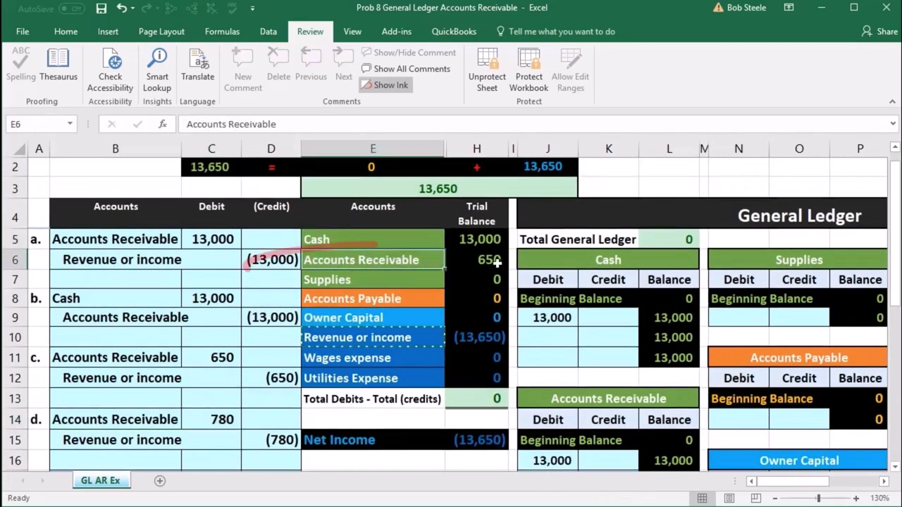
Post transaction d's debit to the Accounts Receivable ledger account by entering the formula =C14 in J19.
click(549, 263)
scroll(549, 263, down, 1)
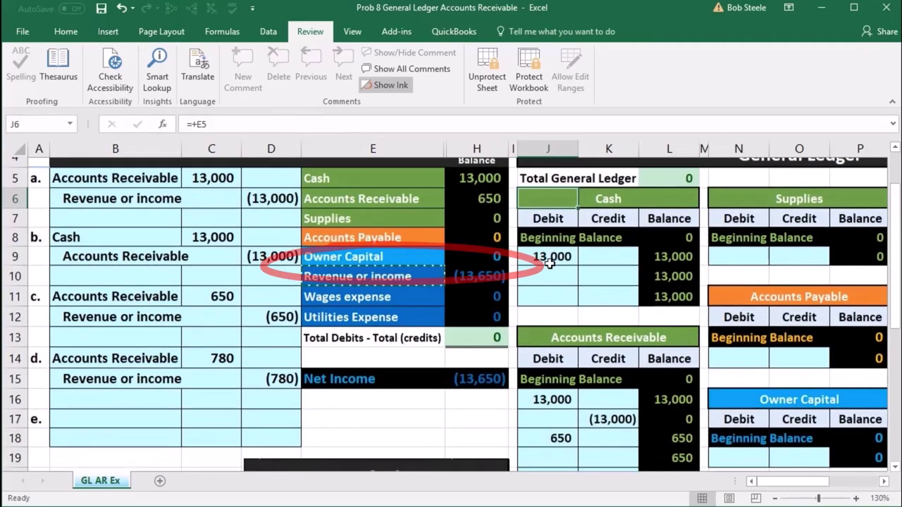
scroll(549, 274, down, 1)
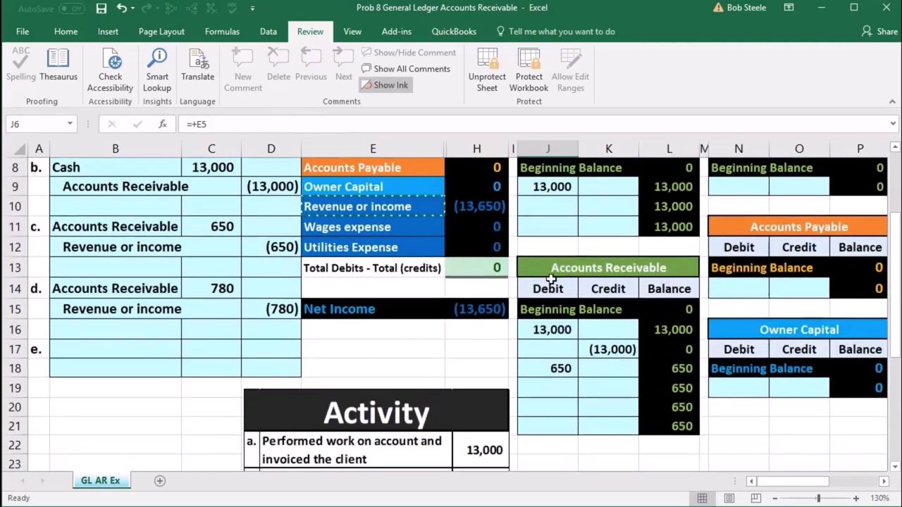
click(551, 385)
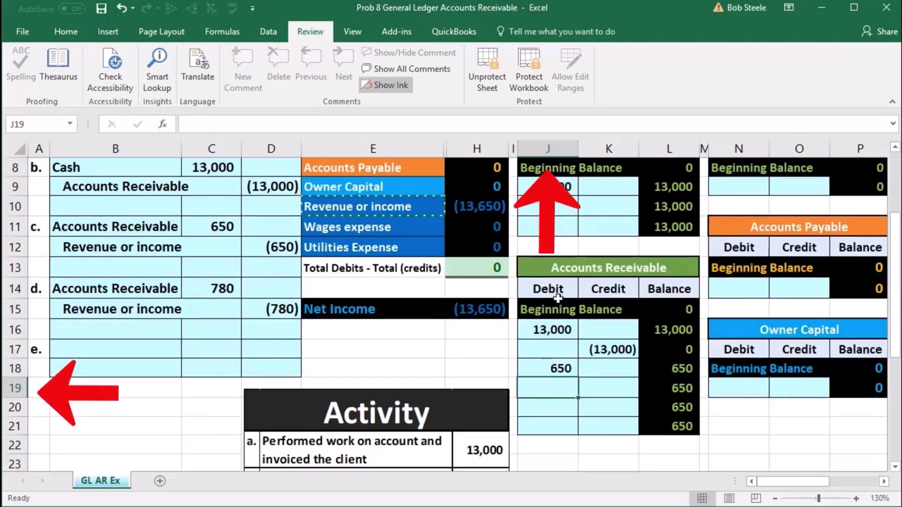
drag(550, 267, 619, 270)
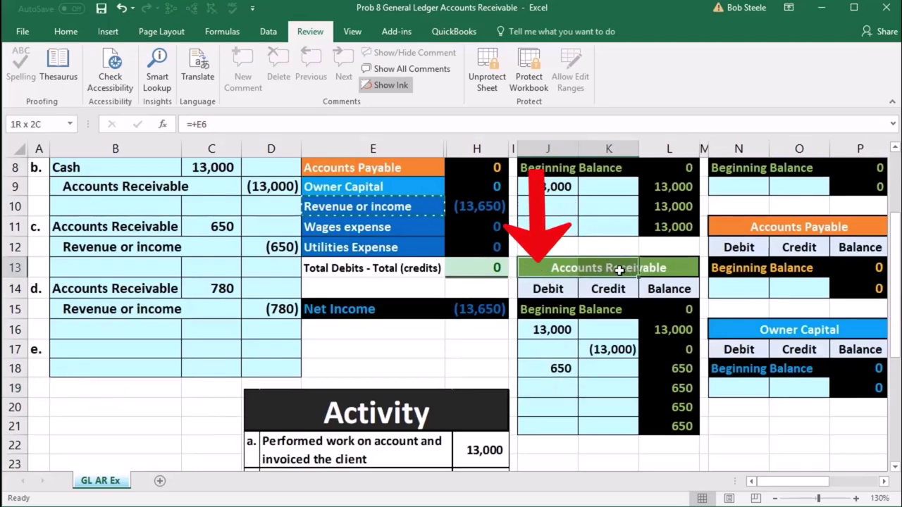
click(556, 289)
click(544, 385)
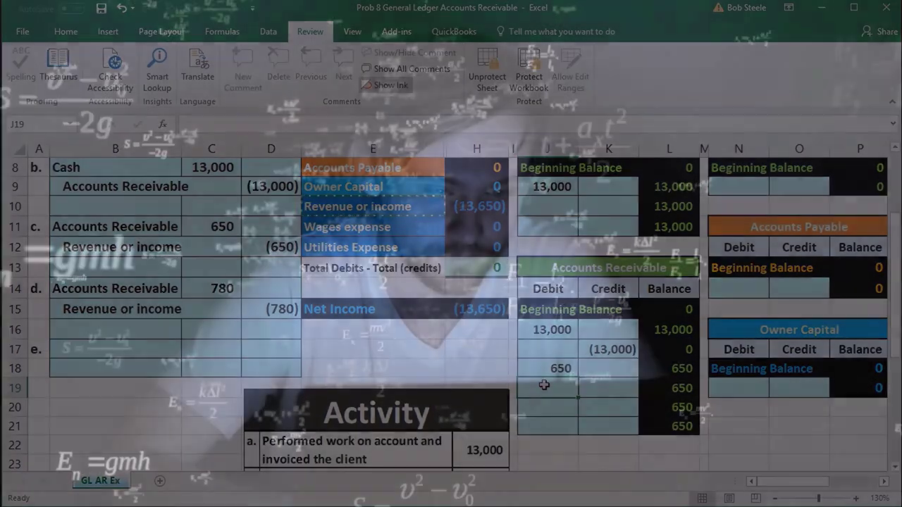
text(=)
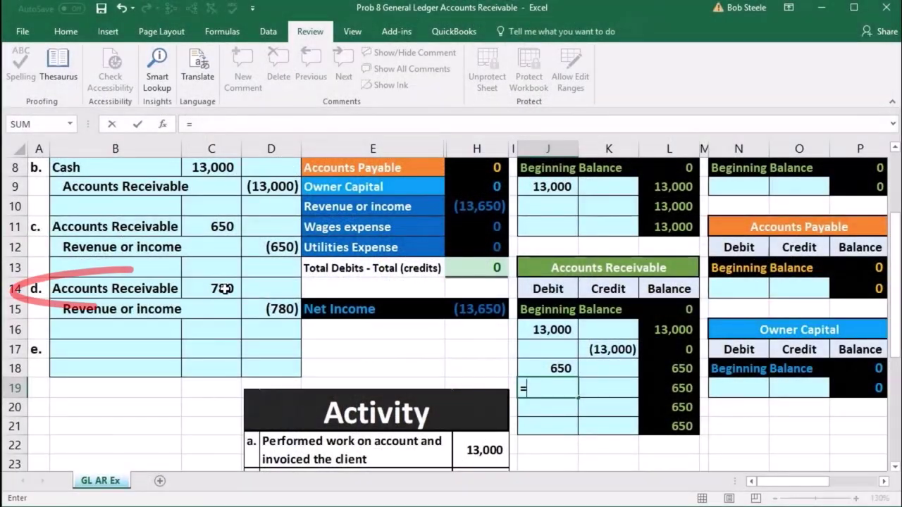
click(224, 289)
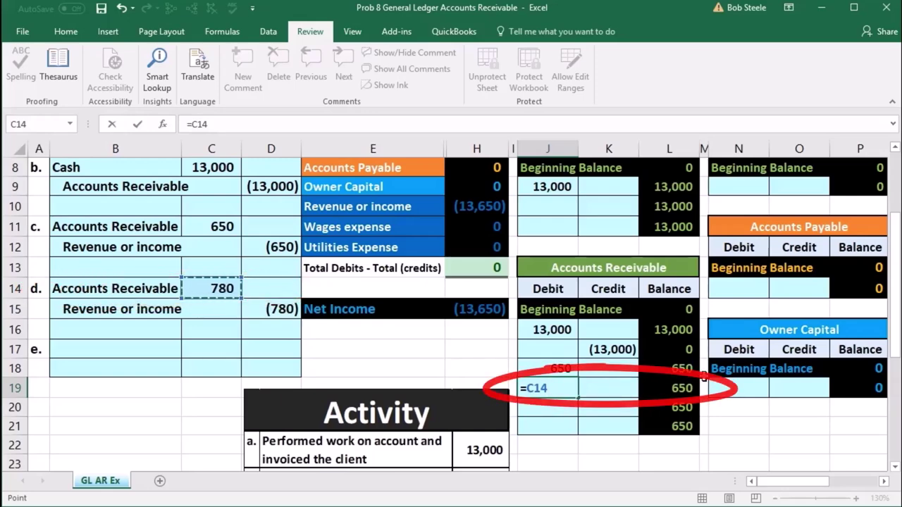
key(Return)
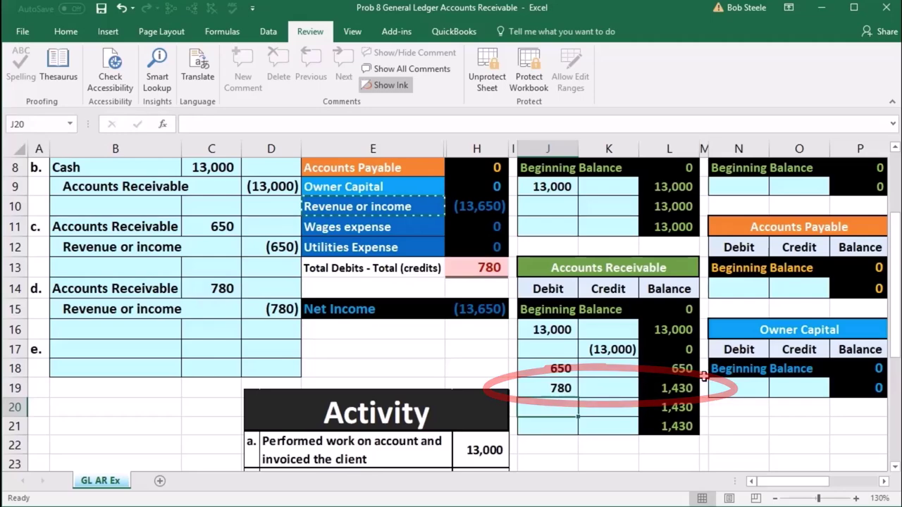
Check the Accounts Receivable balance and the debits-minus-credits total in the trial balance, and review transaction d's credit line.
scroll(675, 393, up, 1)
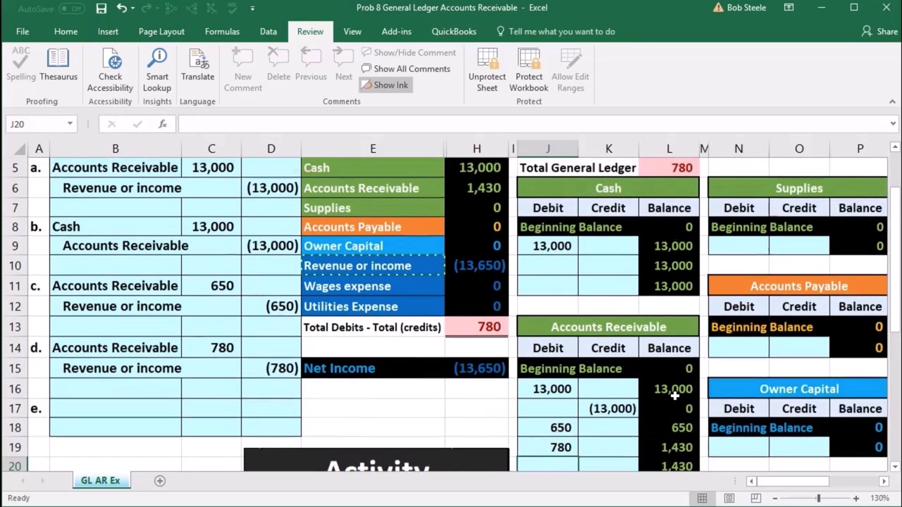
click(465, 189)
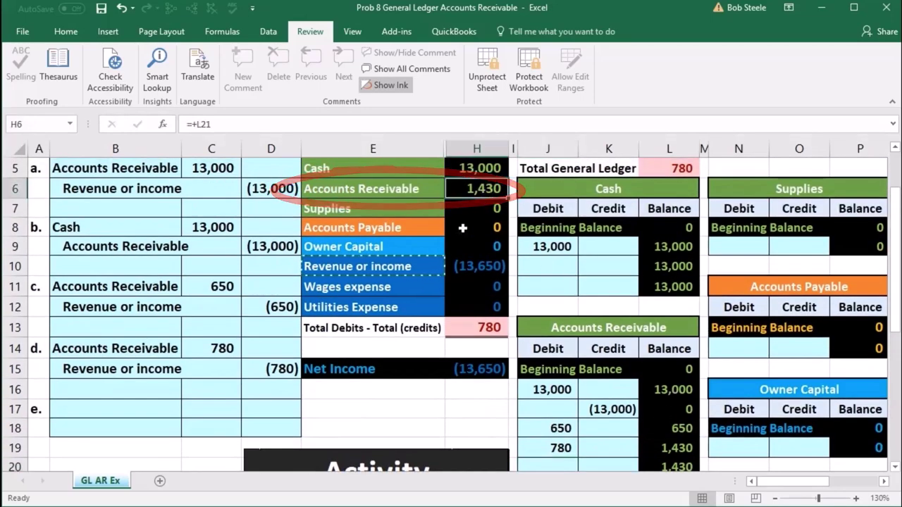
scroll(443, 260, up, 1)
scroll(451, 342, down, 1)
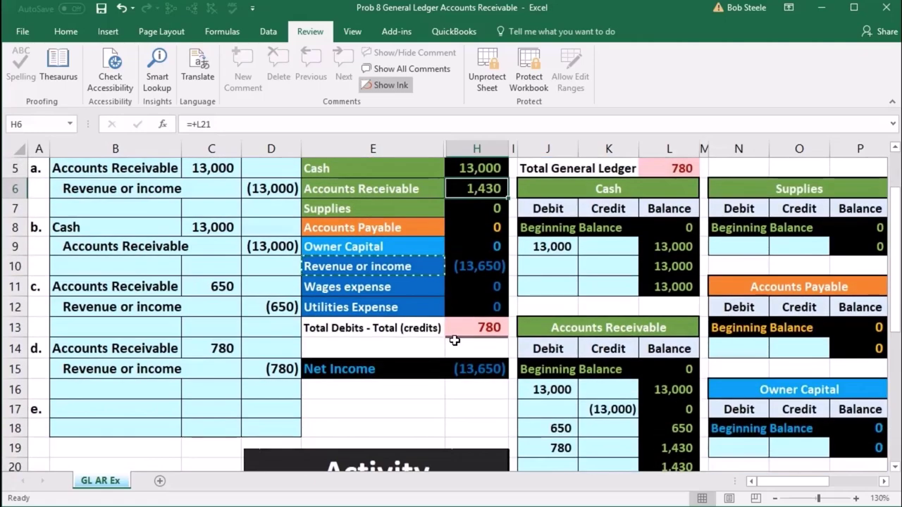
click(463, 330)
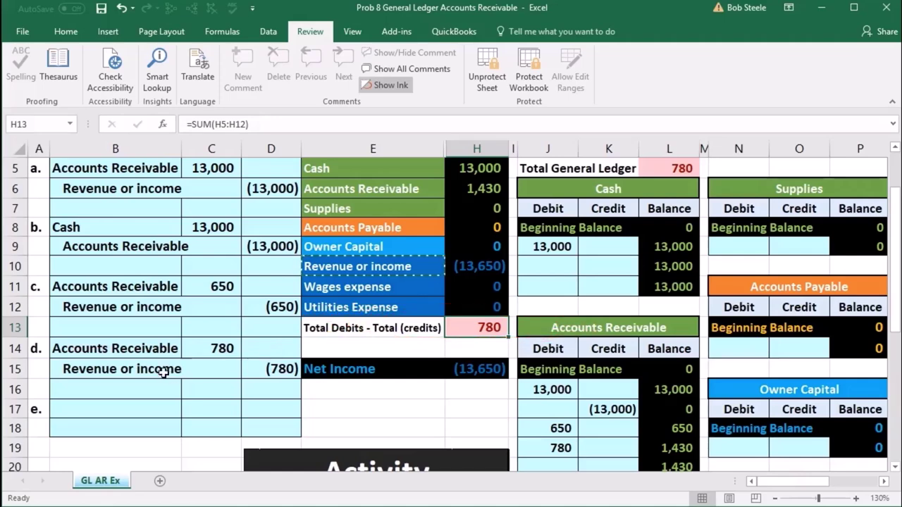
drag(151, 366, 254, 368)
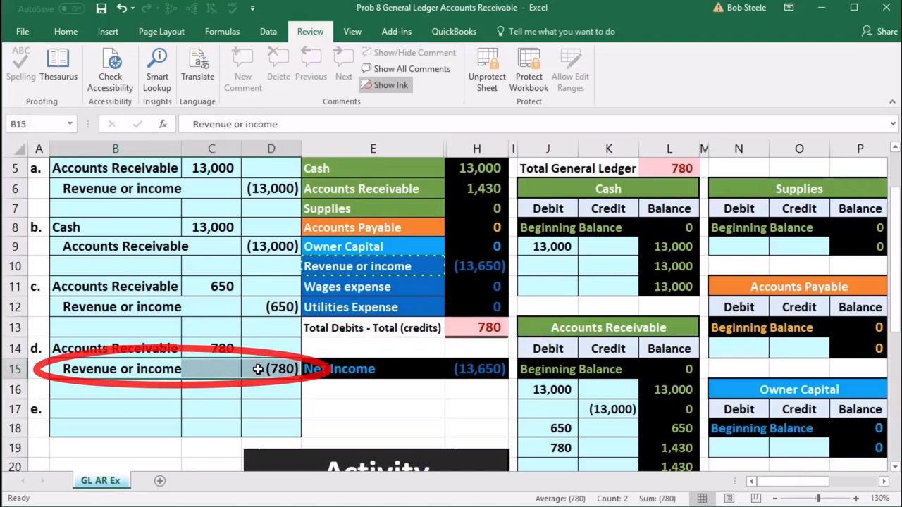
scroll(258, 370, up, 1)
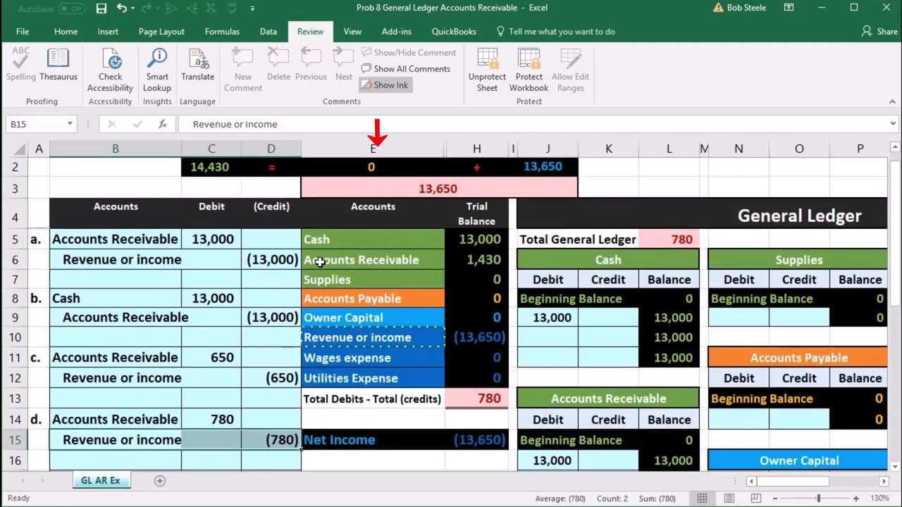
Post transaction d's credit to the Revenue or income ledger account by entering the formula =D15 in S11.
click(332, 239)
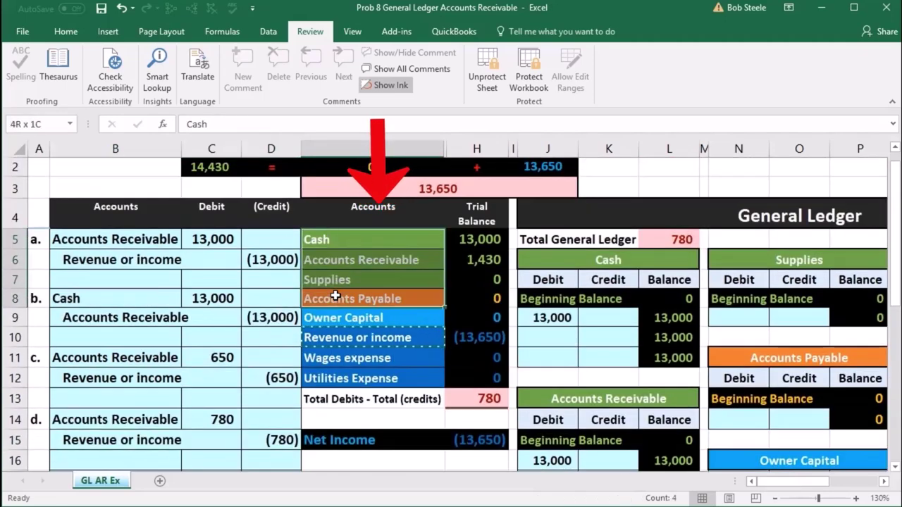
drag(334, 325, 334, 333)
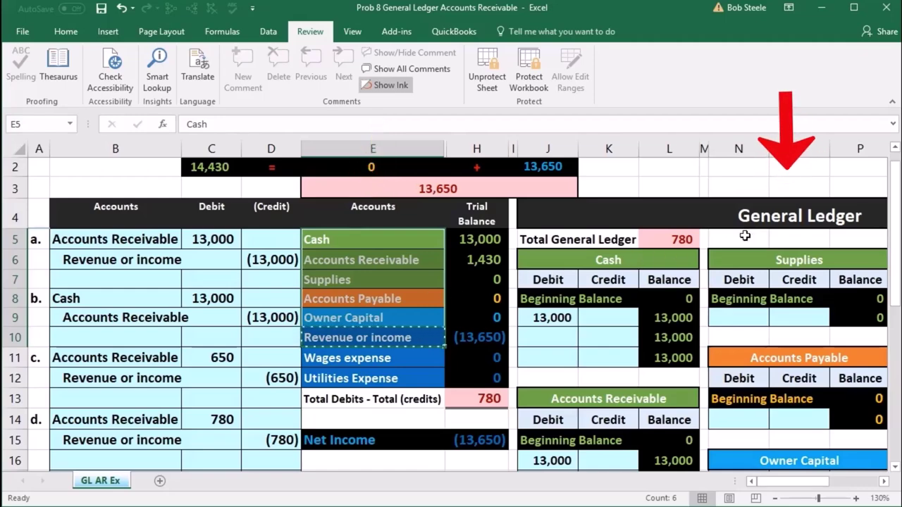
scroll(745, 236, down, 1)
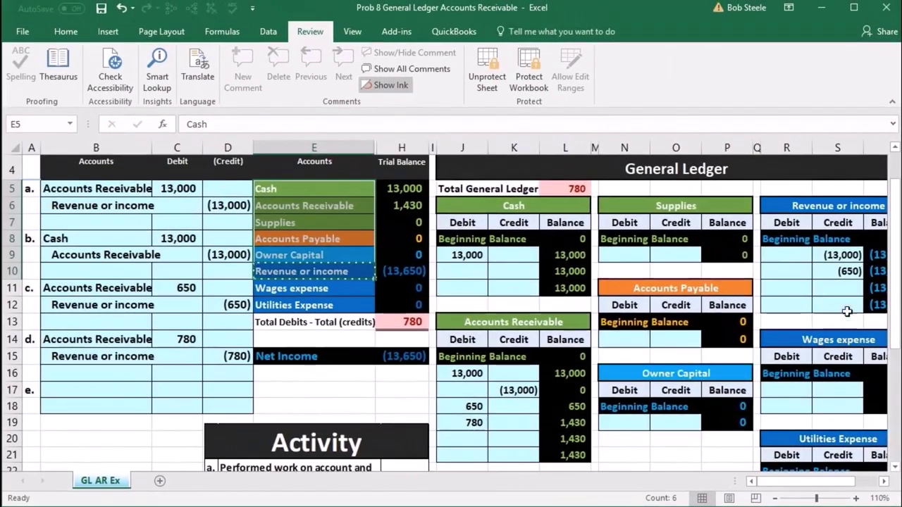
click(847, 288)
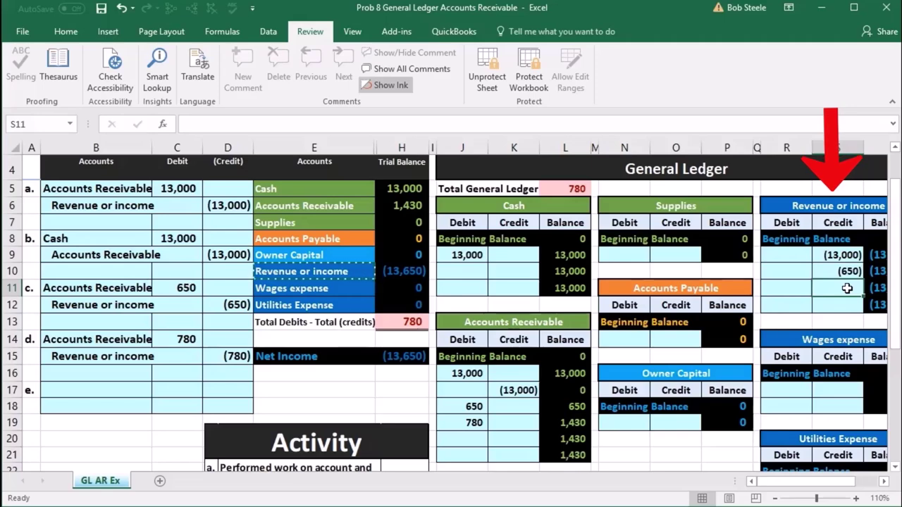
drag(838, 255, 839, 276)
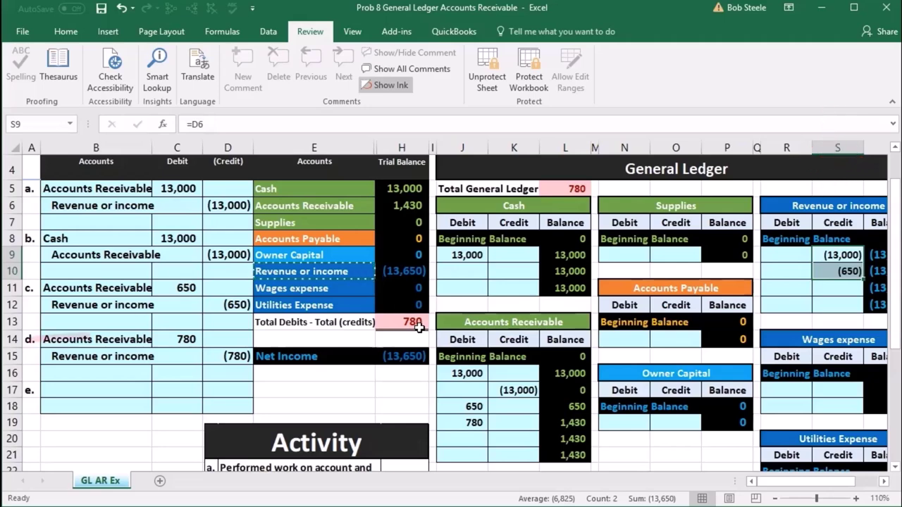
click(233, 356)
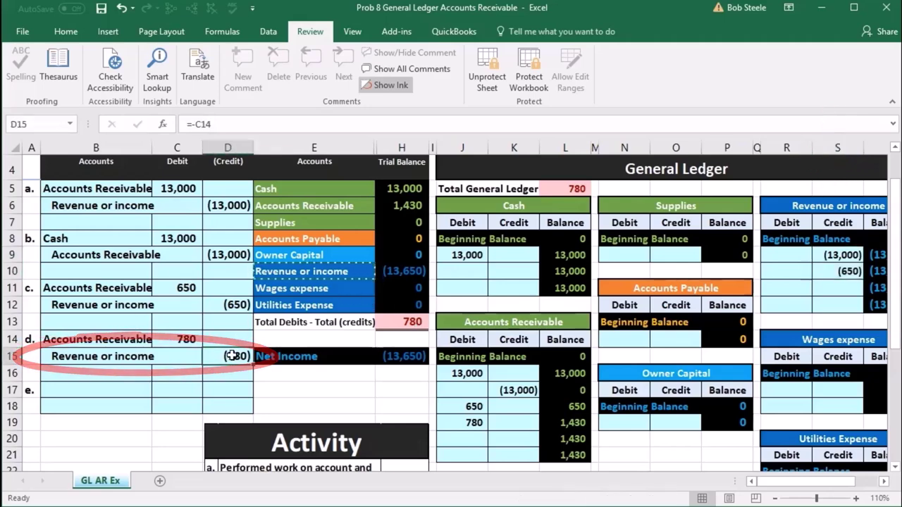
click(834, 287)
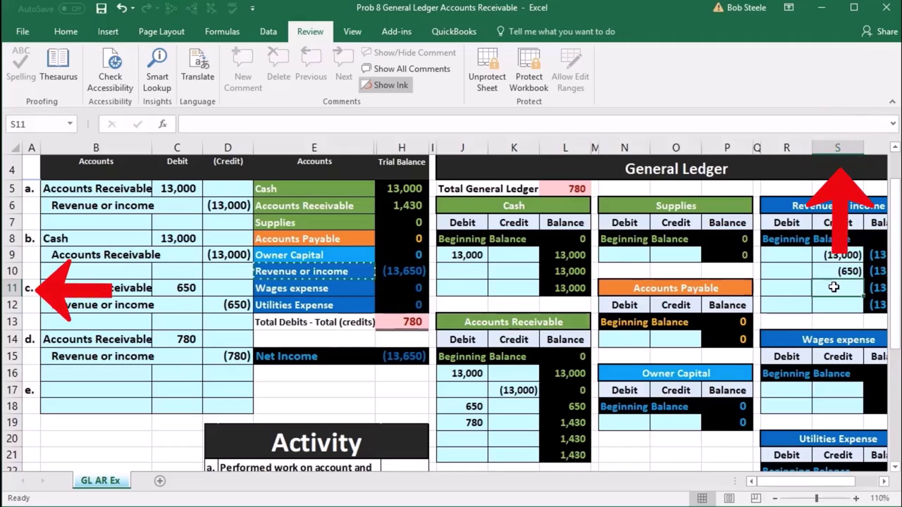
text(=)
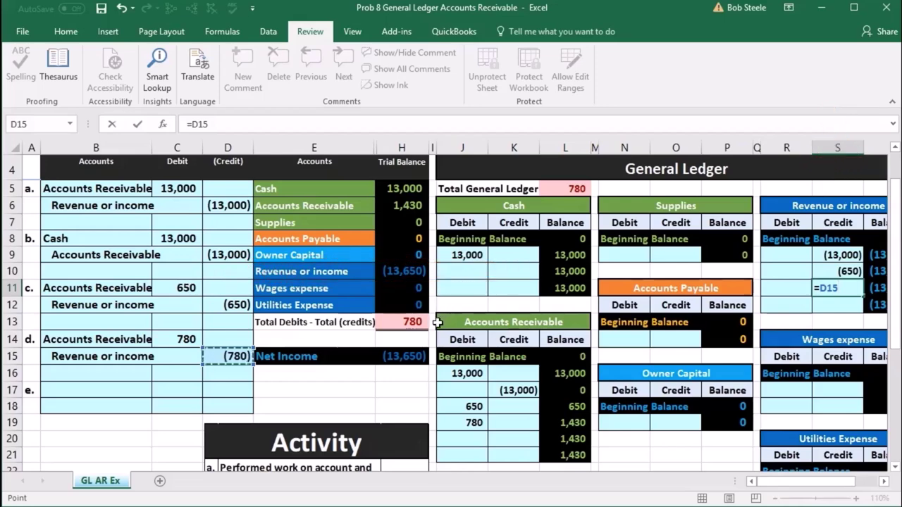
key(Return)
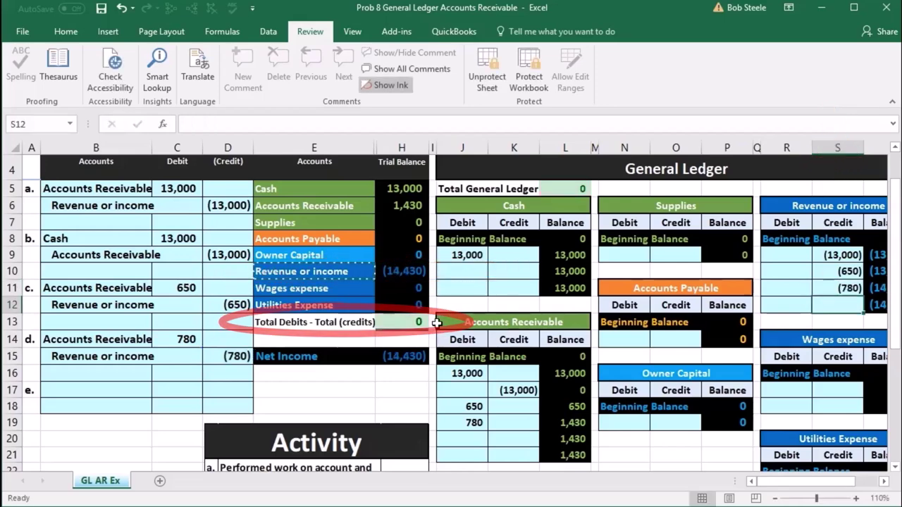
Check the Revenue or income balance in the trial balance against its general ledger account.
click(406, 276)
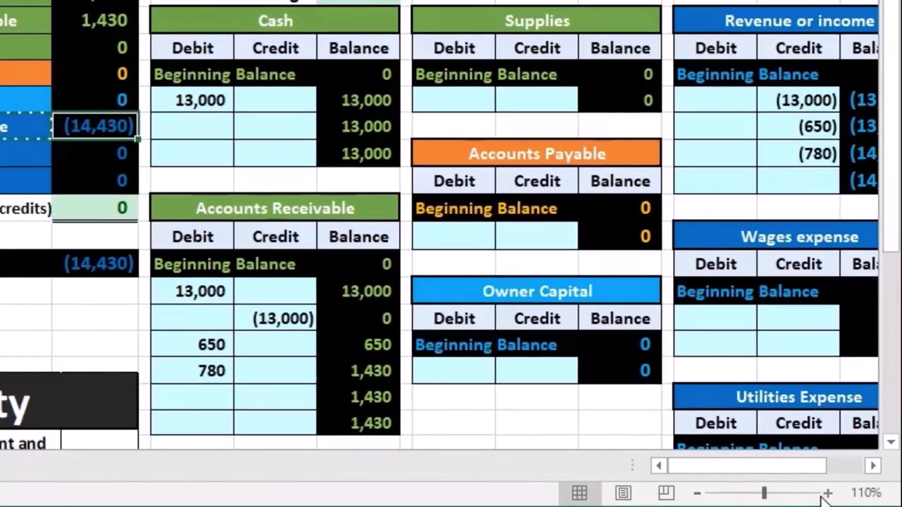
click(845, 496)
click(829, 494)
drag(790, 472, 733, 473)
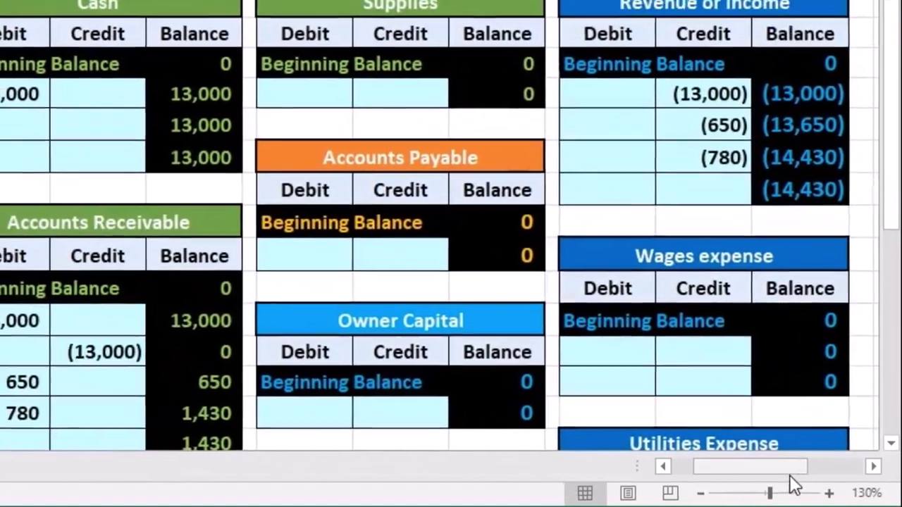
drag(791, 488, 788, 487)
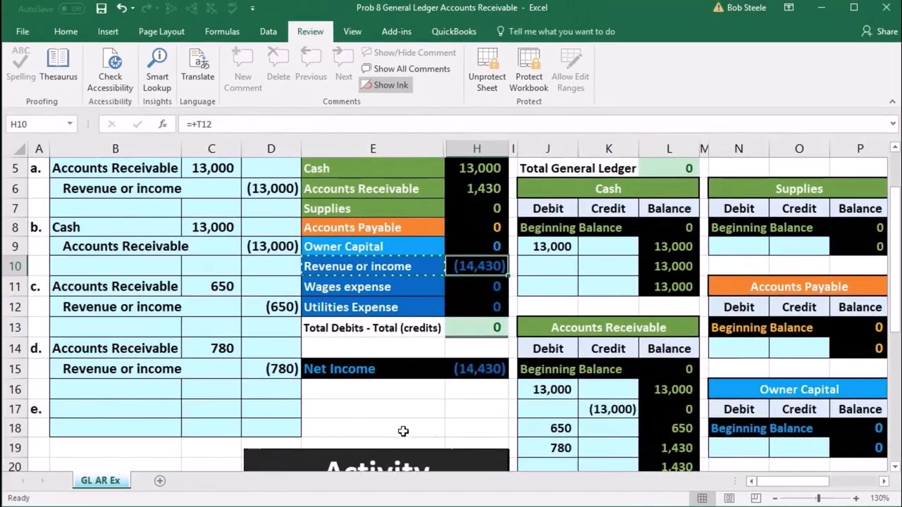
Read transaction e in the Activity list and compare it with the Cash line in the trial balance.
click(146, 406)
scroll(146, 405, down, 4)
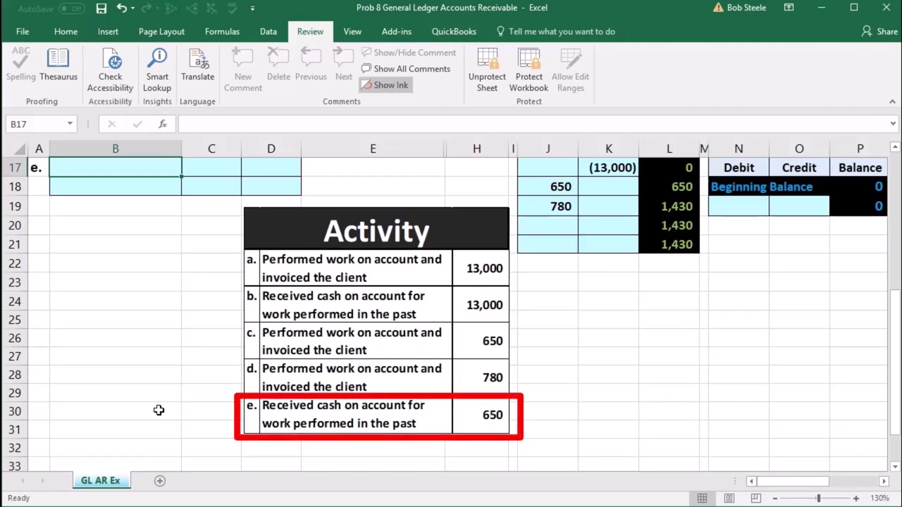
scroll(158, 411, up, 5)
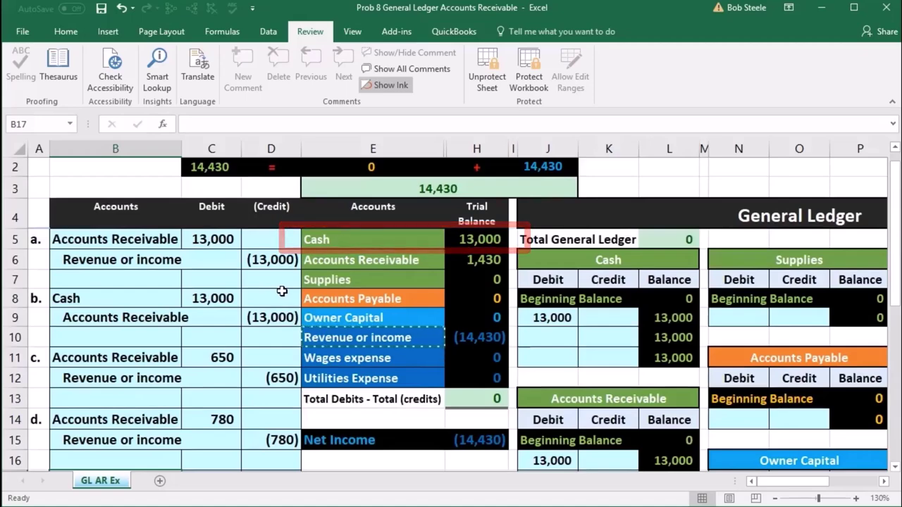
scroll(282, 291, down, 5)
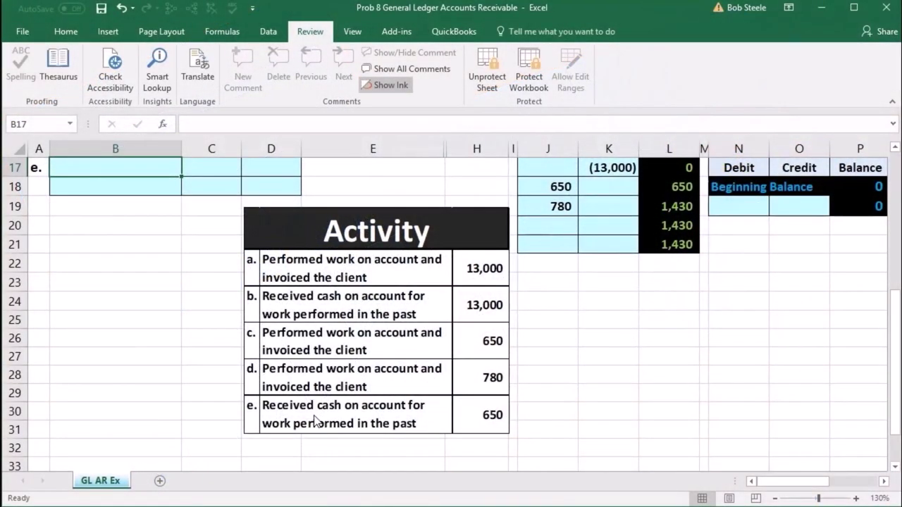
scroll(315, 421, up, 5)
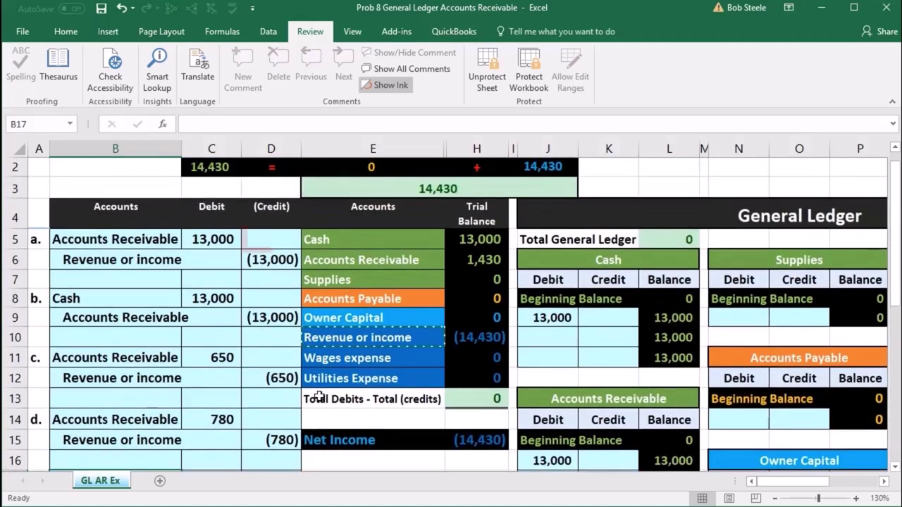
Copy the Cash account name from the trial balance into B17 as values for transaction e's debit line.
drag(395, 240, 457, 244)
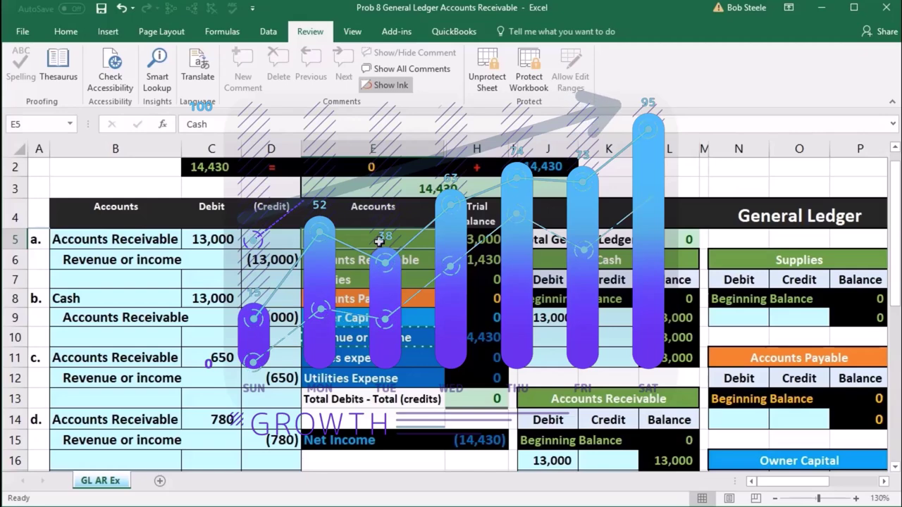
right_click(379, 242)
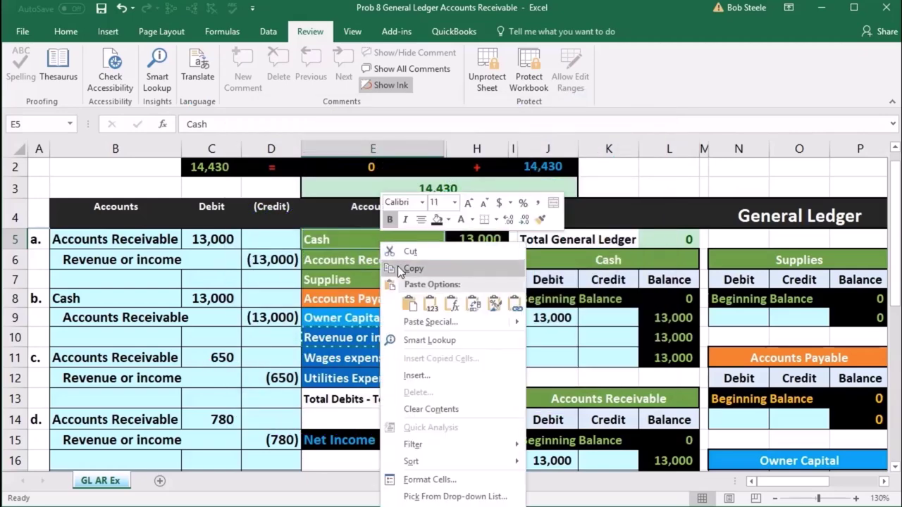
click(397, 268)
scroll(337, 322, down, 2)
scroll(337, 322, down, 1)
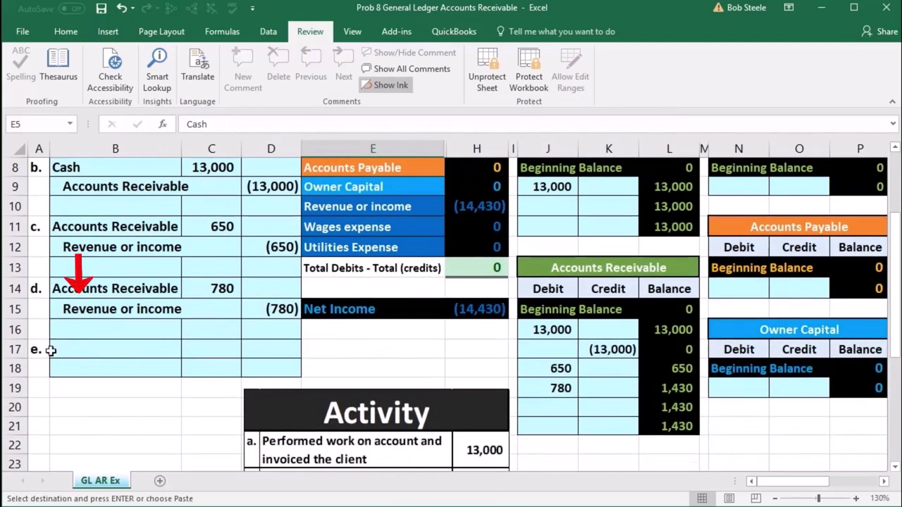
click(90, 350)
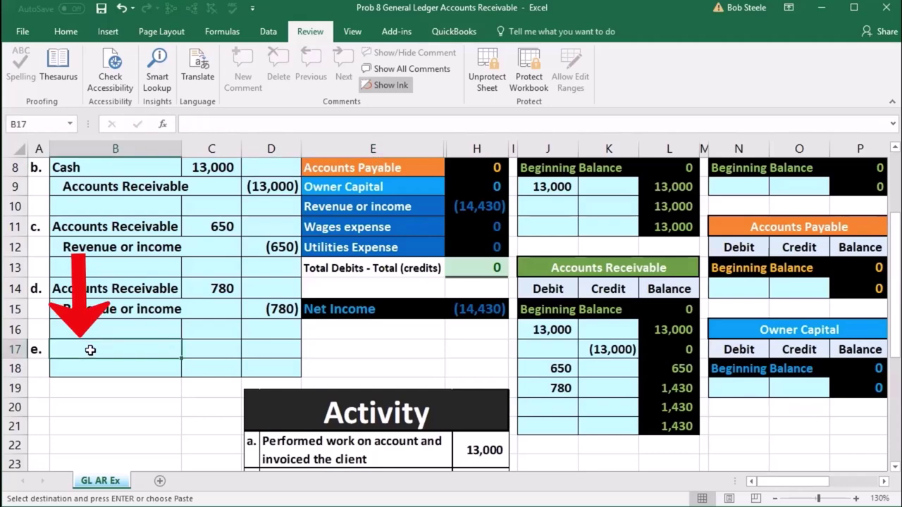
right_click(90, 350)
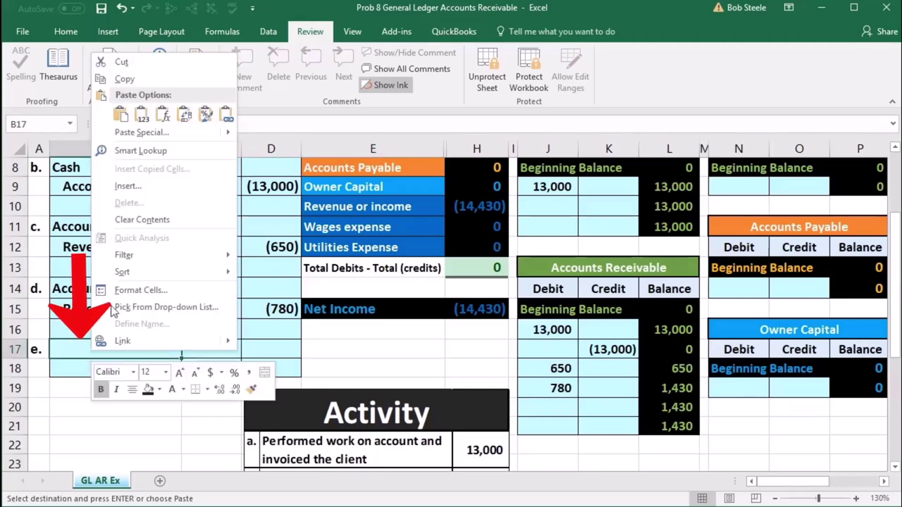
click(141, 115)
Enter 650 in C17 as transaction e's debit amount to Cash.
click(214, 348)
scroll(214, 348, down, 3)
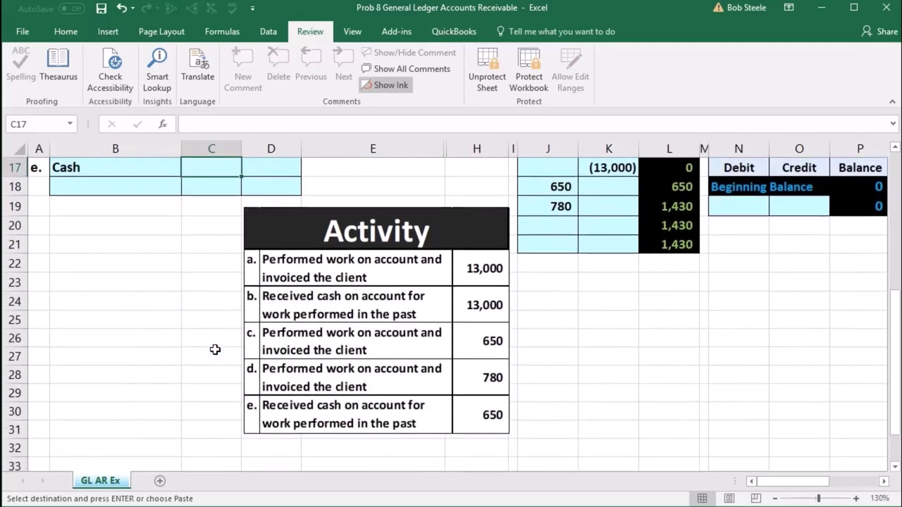
text(650)
key(Return)
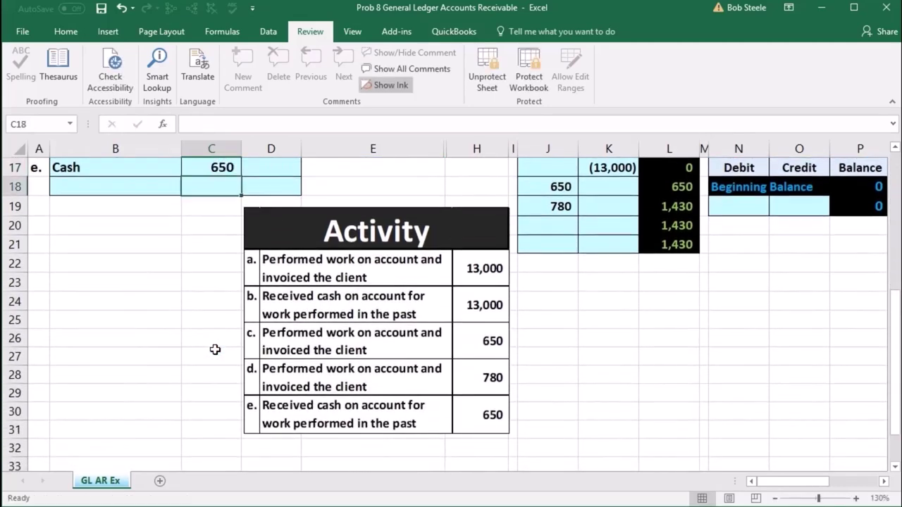
Enter the formula -C17 in D18 as transaction e's credit amount.
scroll(215, 349, up, 1)
key(Right)
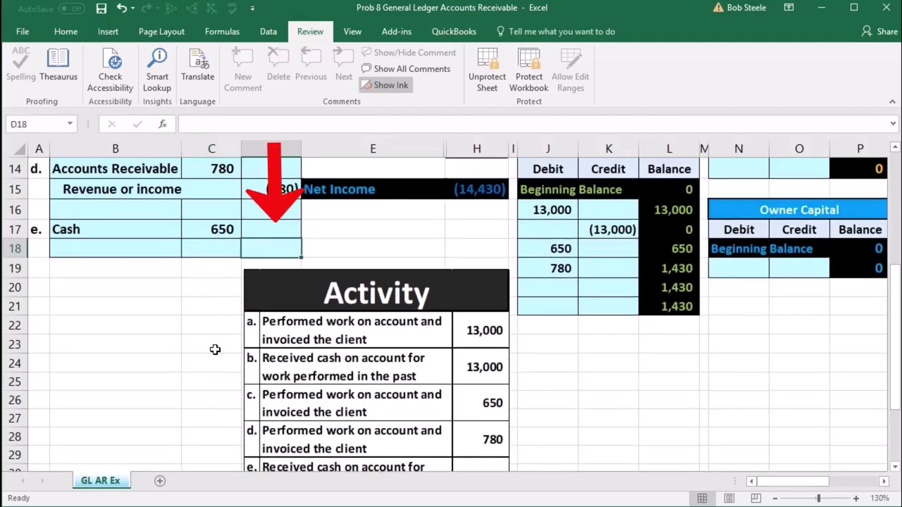
text(-)
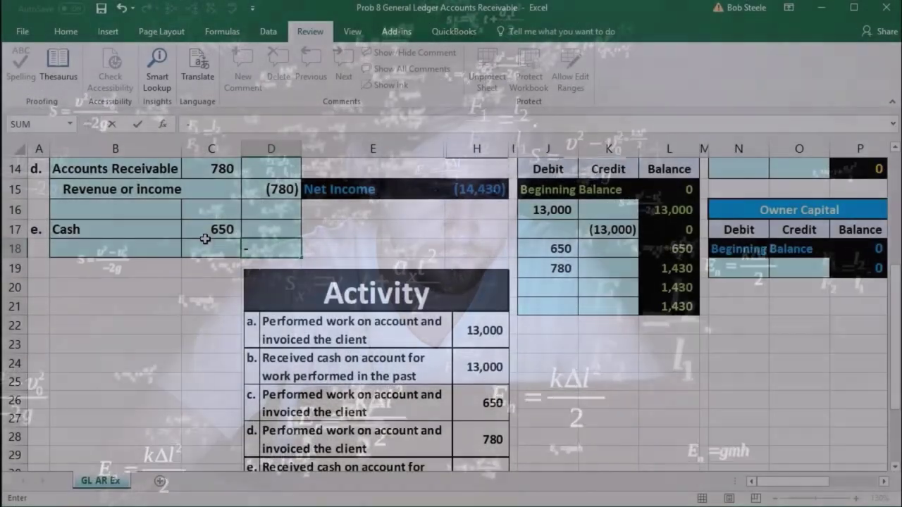
click(210, 231)
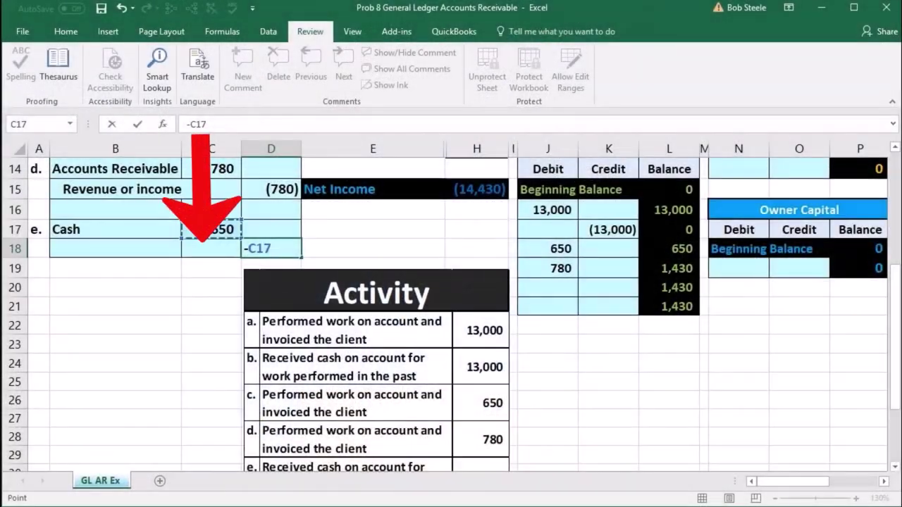
key(Return)
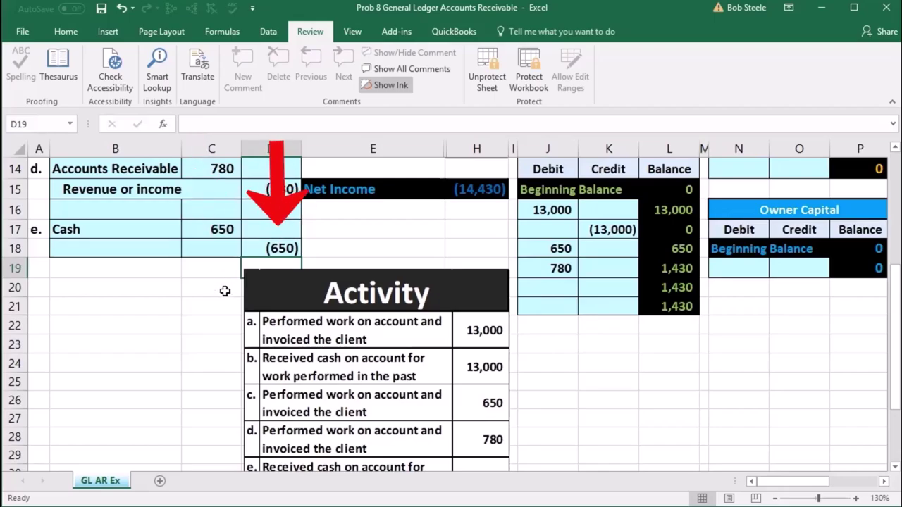
Review the Revenue or income account and transaction c's credit line to determine which account transaction e credits.
scroll(225, 288, up, 3)
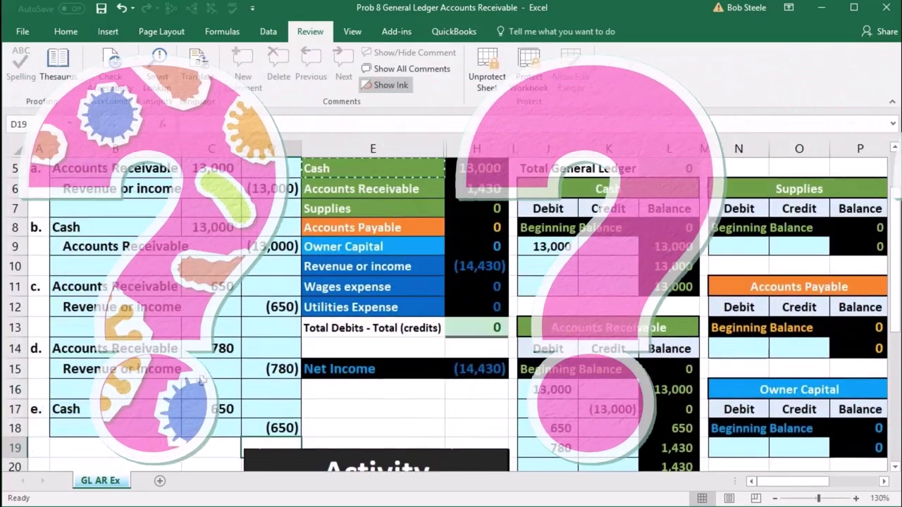
click(148, 425)
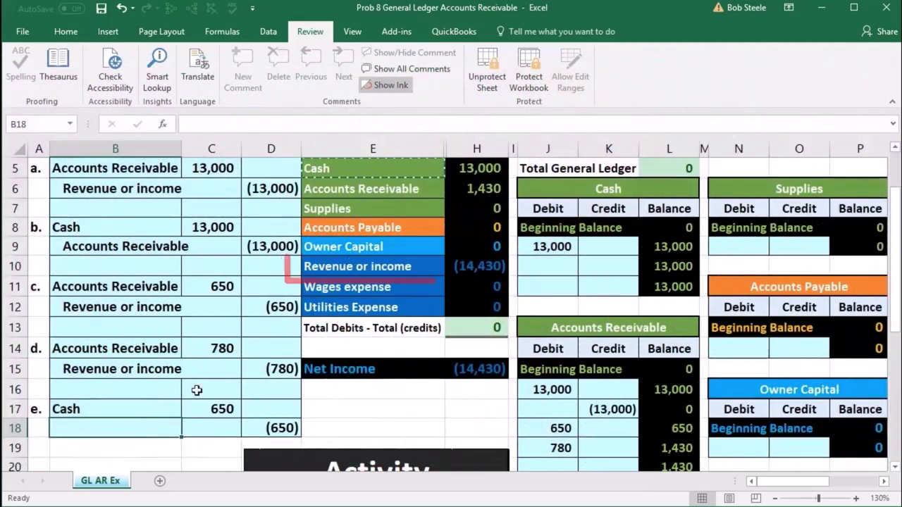
click(323, 266)
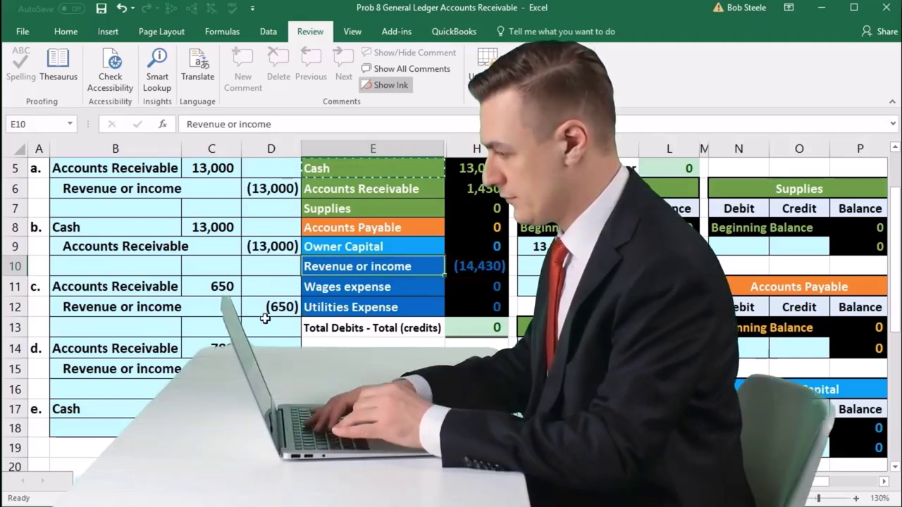
drag(157, 306, 252, 306)
scroll(259, 327, up, 1)
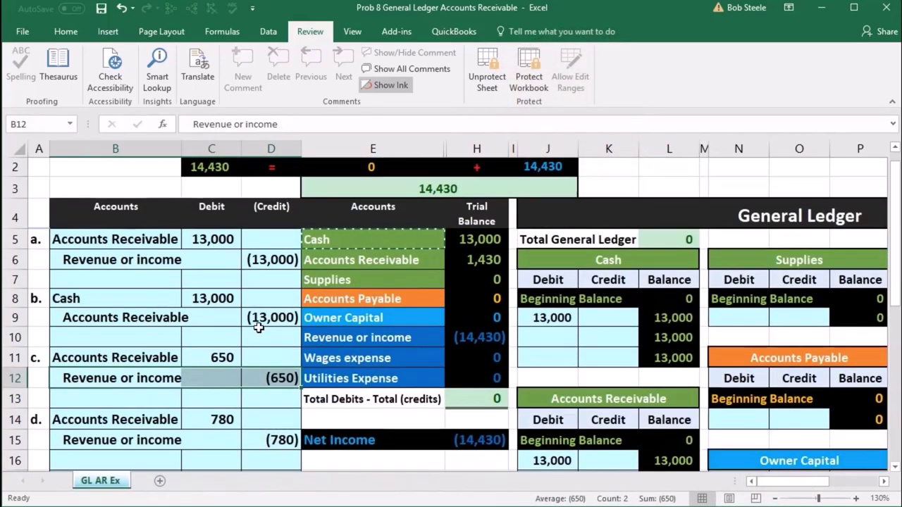
Copy the Accounts Receivable name from the trial balance into B18 as values and indent it as transaction e's credit line.
click(338, 262)
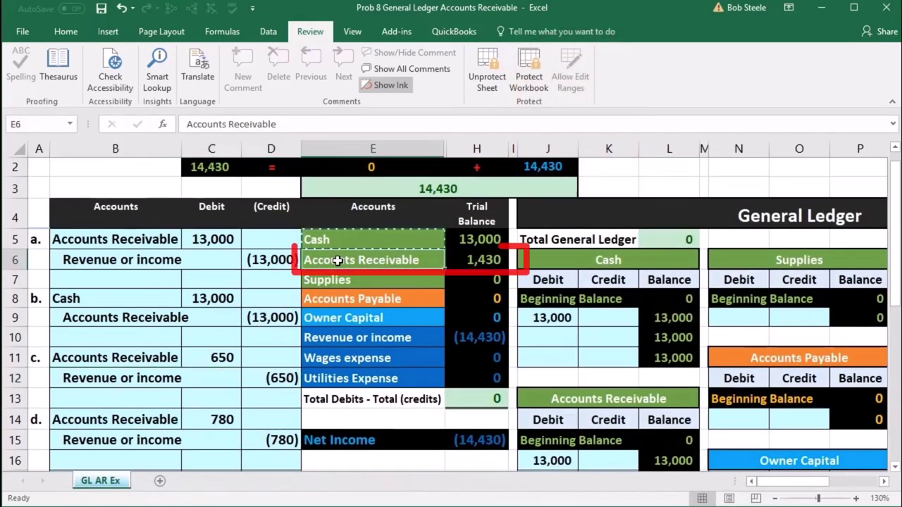
right_click(376, 264)
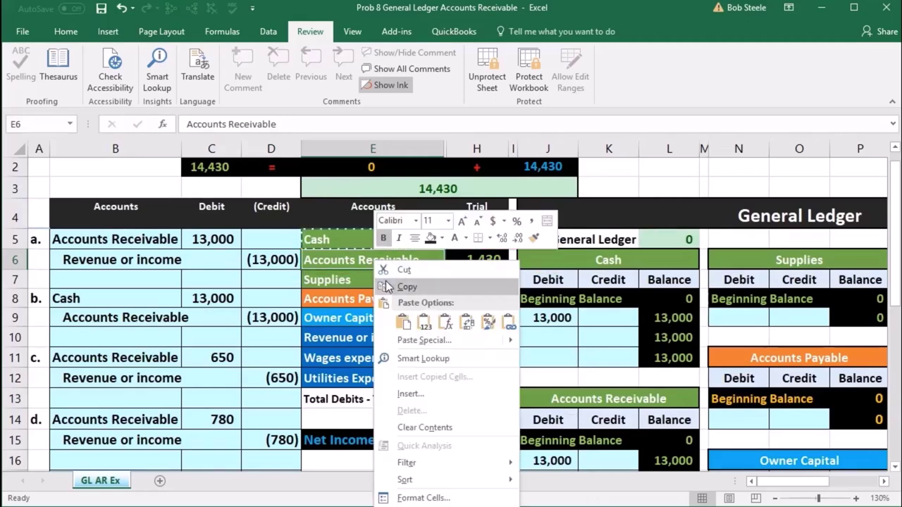
click(406, 287)
scroll(242, 287, down, 2)
click(151, 370)
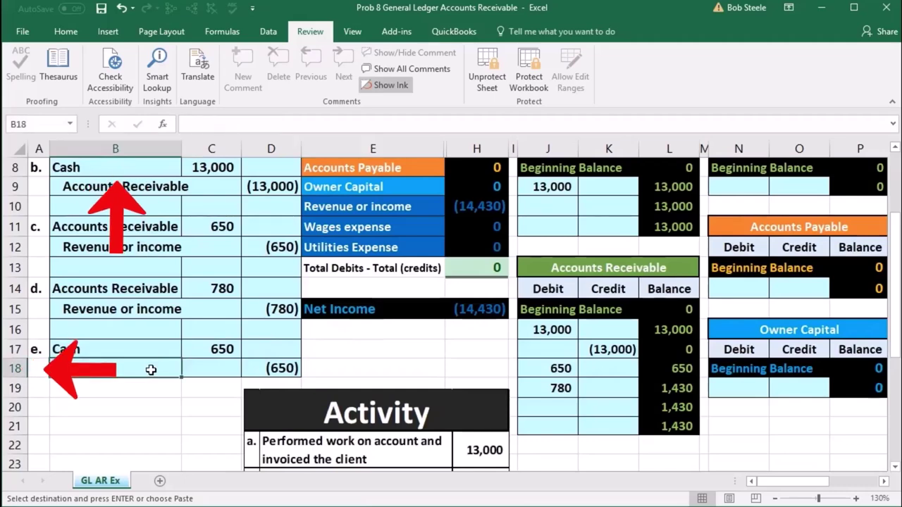
right_click(151, 370)
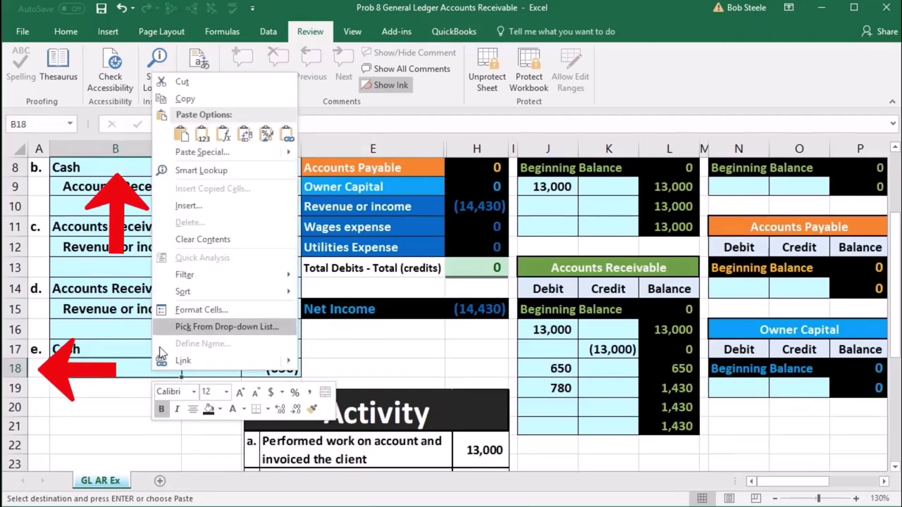
click(203, 134)
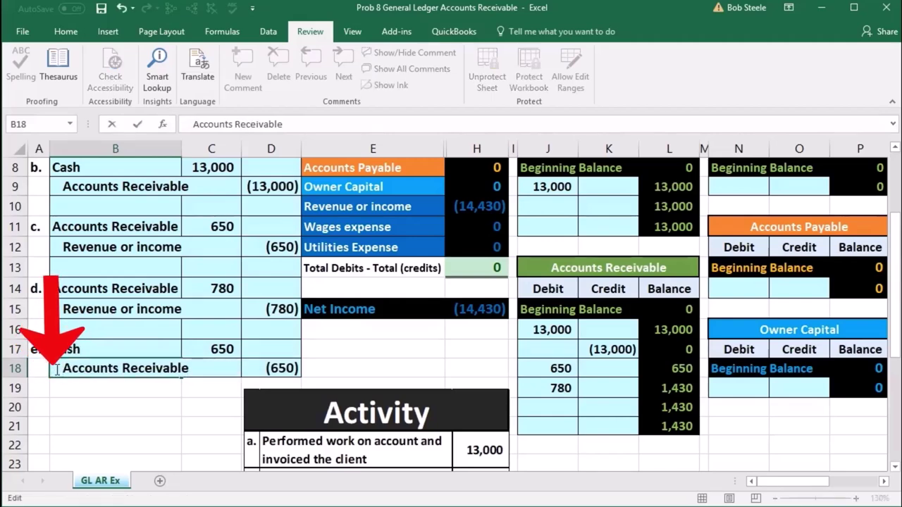
key(Return)
Review transaction e's journal entry in rows 17 and 18 against the Accounts Receivable balance in the trial balance.
drag(67, 369, 251, 369)
click(222, 350)
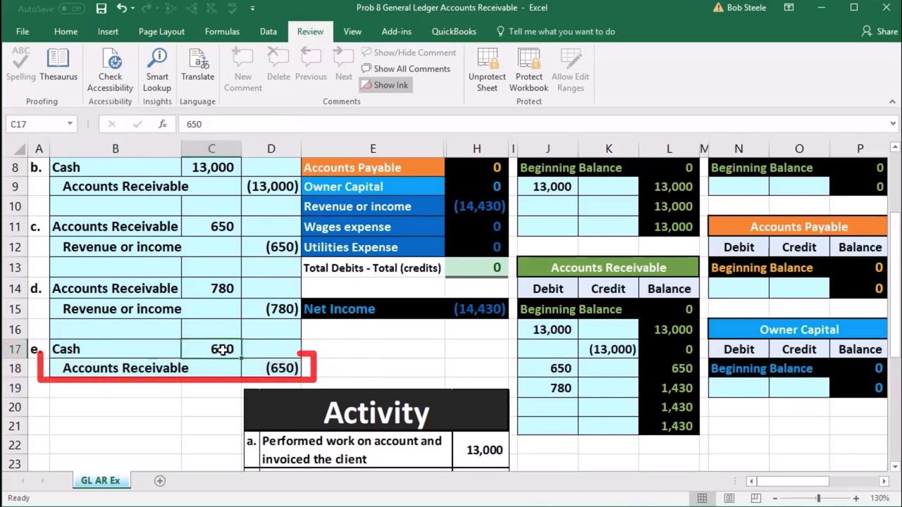
drag(154, 369, 281, 368)
scroll(308, 421, up, 2)
scroll(307, 421, up, 1)
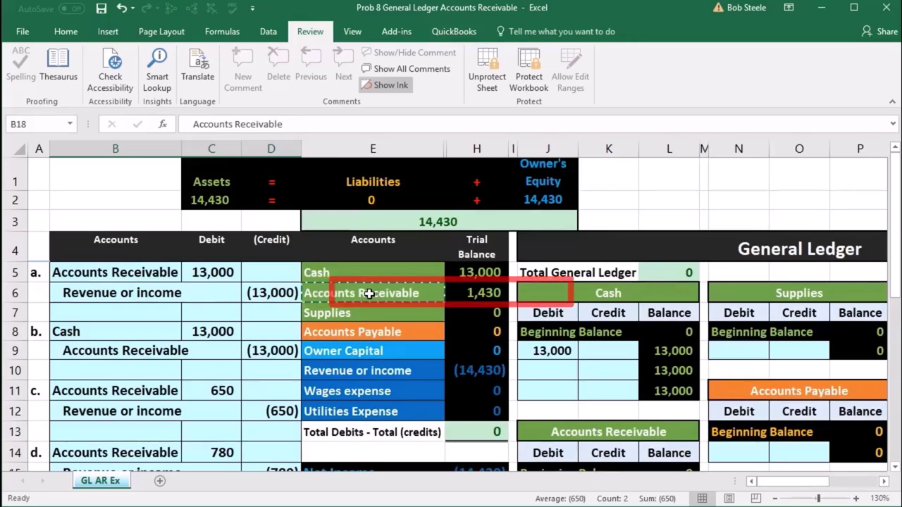
click(471, 296)
scroll(468, 303, down, 1)
scroll(468, 303, down, 2)
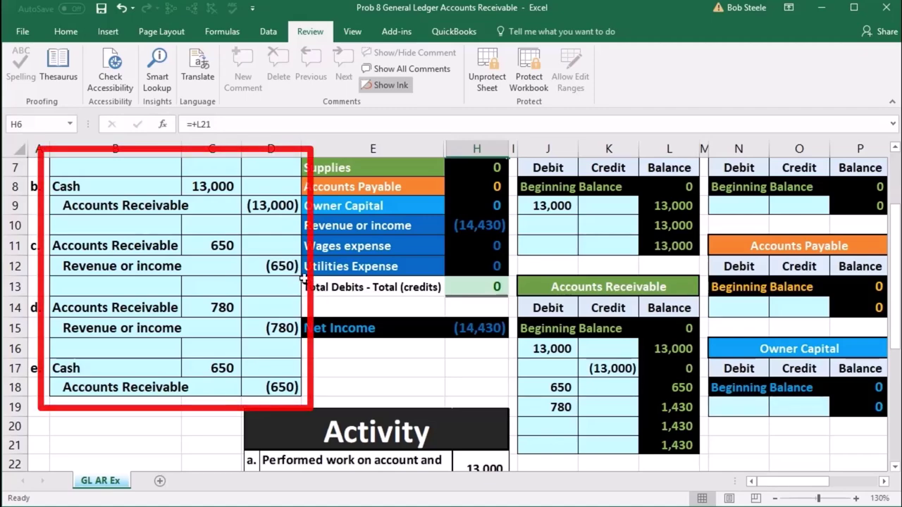
scroll(315, 318, up, 2)
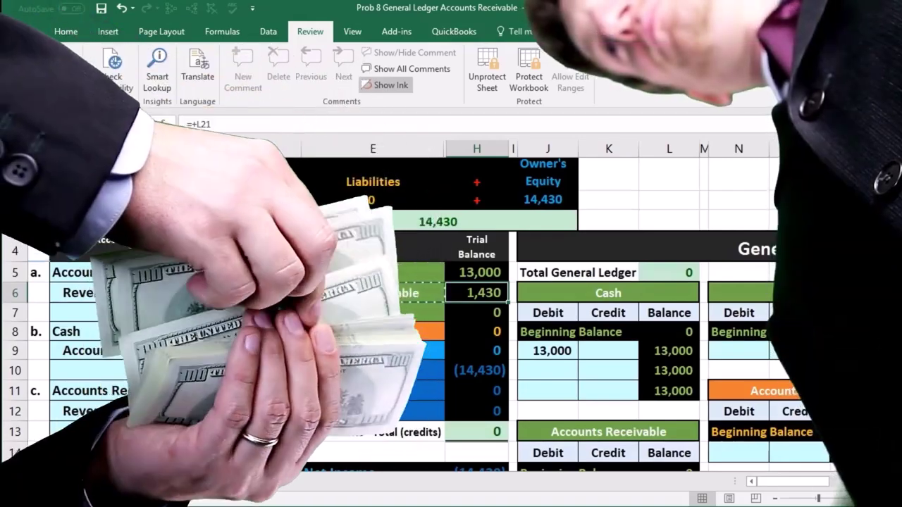
scroll(315, 317, down, 2)
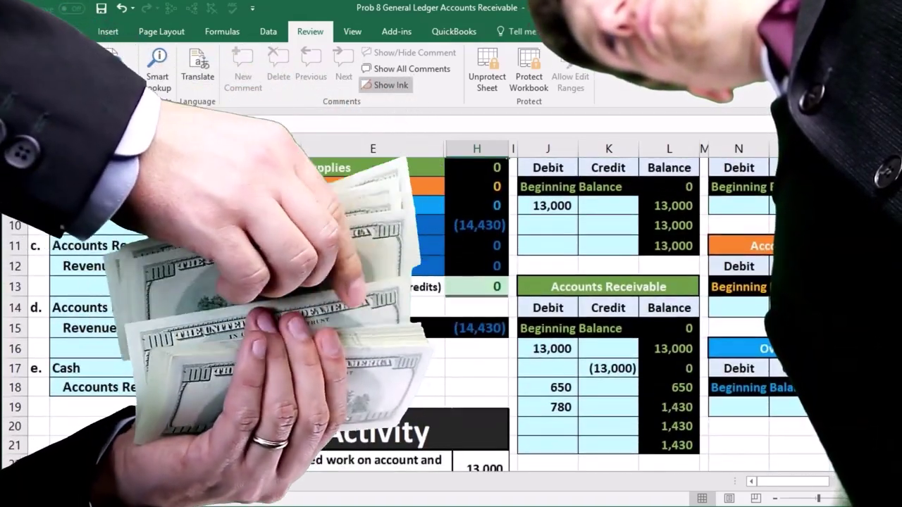
scroll(387, 297, up, 2)
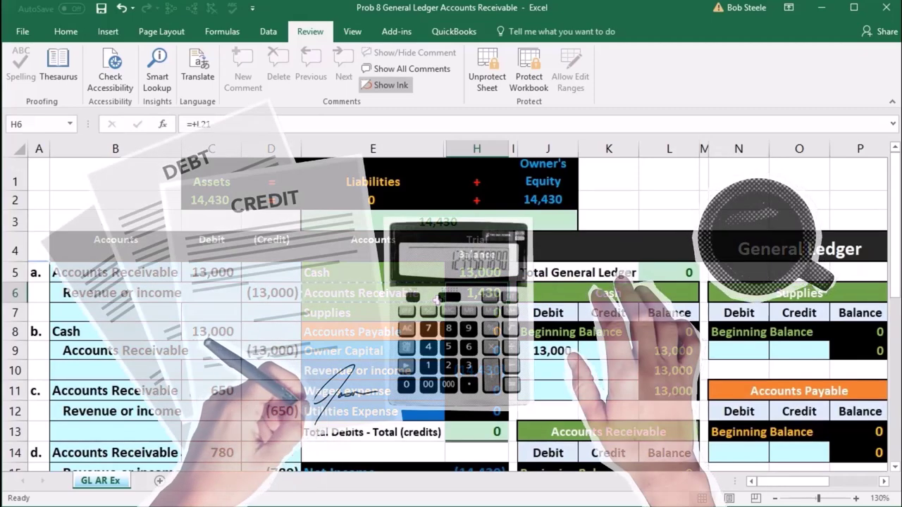
scroll(437, 300, down, 2)
scroll(437, 300, down, 2)
drag(155, 310, 250, 330)
drag(125, 316, 201, 317)
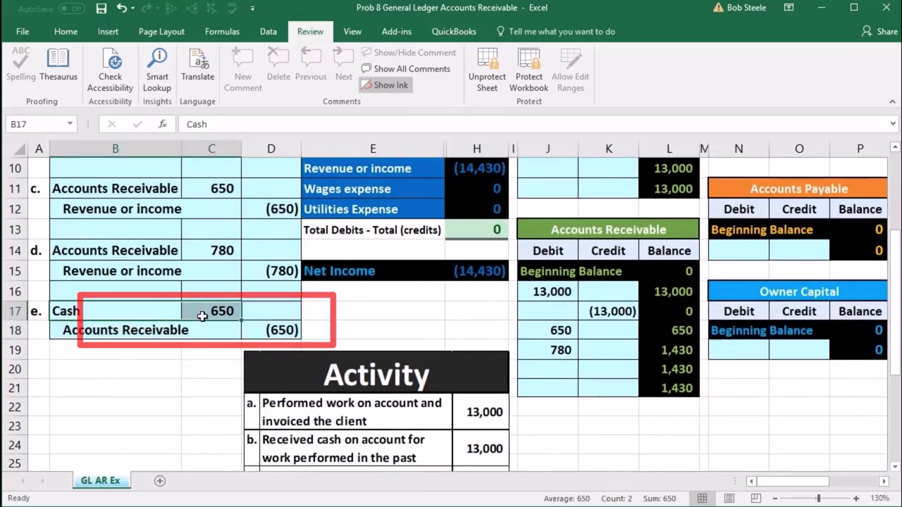
Post transaction e's debit to the Cash ledger by entering =C17 in J10, and check Cash in the trial balance.
scroll(202, 316, up, 3)
click(322, 272)
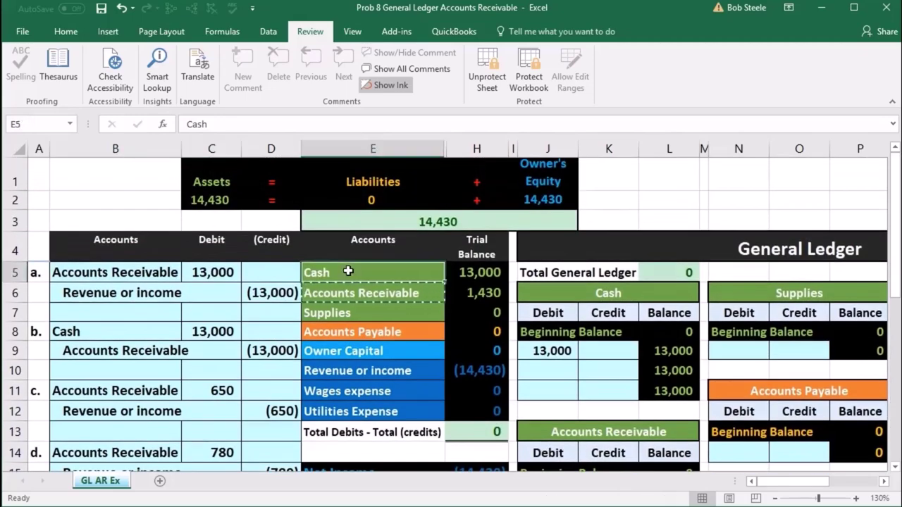
scroll(490, 265, down, 1)
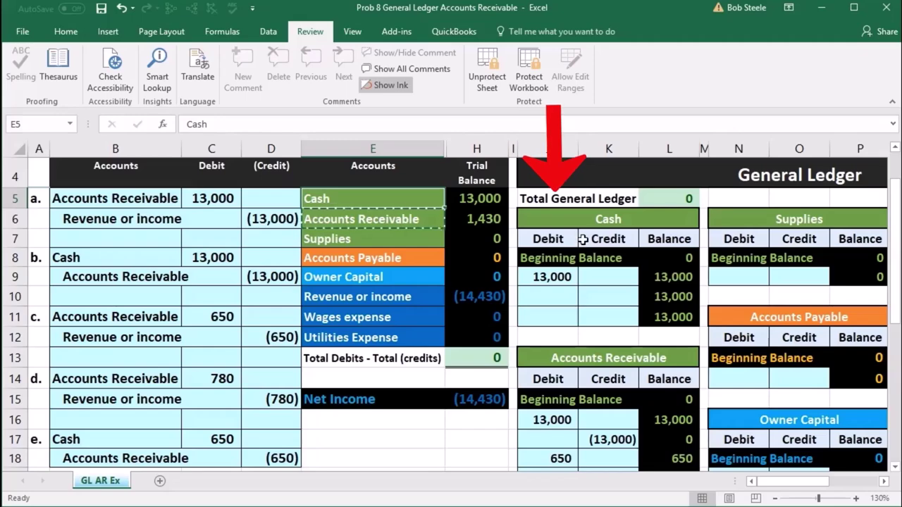
scroll(627, 300, down, 1)
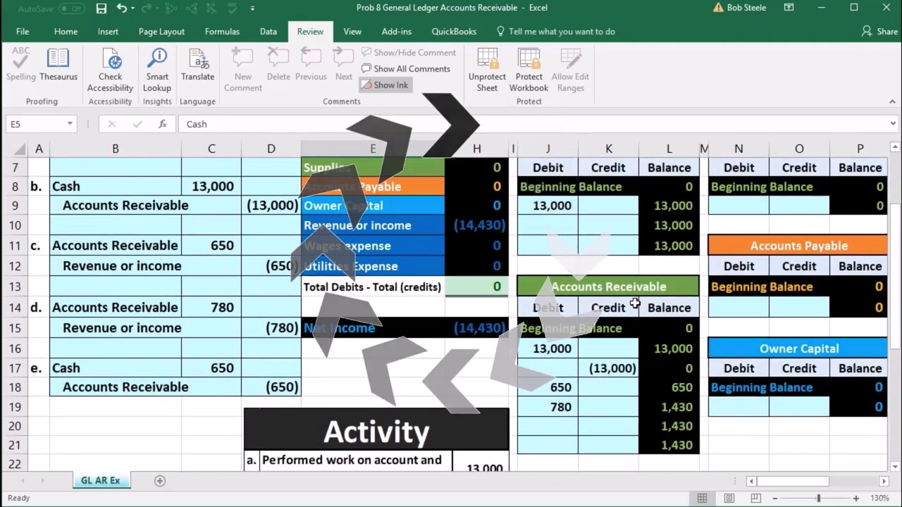
scroll(628, 238, up, 1)
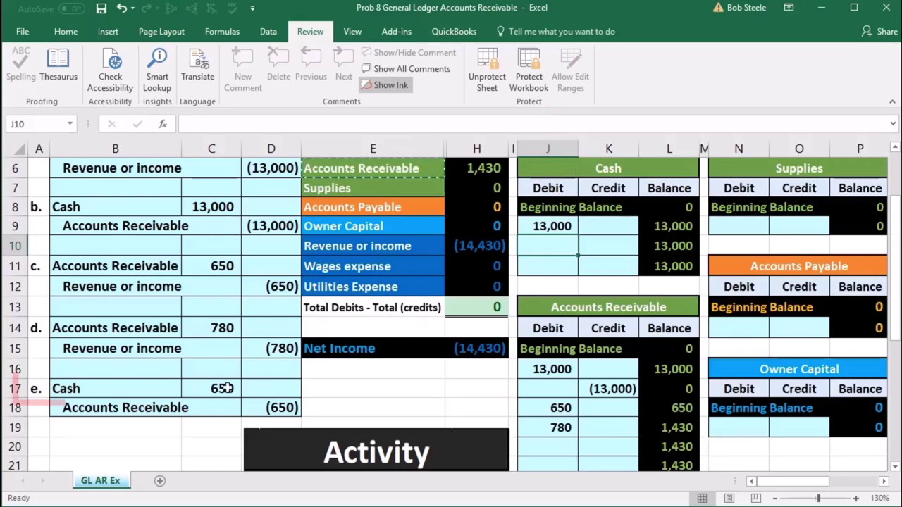
click(224, 388)
click(541, 248)
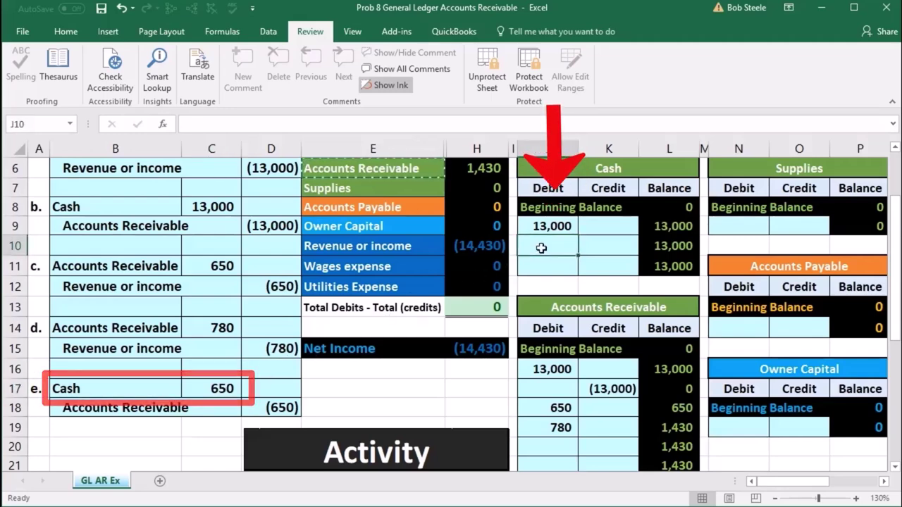
text(=)
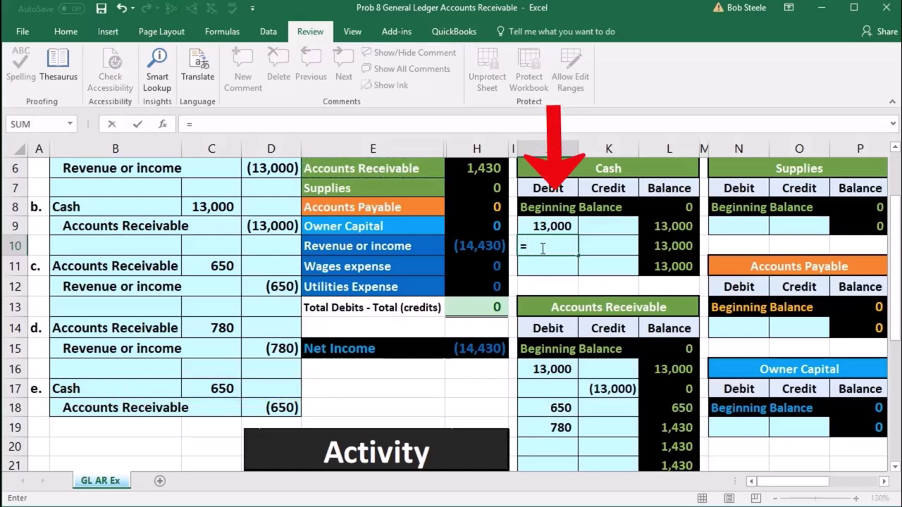
click(232, 390)
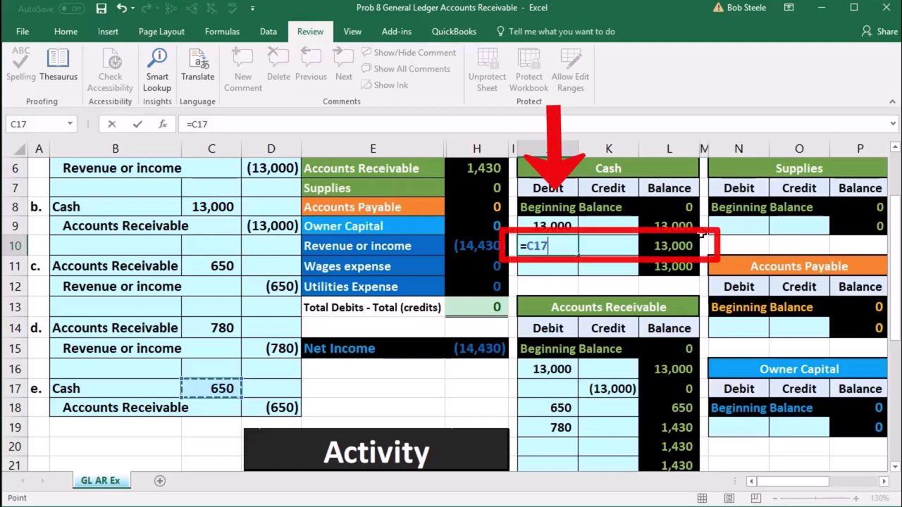
key(Return)
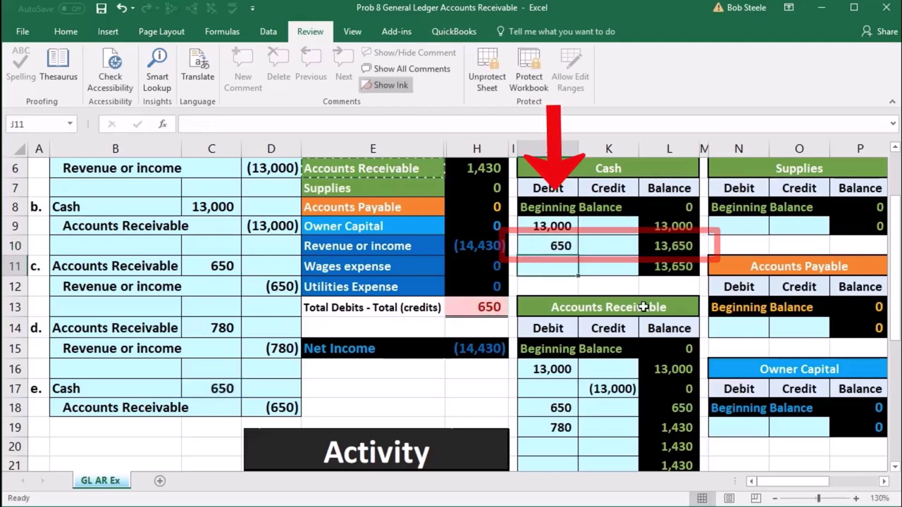
scroll(582, 359, up, 1)
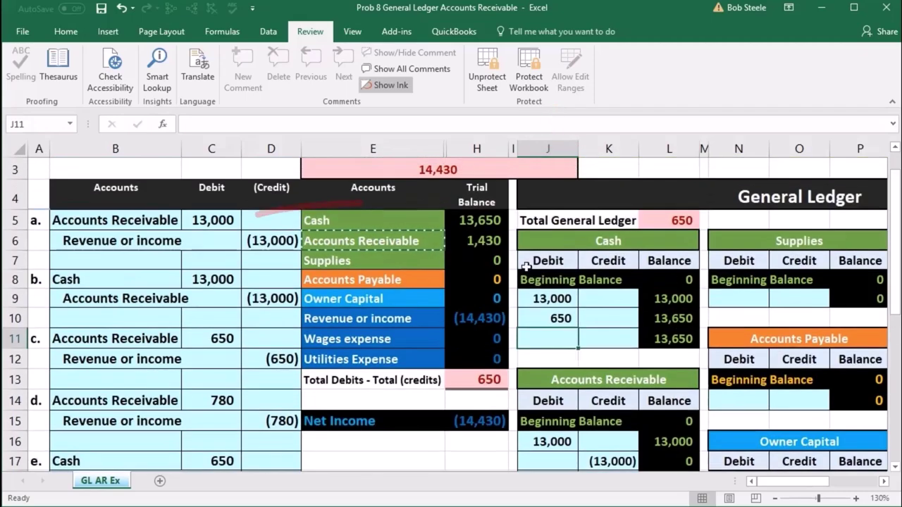
click(483, 220)
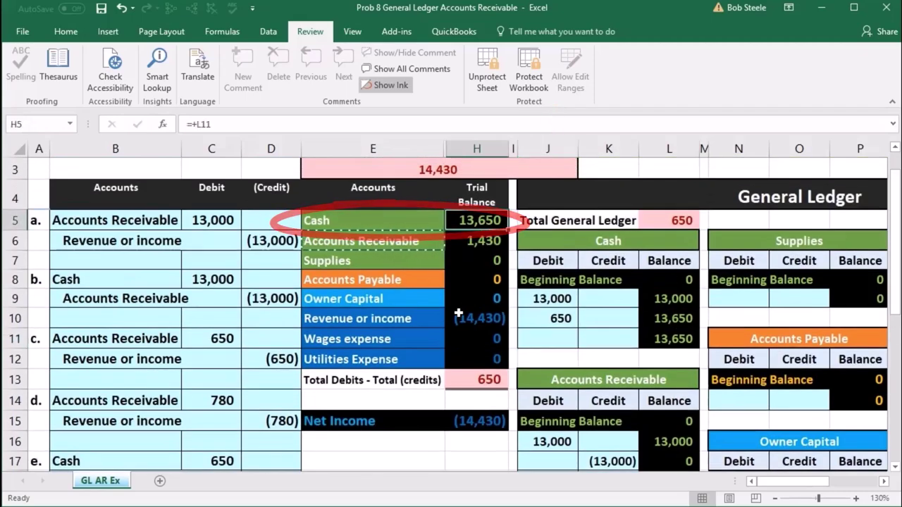
Post transaction e's credit to the Accounts Receivable ledger by entering =D18 in K20.
scroll(458, 313, down, 1)
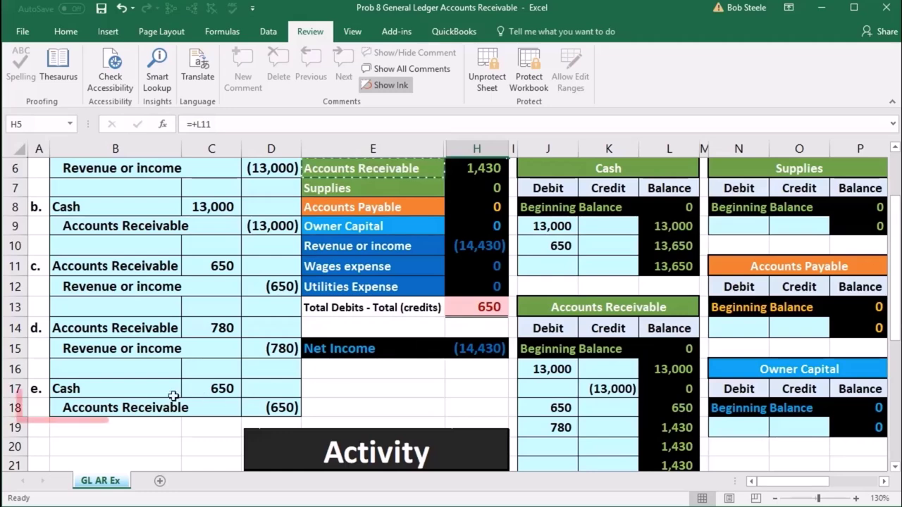
mouse_move(120, 408)
mouse_down()
mouse_move(209, 397)
mouse_move(266, 405)
mouse_up()
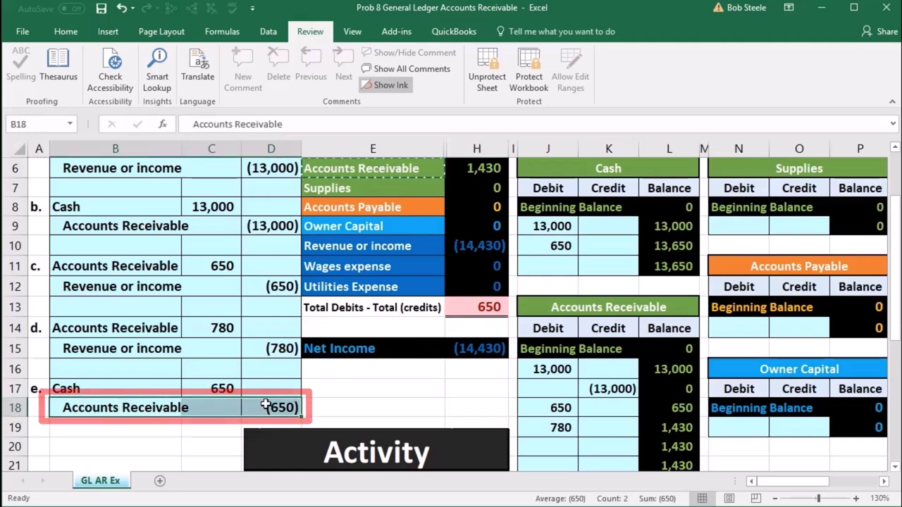
scroll(398, 401, down, 1)
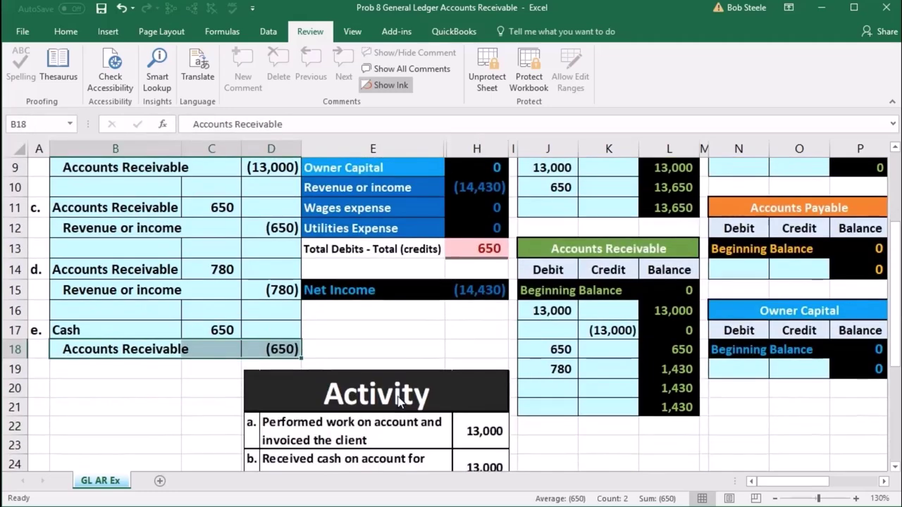
scroll(557, 243, up, 1)
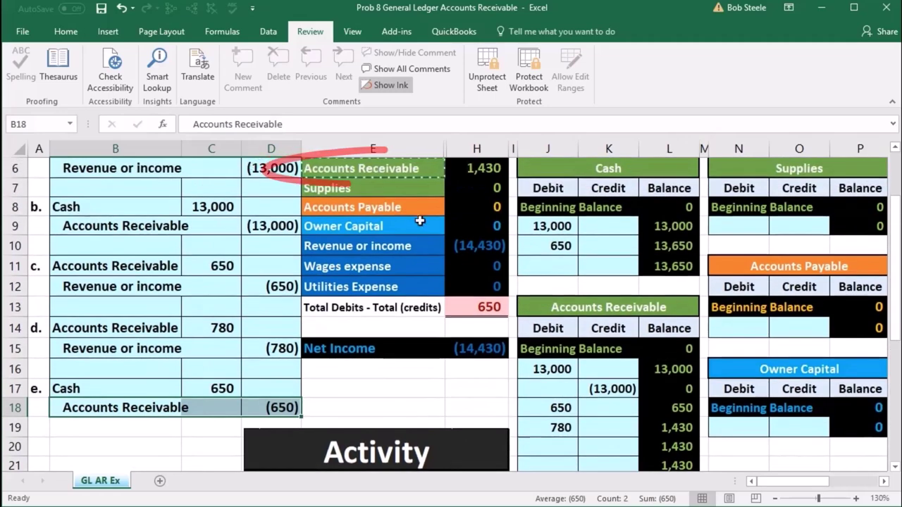
click(437, 171)
drag(442, 171, 479, 169)
scroll(516, 245, down, 1)
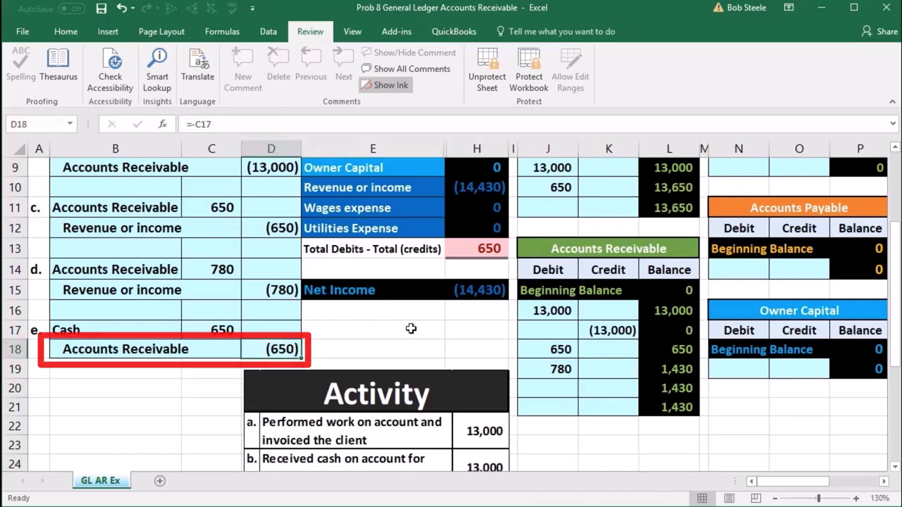
click(543, 269)
click(591, 274)
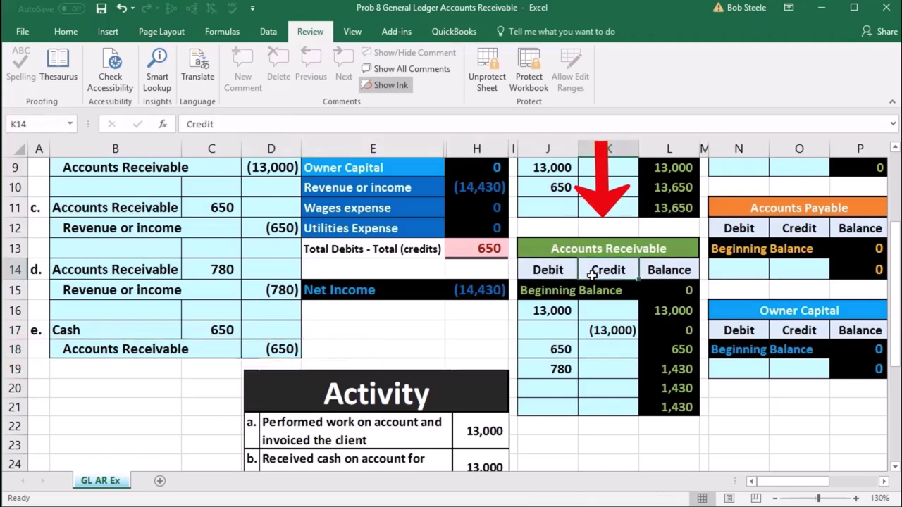
click(603, 387)
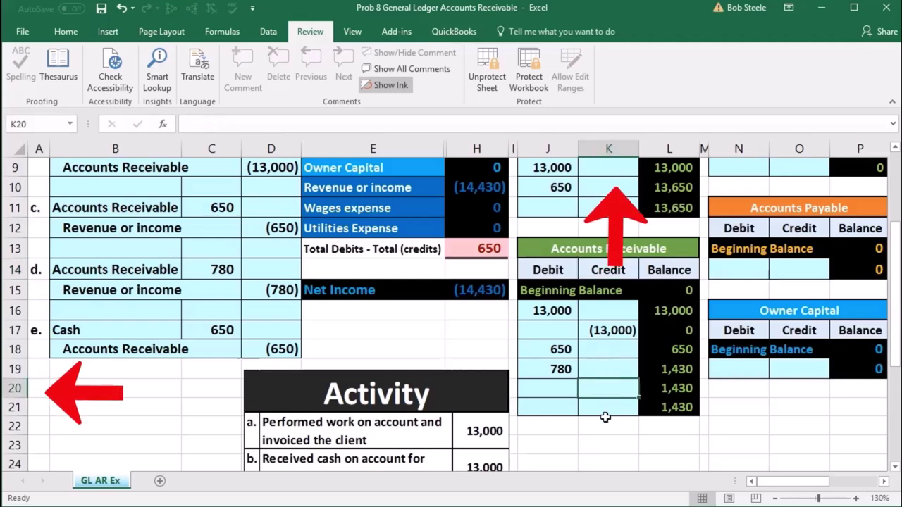
text(=)
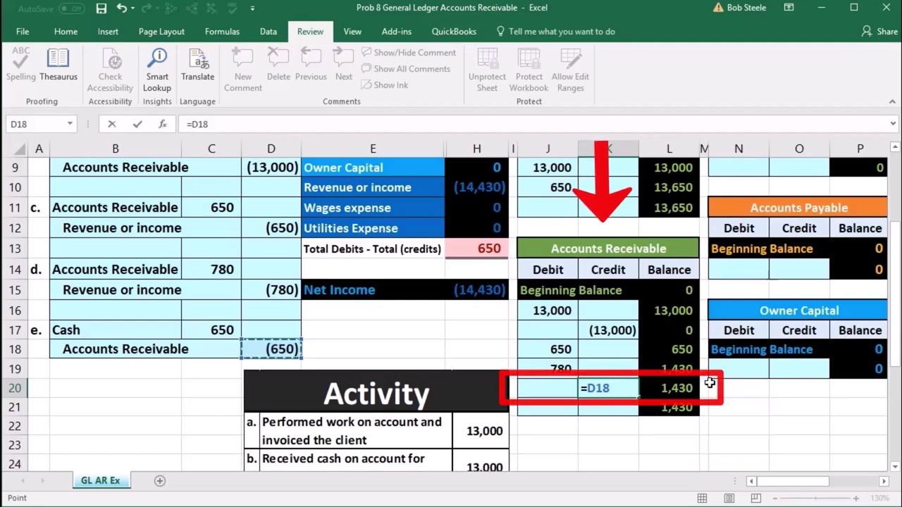
key(Return)
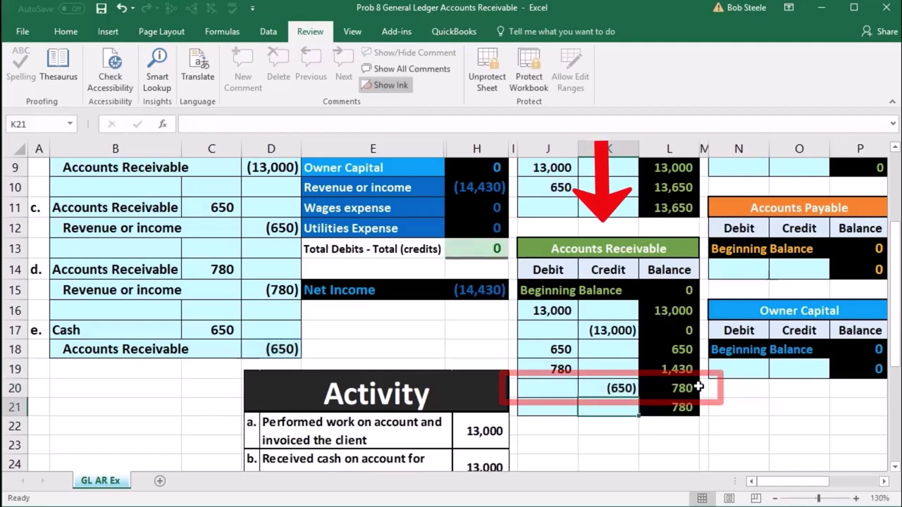
Check the Accounts Receivable balance in the ledger and trial balance, and whether total debits equal total credits.
click(670, 389)
scroll(632, 395, up, 2)
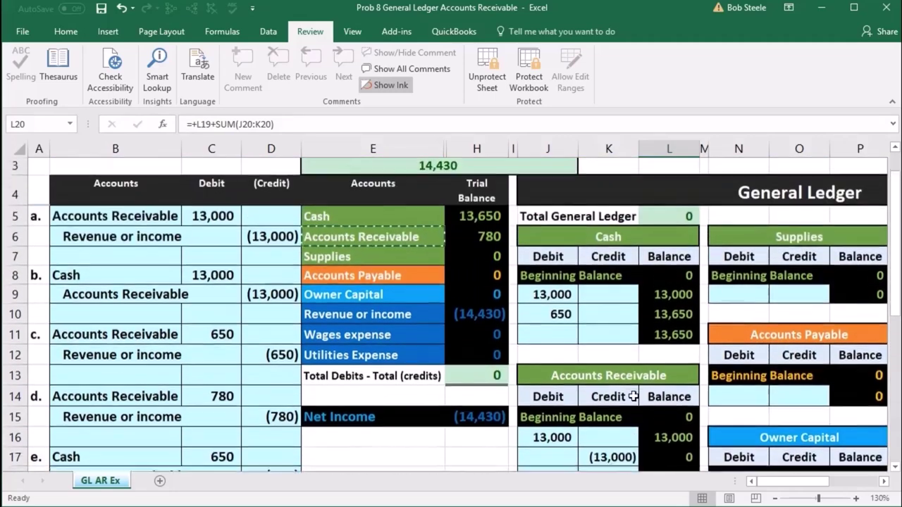
click(495, 241)
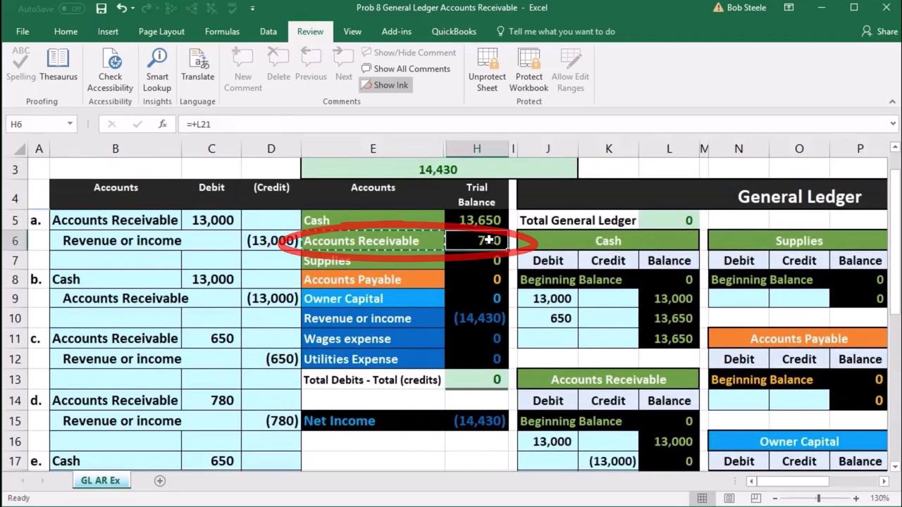
click(465, 381)
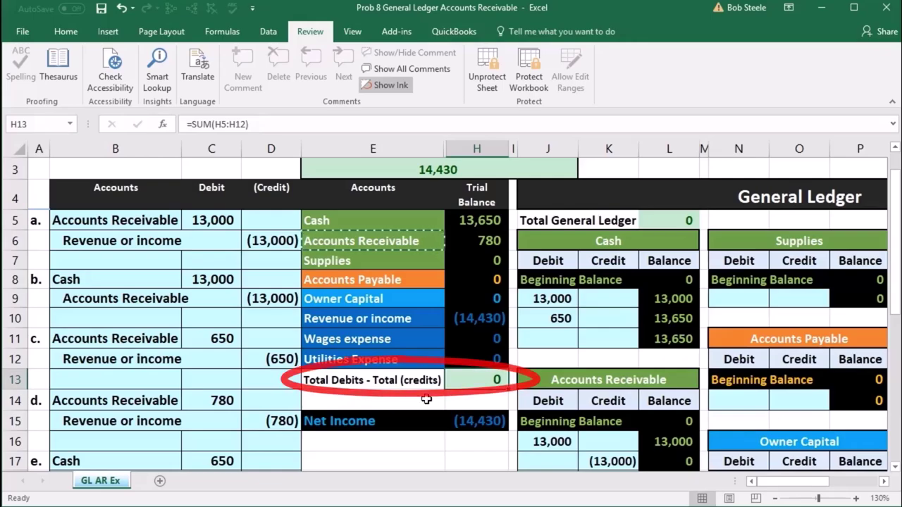
scroll(427, 399, down, 1)
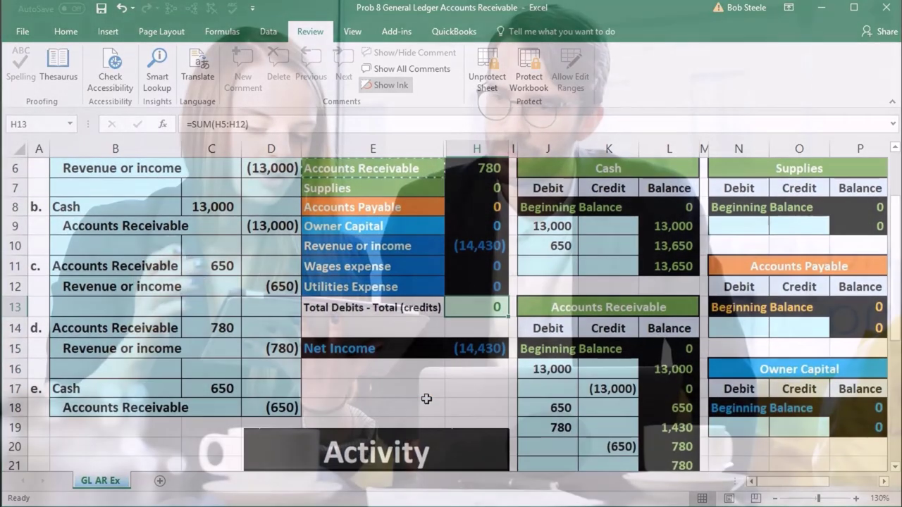
Examine the Accounts Receivable ledger, matching each debit for invoiced work with the credit for its payment and identifying the unpaid invoice.
scroll(426, 399, down, 3)
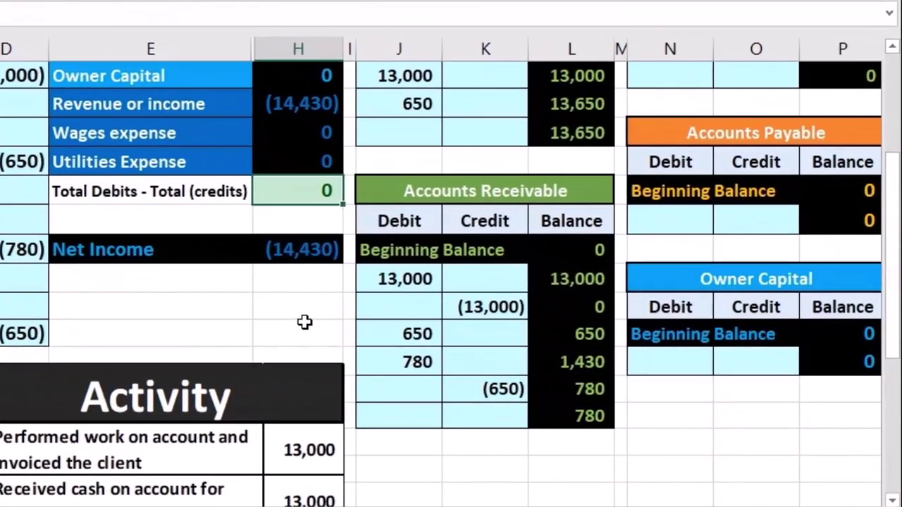
click(393, 280)
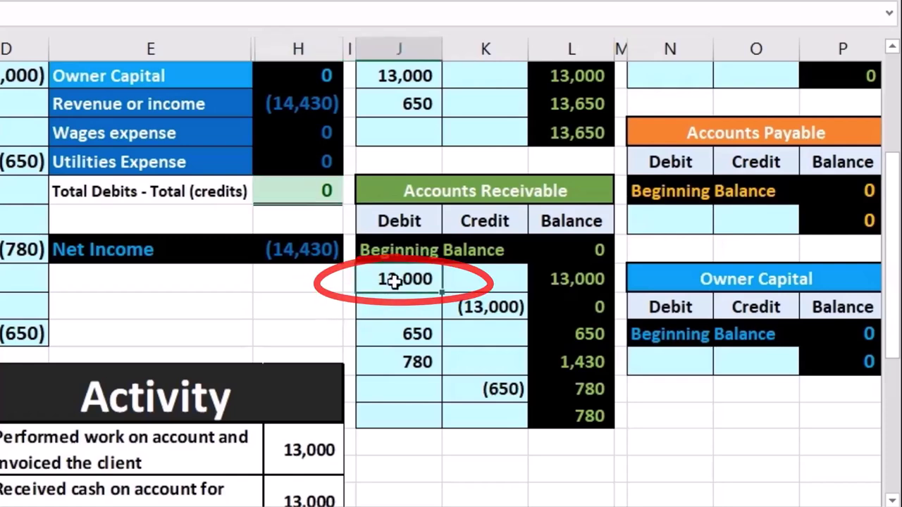
click(498, 305)
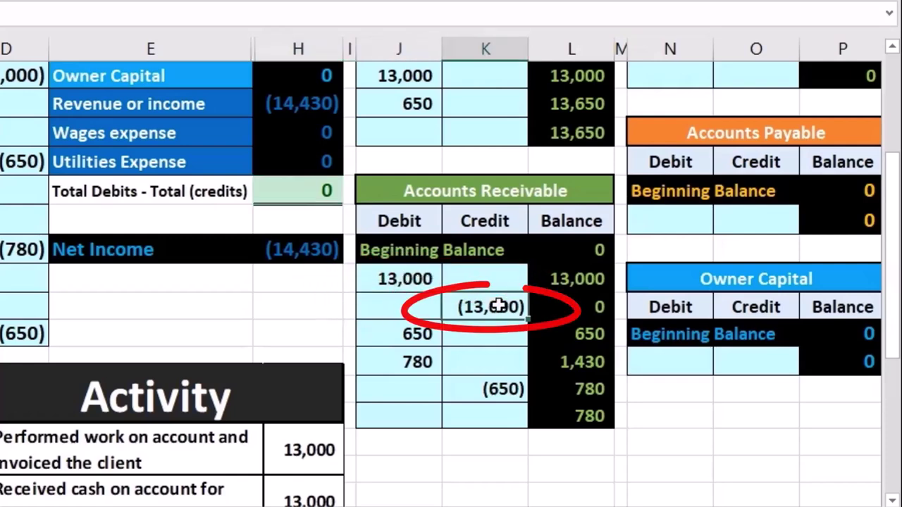
click(412, 337)
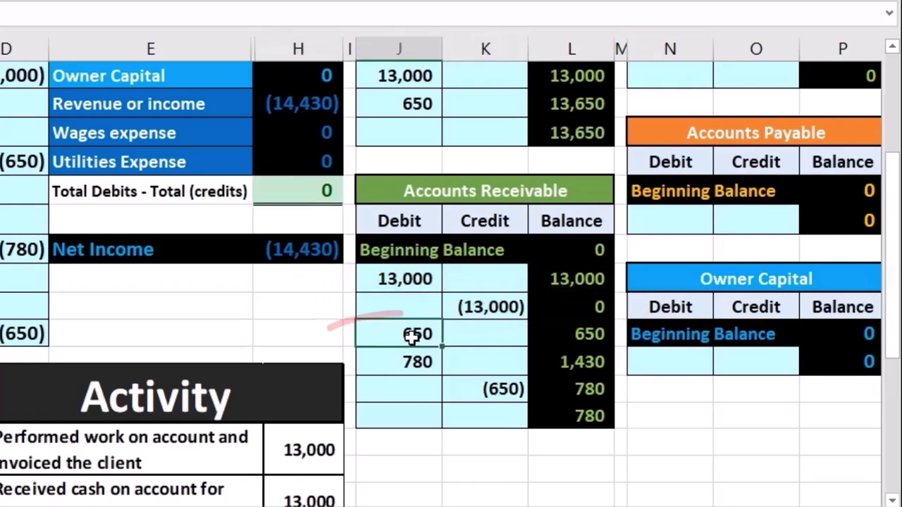
click(502, 395)
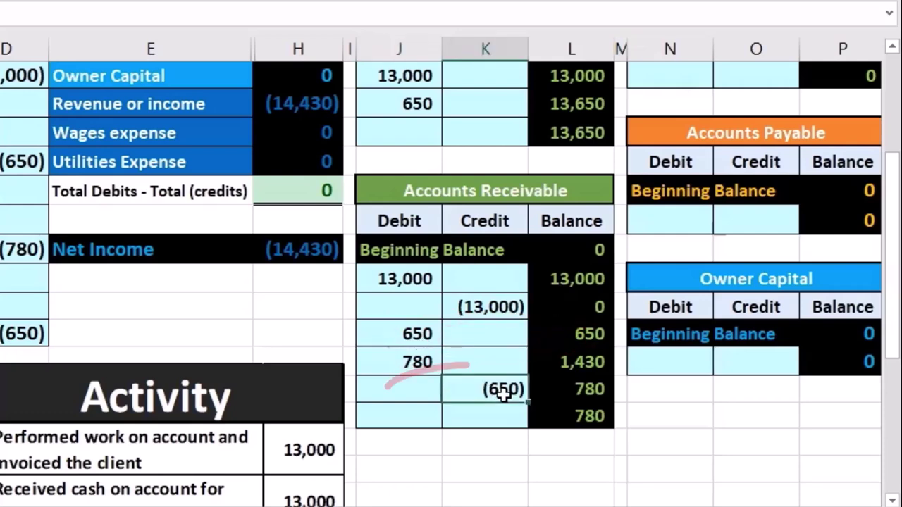
click(408, 360)
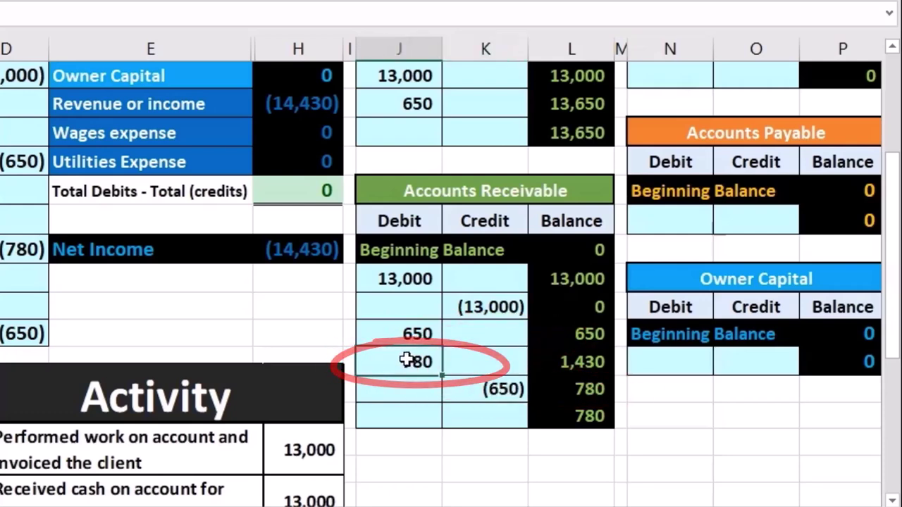
drag(397, 279, 460, 305)
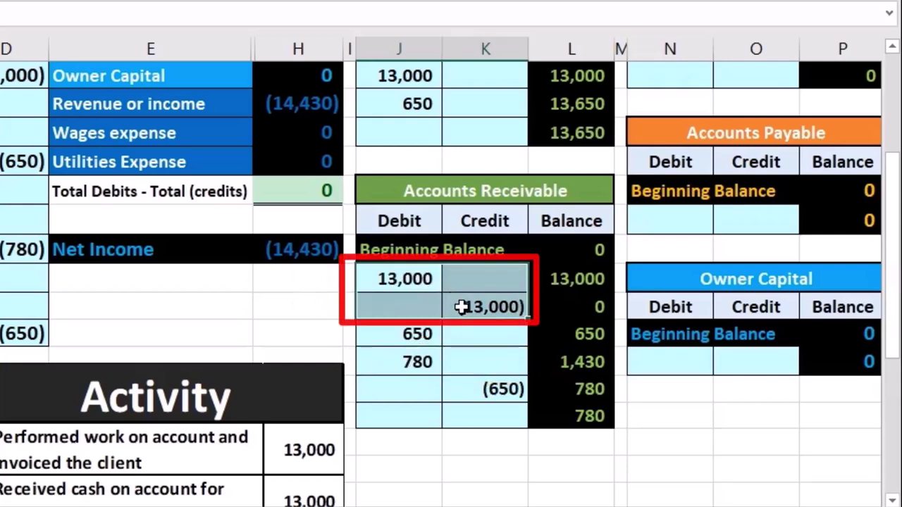
click(438, 355)
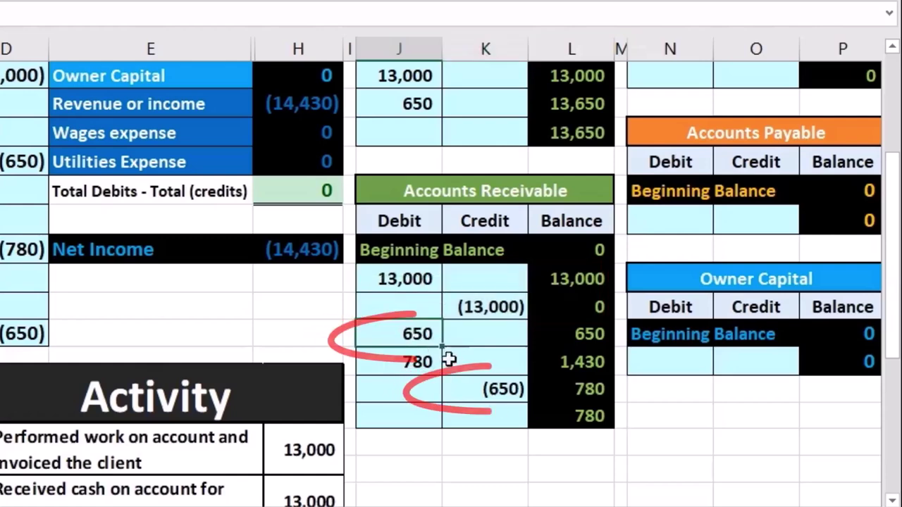
click(478, 384)
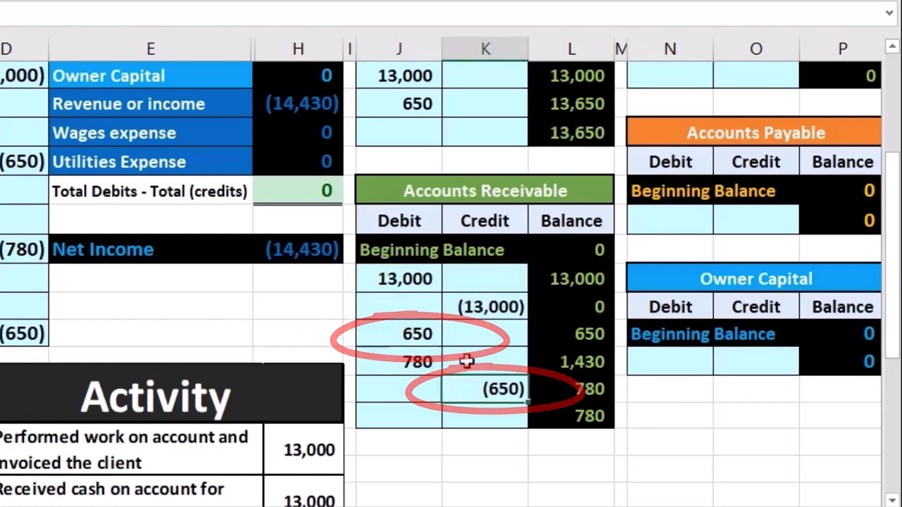
click(407, 280)
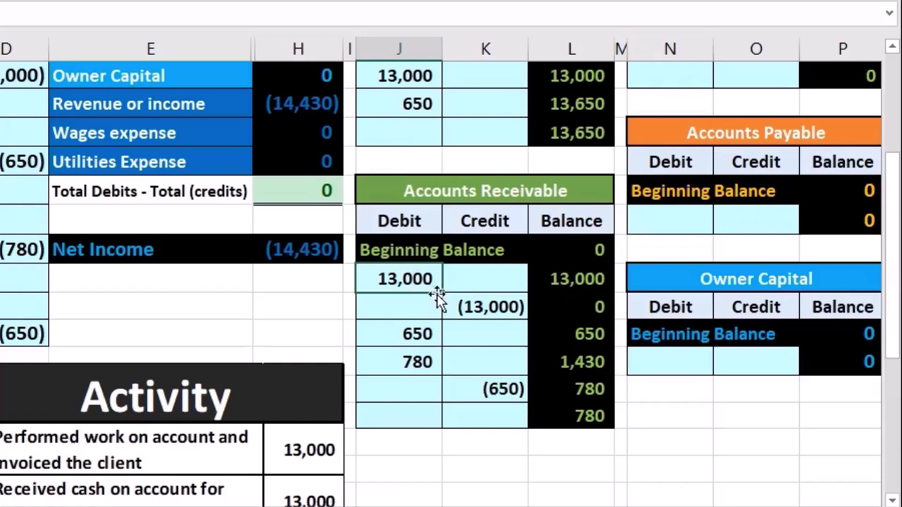
click(477, 307)
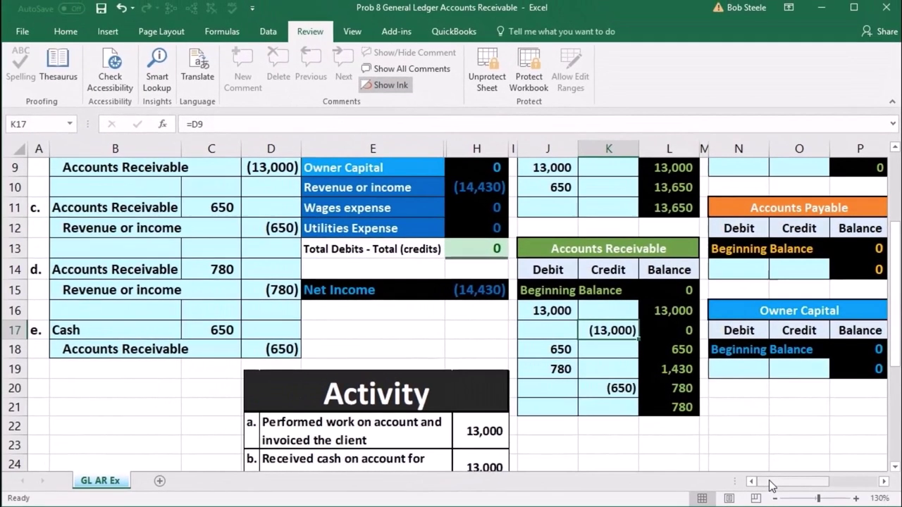
Review the credits posted to the Revenue or income ledger in S9:S11 and its unused debit column.
drag(761, 484, 813, 485)
scroll(635, 401, up, 2)
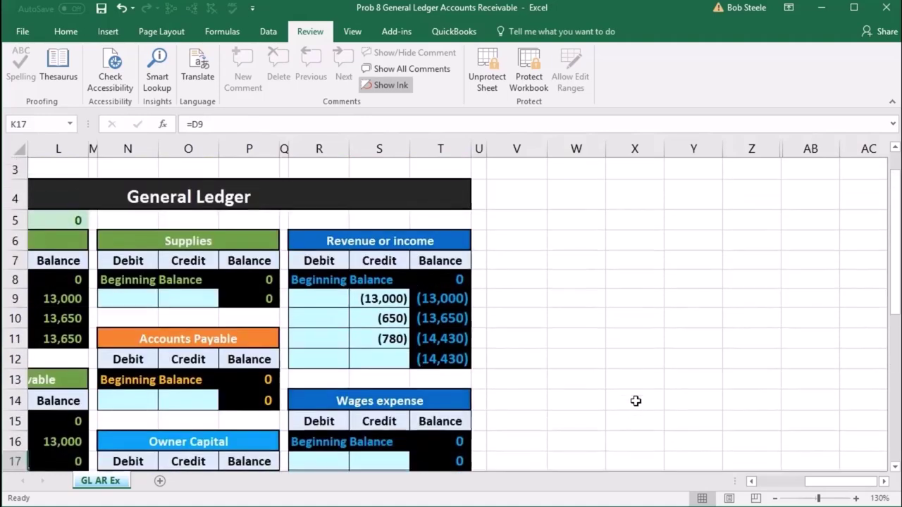
click(359, 301)
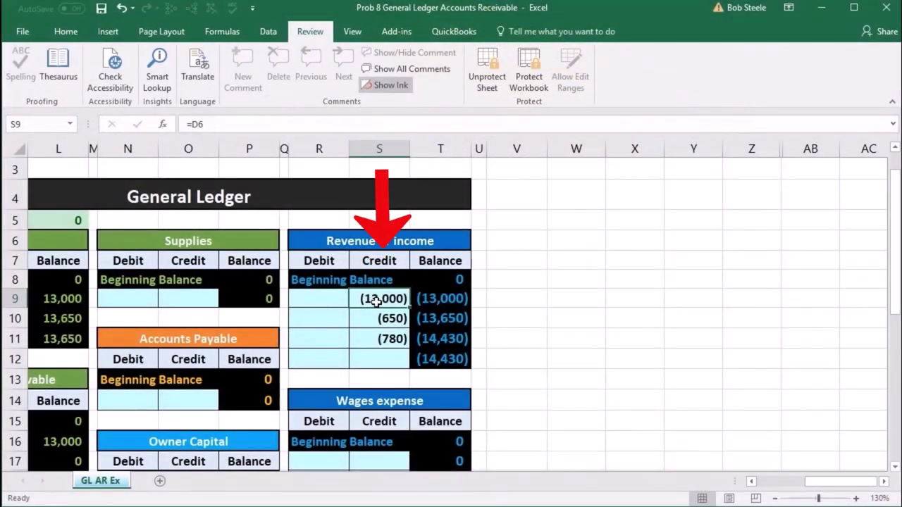
drag(377, 301, 376, 337)
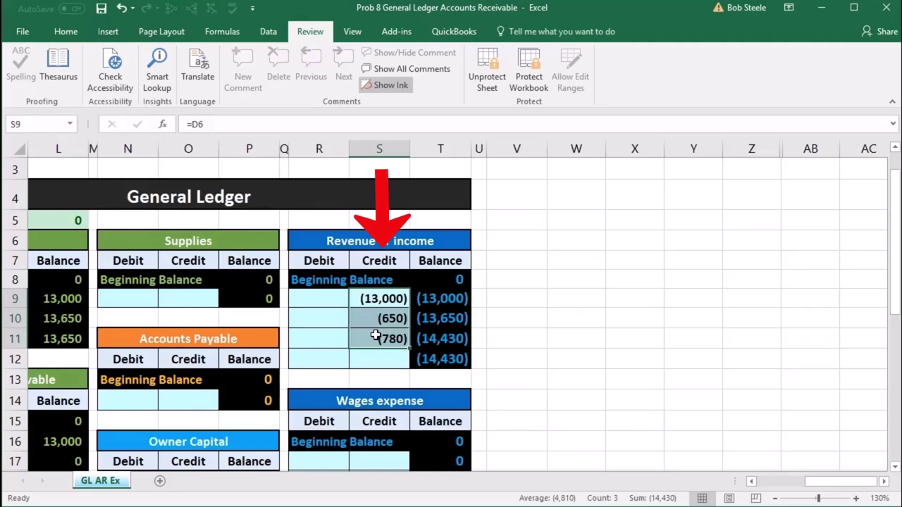
click(333, 360)
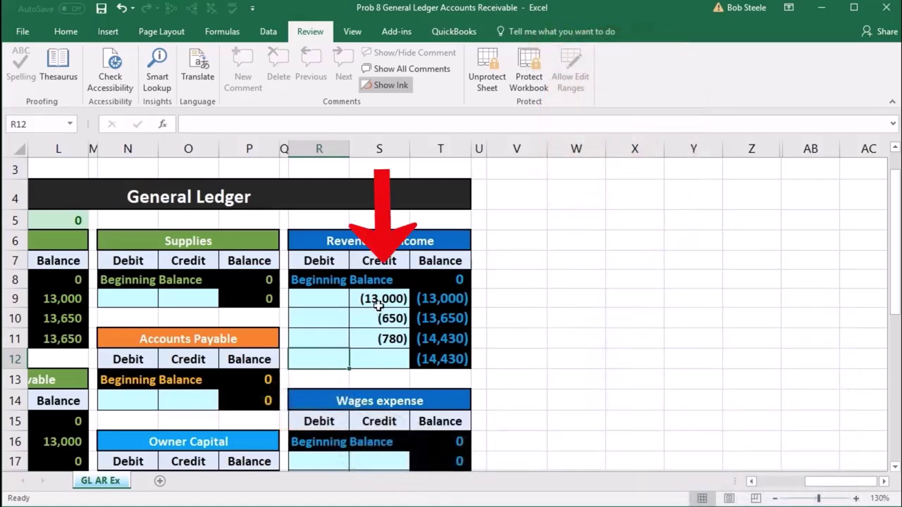
drag(378, 301, 377, 329)
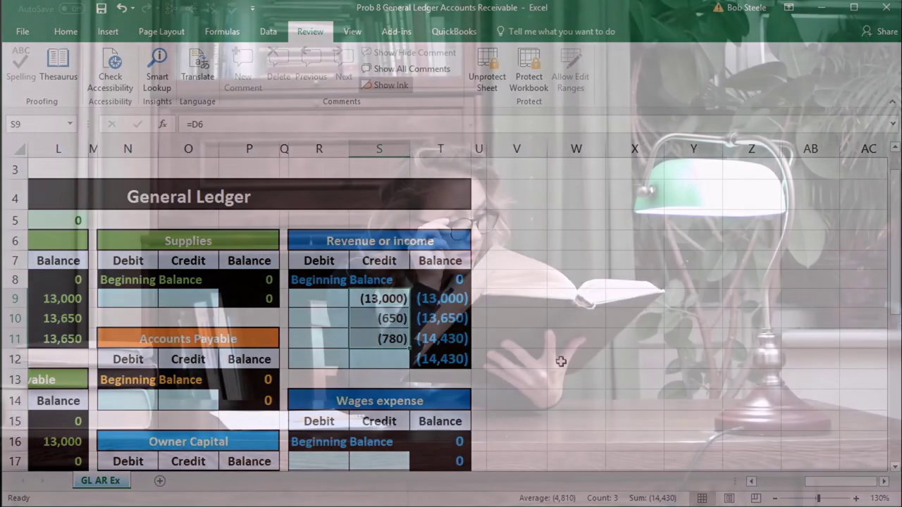
Review the trial balance accounts in E5:H12, including Cash, and check whether total debits equal total credits.
scroll(830, 487, left, 2)
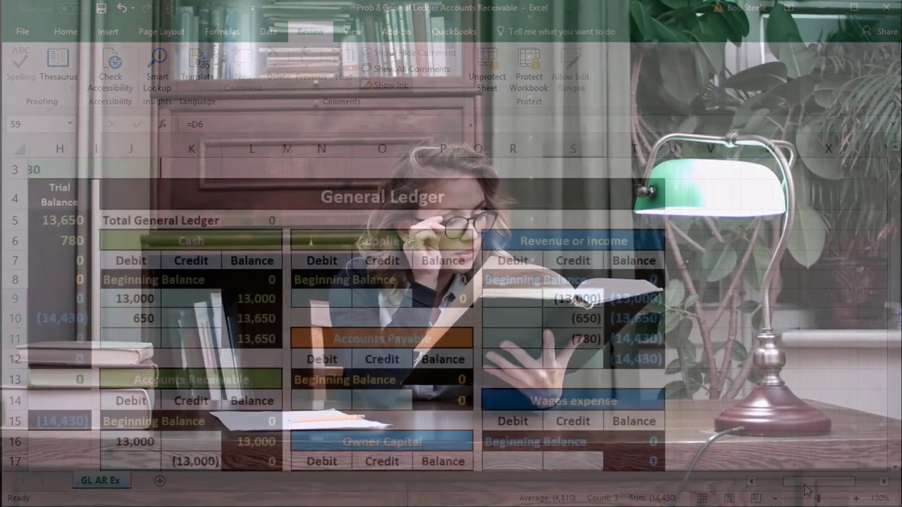
scroll(337, 389, down, 1)
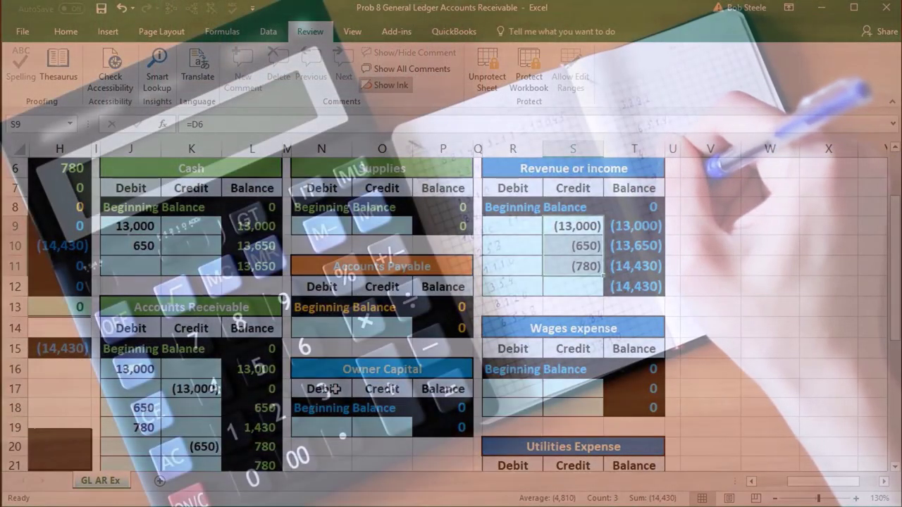
scroll(353, 398, down, 1)
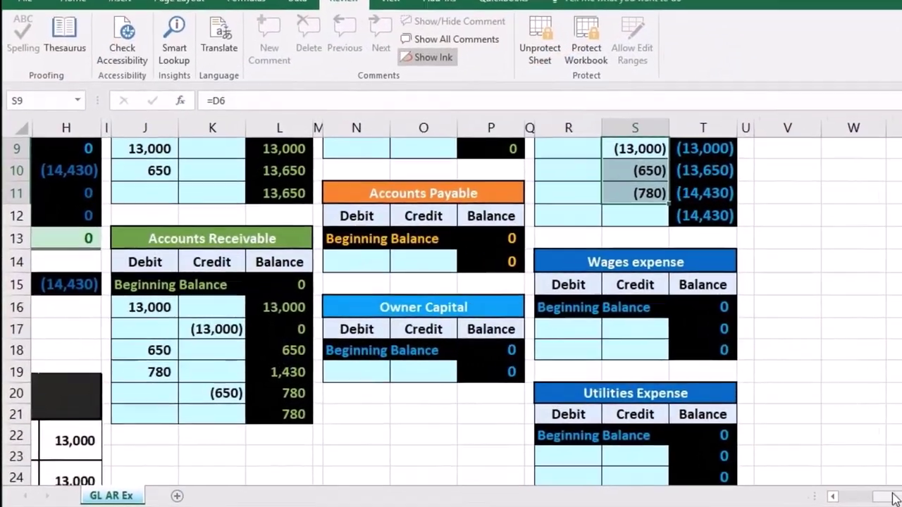
scroll(451, 282, left, 3)
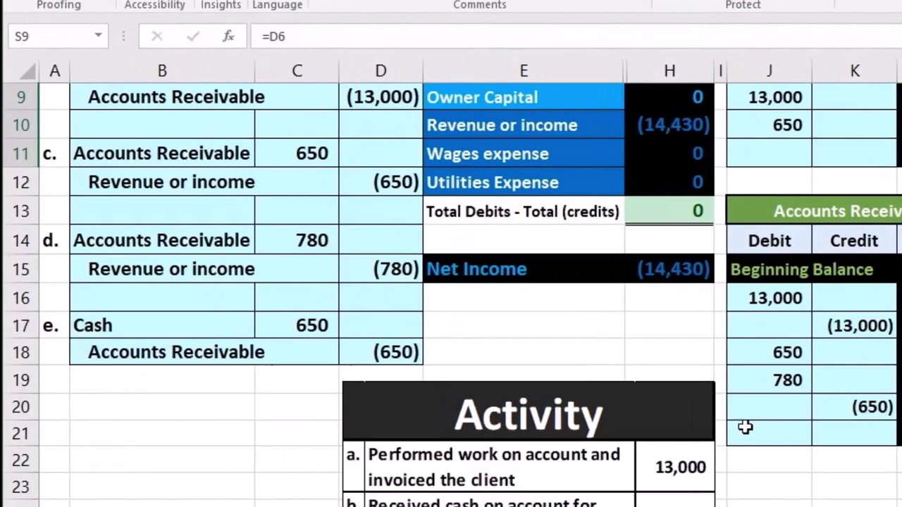
scroll(742, 451, up, 2)
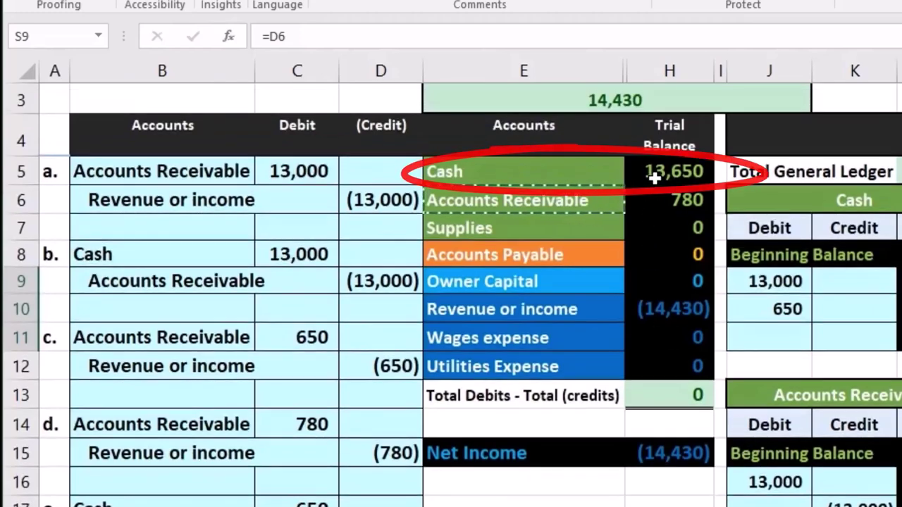
click(655, 179)
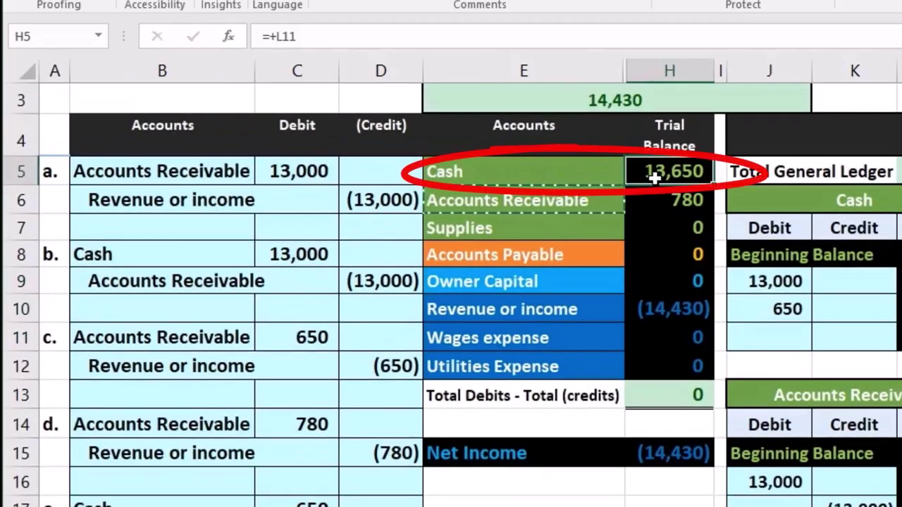
click(677, 391)
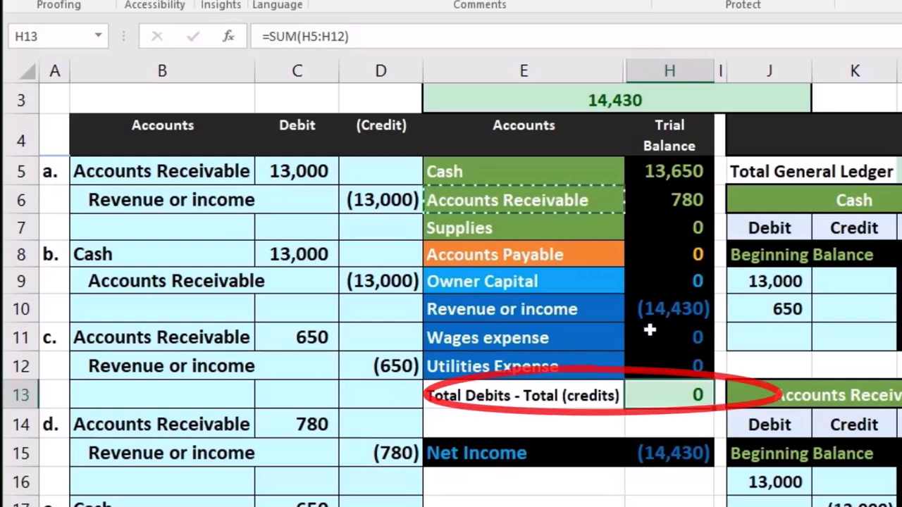
drag(510, 176, 674, 361)
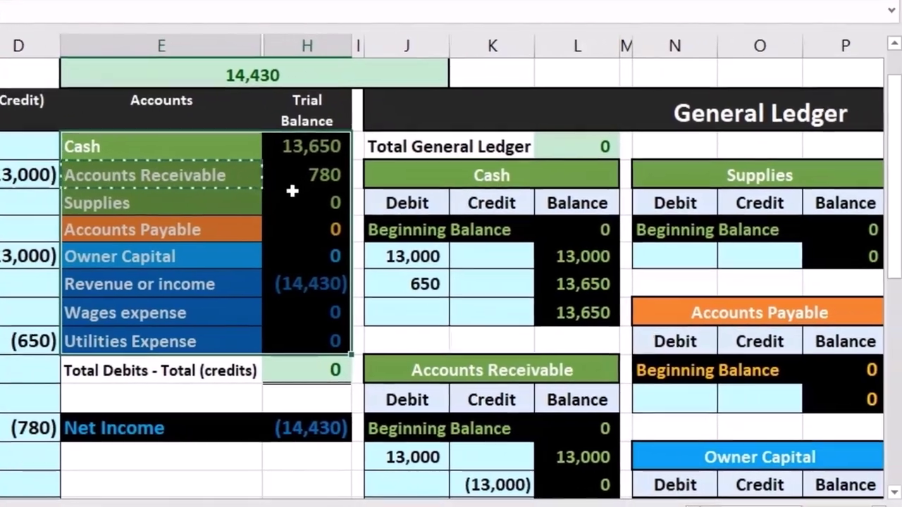
click(295, 191)
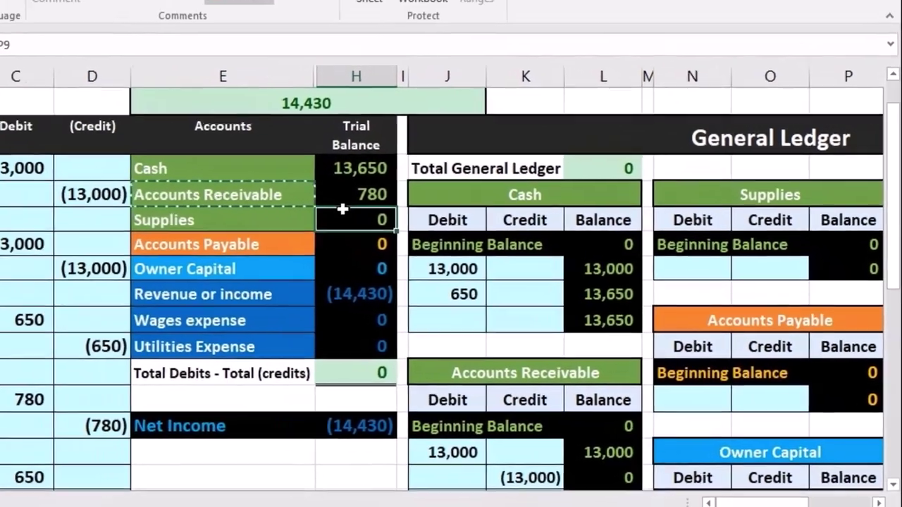